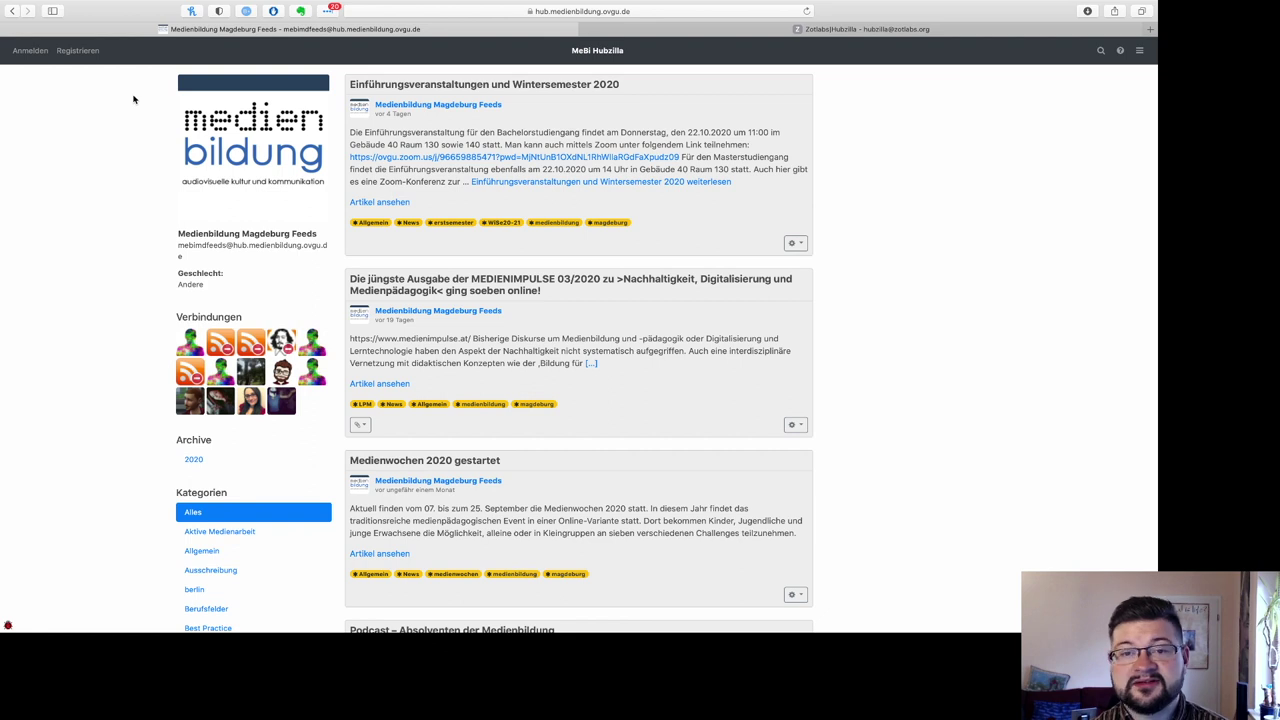
Step: Go to the Registrieren page to reach the sign-up form for an OvGU e-mail and password
left_click(78, 51)
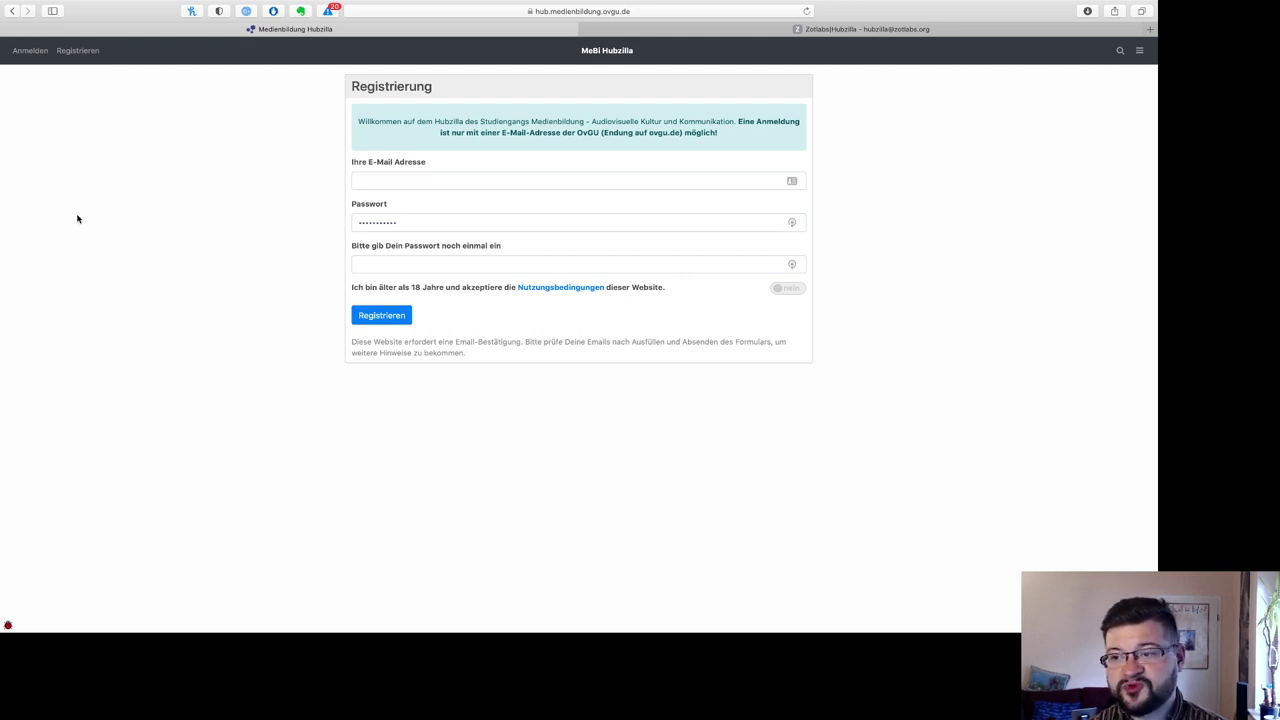
Step: Fill in the registration form's e-mail address and then the password fields
left_click(436, 183)
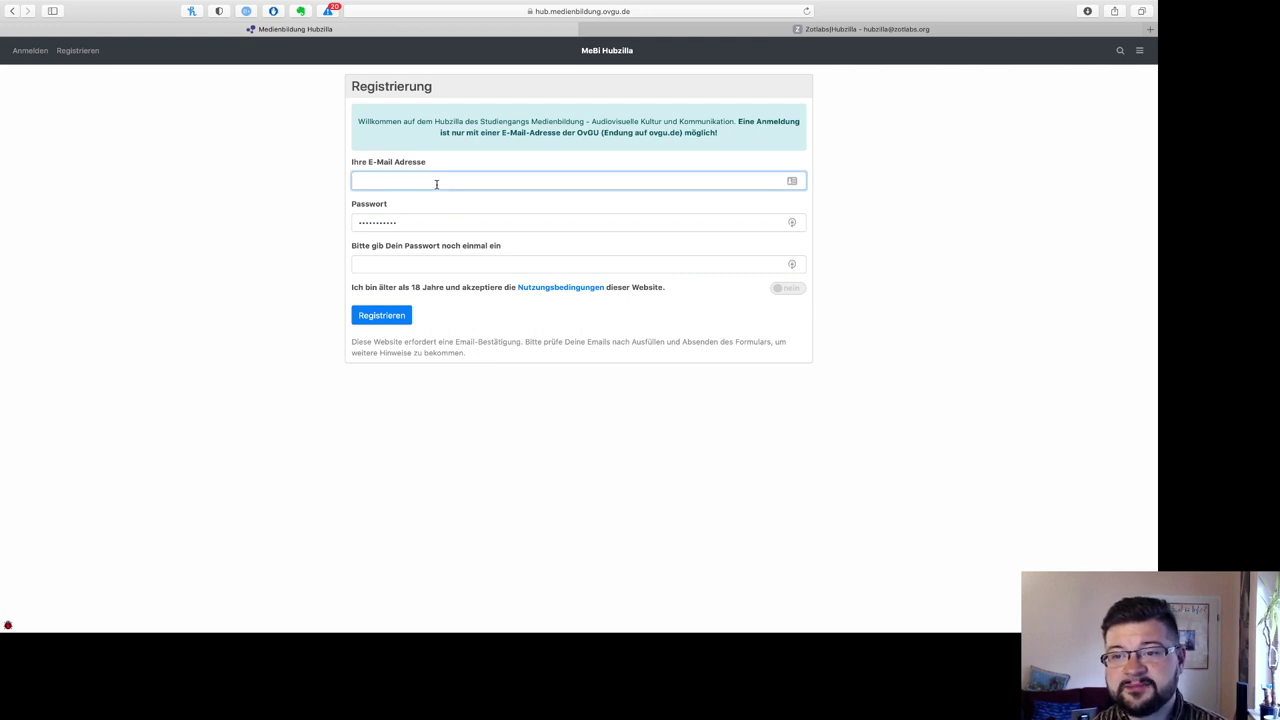
left_click(410, 228)
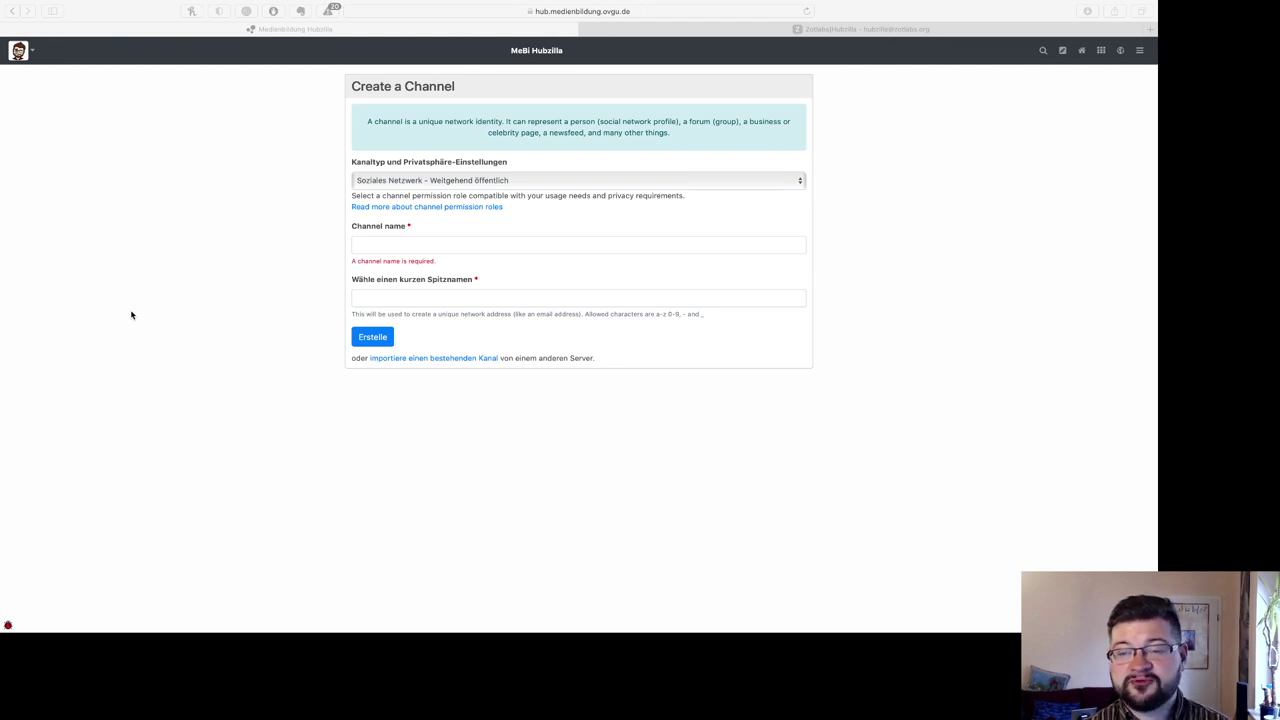
Step: Name the channel 'Wilhelm Tester', keep role Soziales Netzwerk - Weitgehend öffentlich, and accept nickname 'wilhelm'
left_click(522, 181)
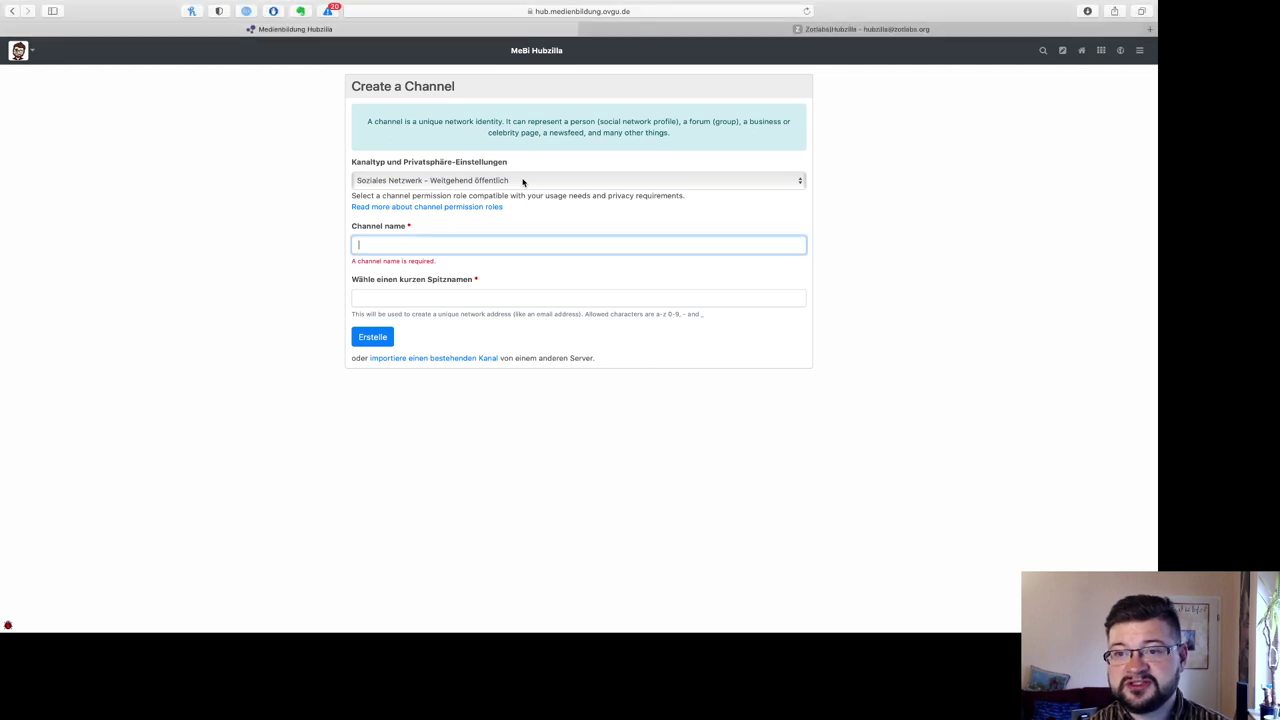
left_click(522, 181)
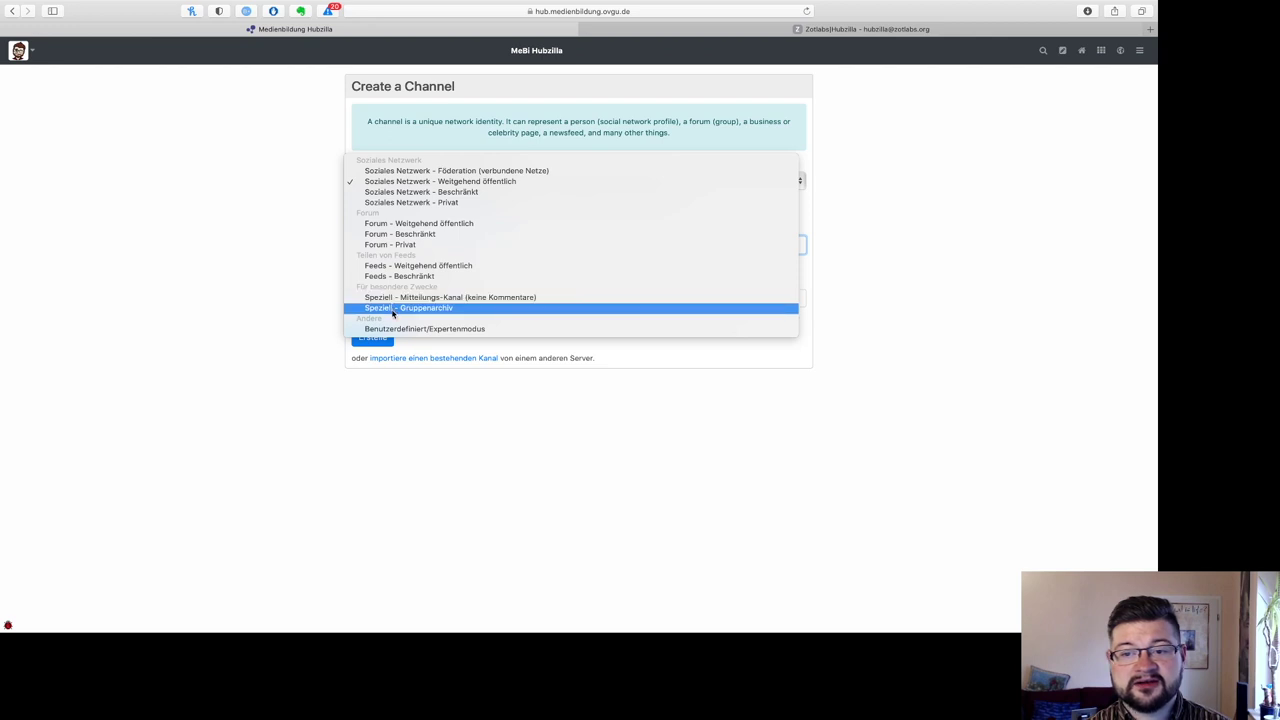
left_click(297, 266)
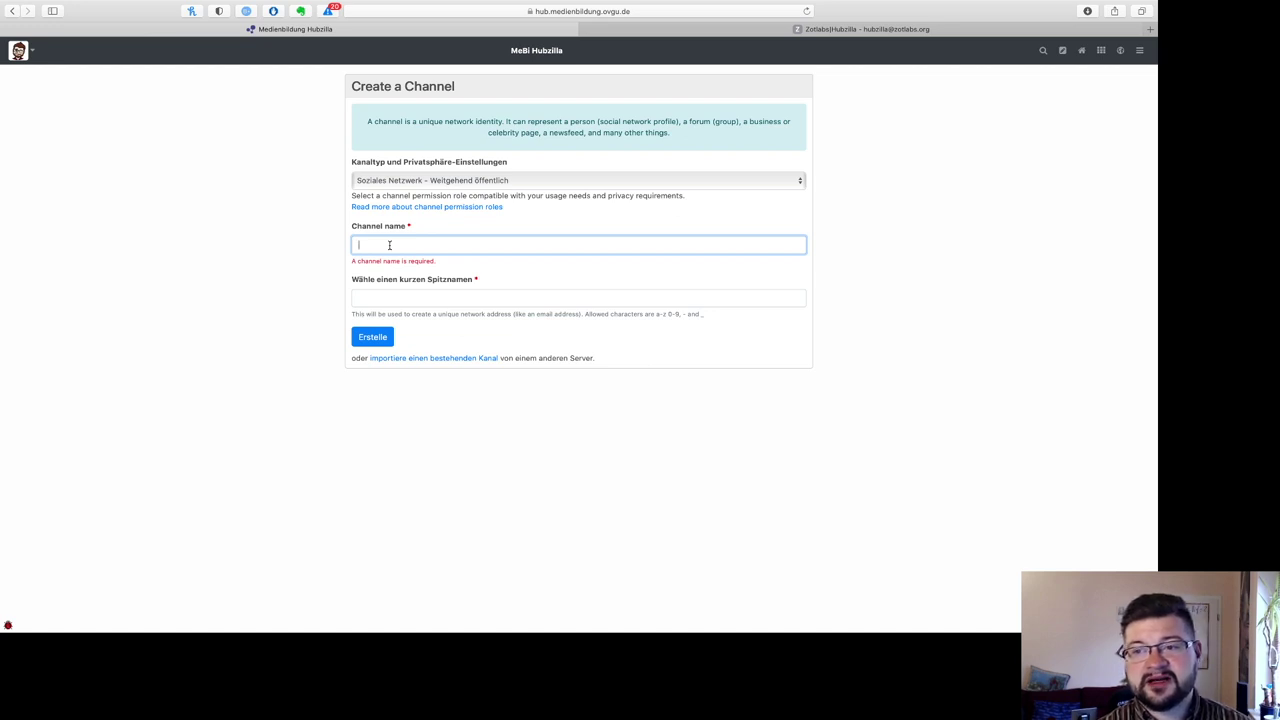
type("Wilhelm")
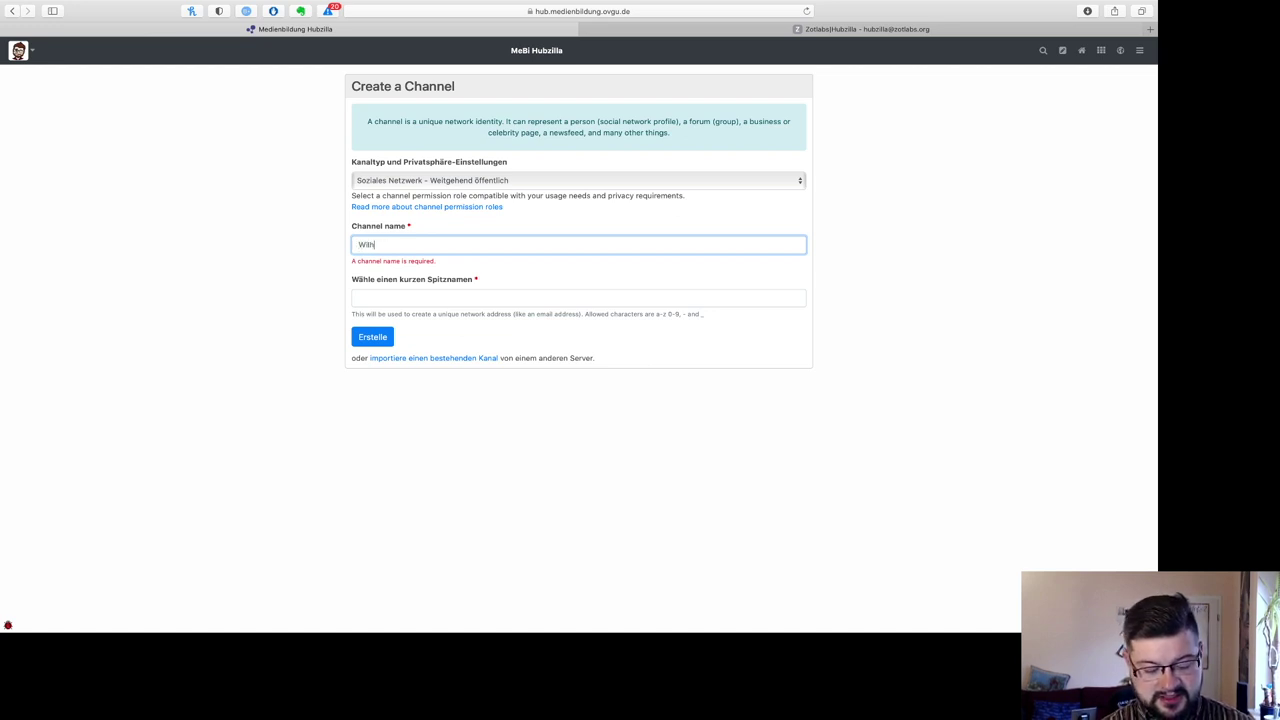
key("BackSpace")
key("BackSpace")
type("lm Tester")
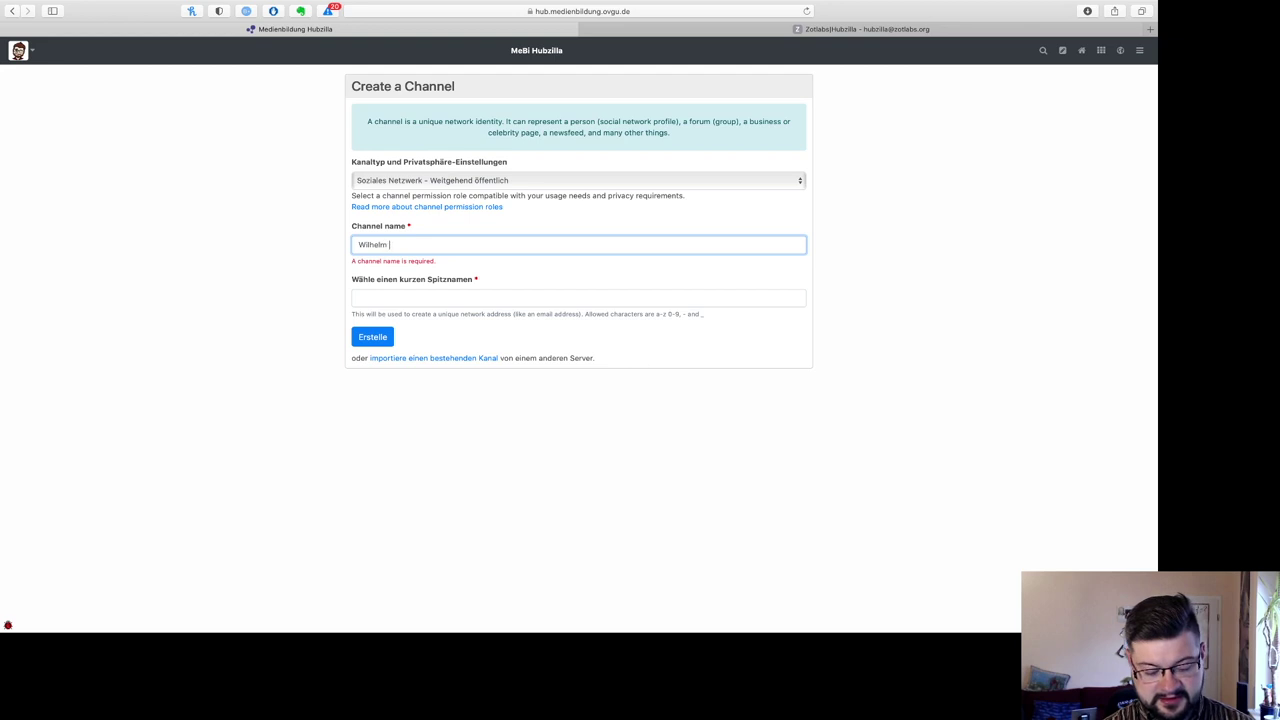
left_click(485, 180)
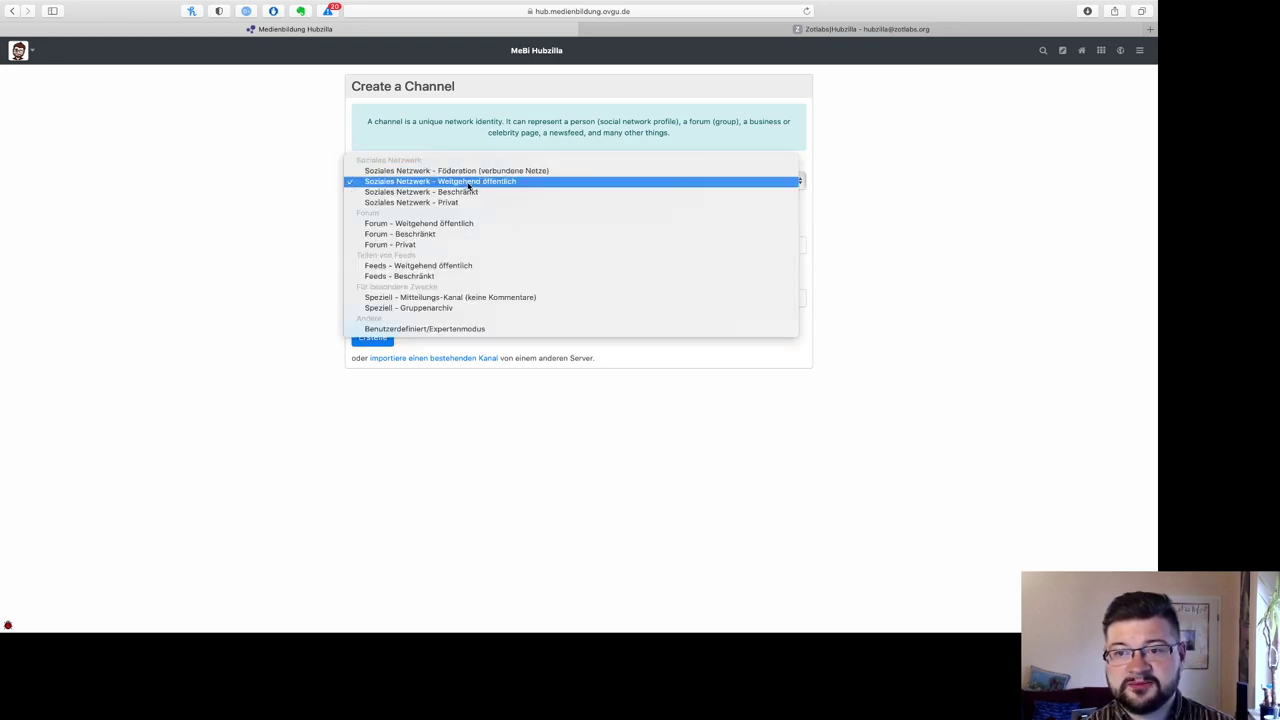
left_click(468, 183)
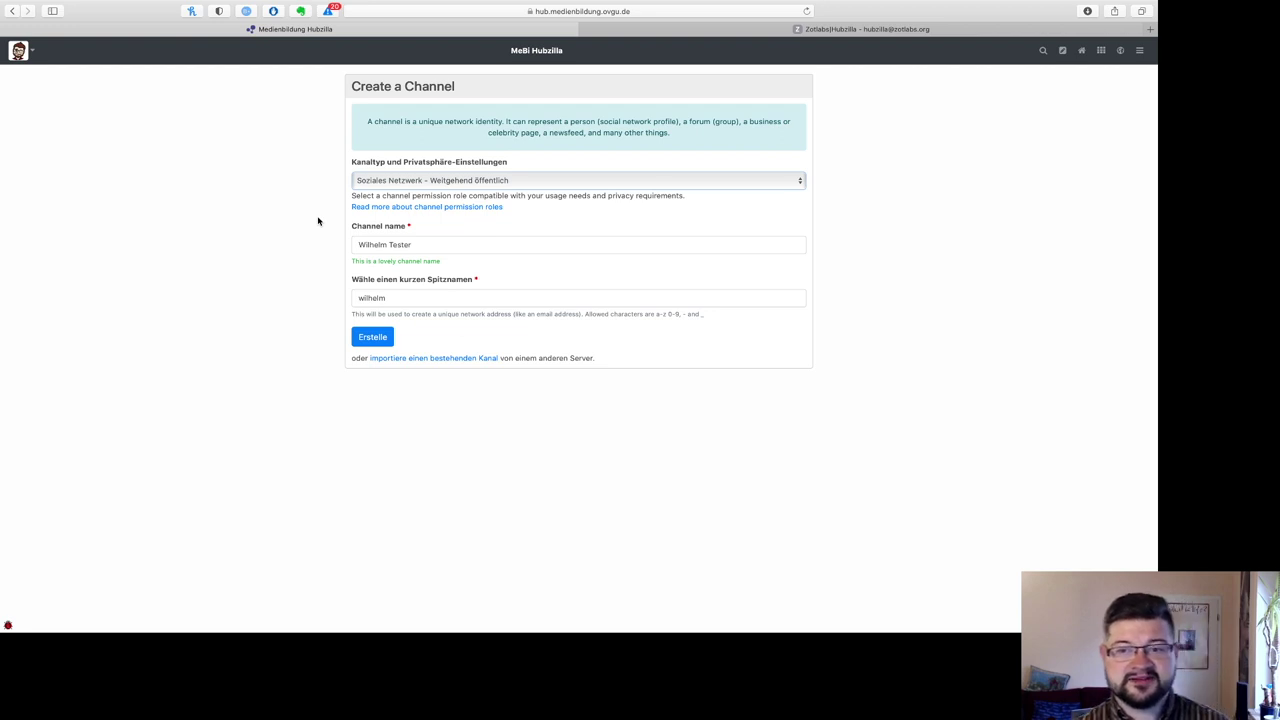
left_click(405, 298)
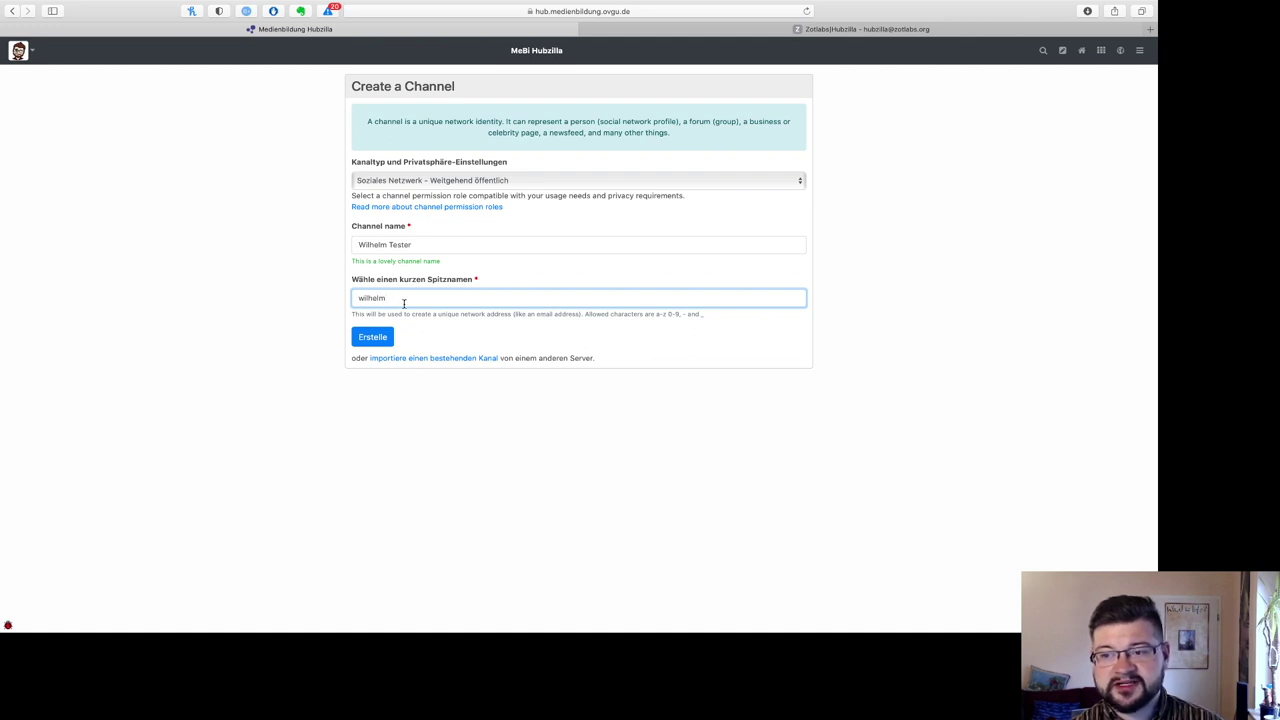
Step: Submit the new channel with Erstelle and open its Standard-Profil in the profile editor
left_click(366, 345)
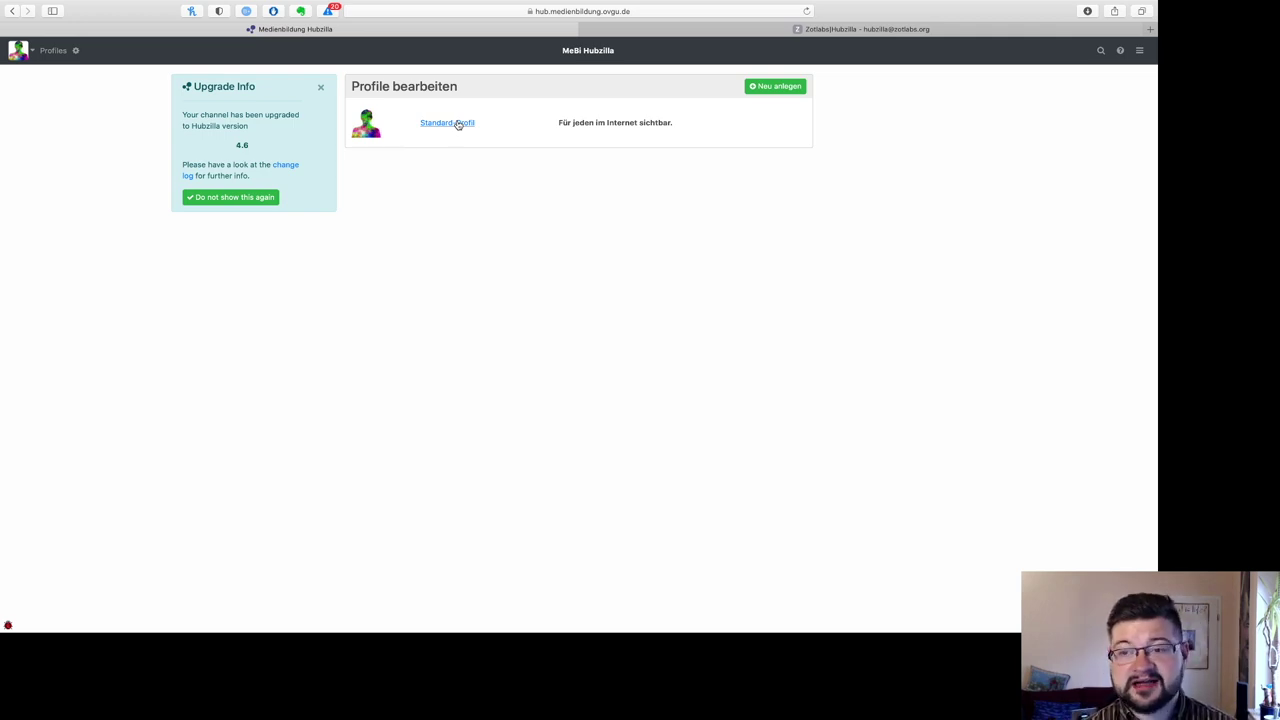
left_click(458, 123)
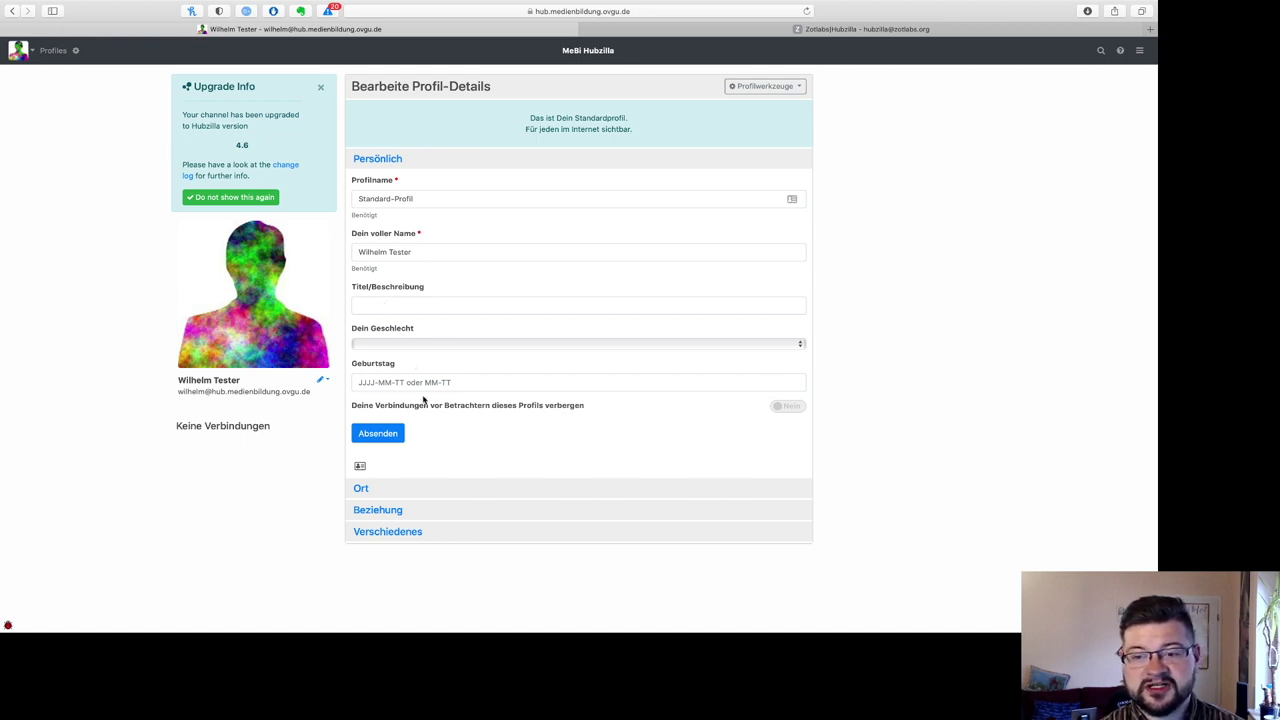
Step: Expand the Ort, Beziehung and Verschiedenes profile sections and scroll through their fields
left_click(362, 489)
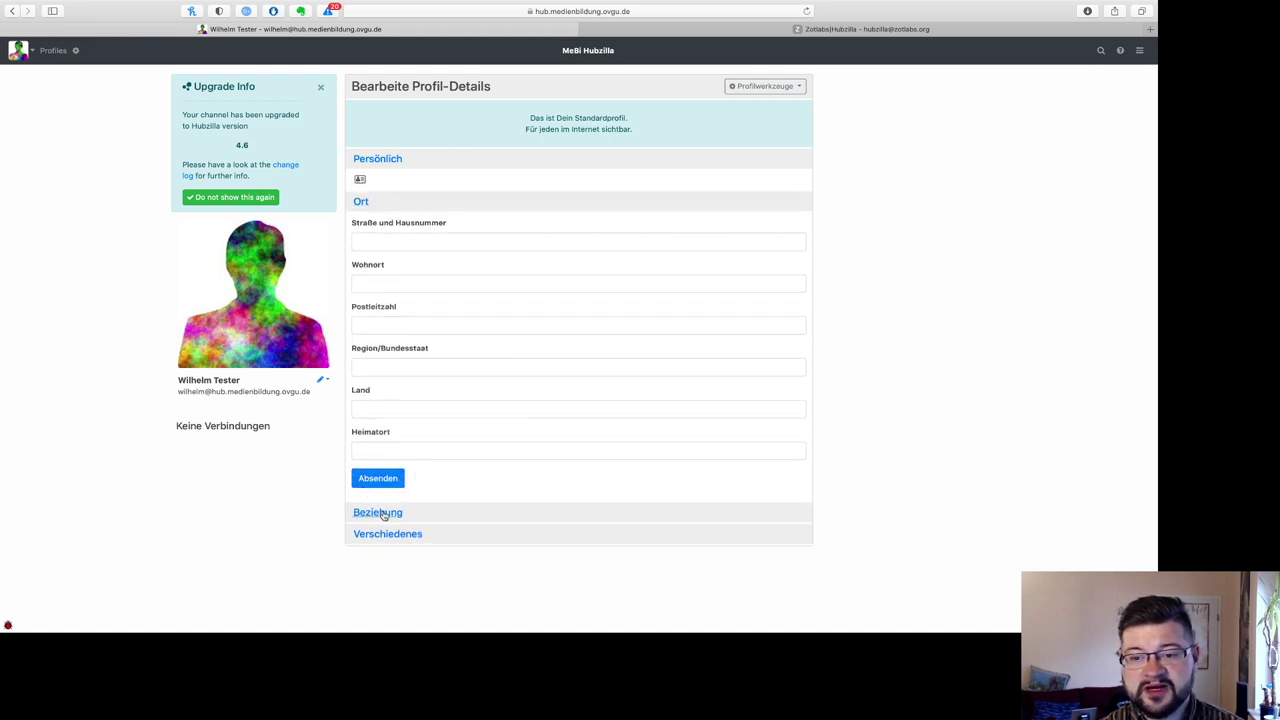
left_click(386, 513)
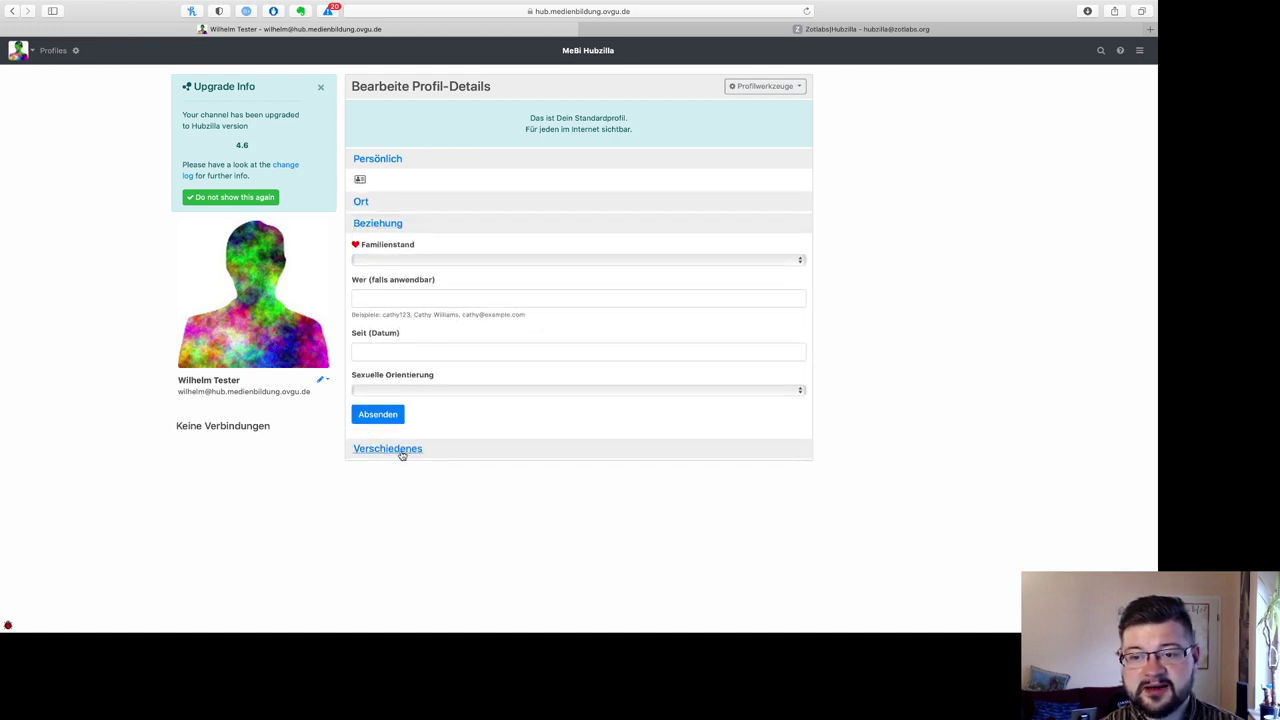
left_click(401, 450)
scroll(402, 456, "down", 5)
scroll(402, 455, "down", 3)
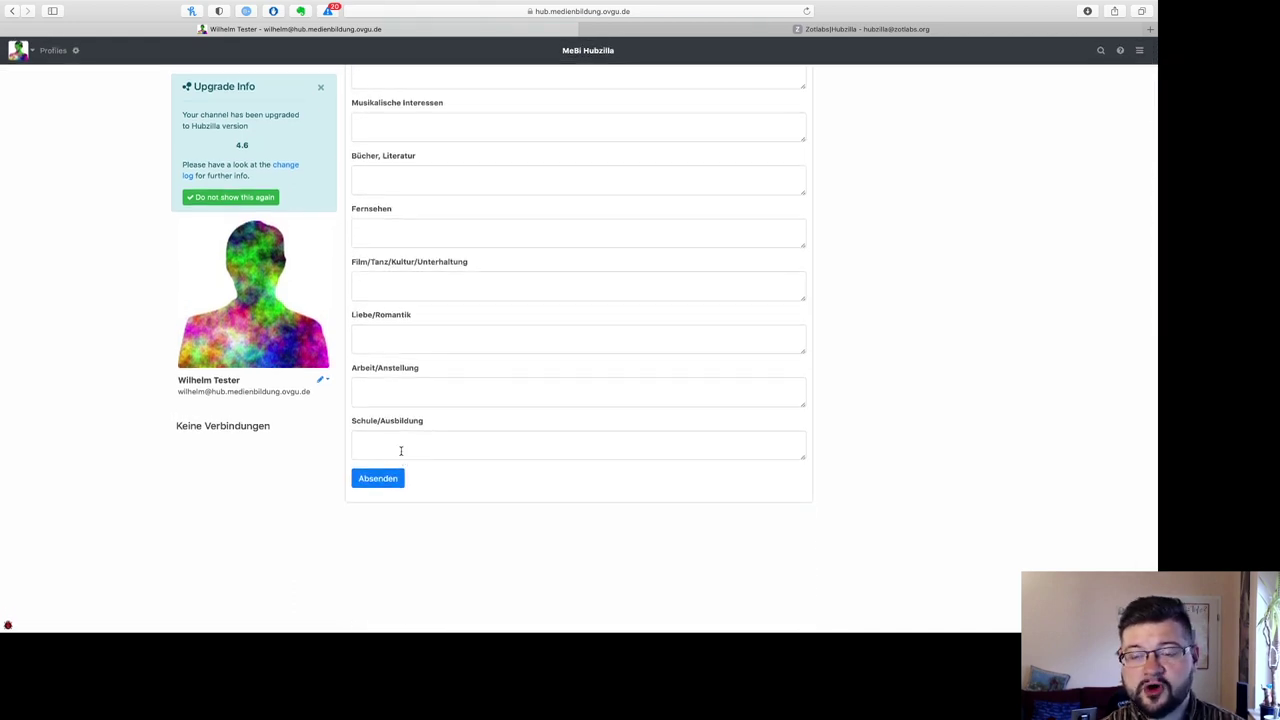
scroll(401, 452, "up", 10)
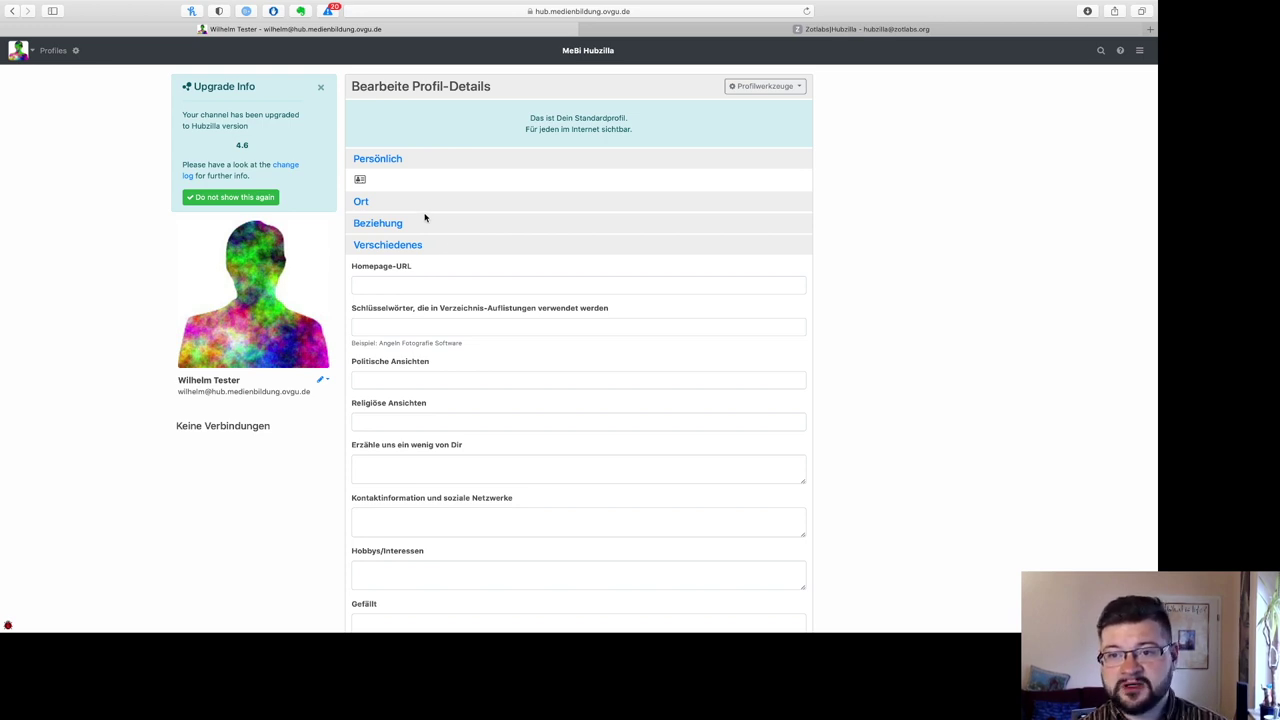
Step: Under Persönlich, set Dein Geschlecht to Männlich and save the profile
left_click(384, 160)
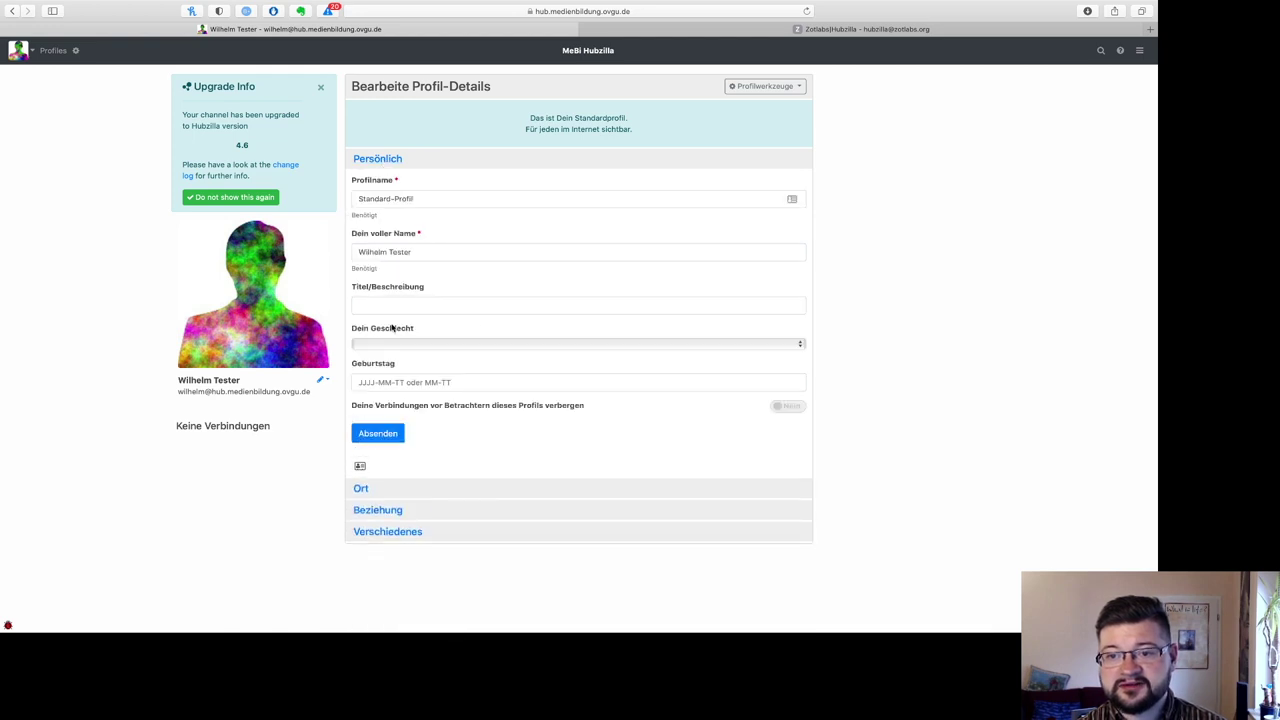
left_click(449, 344)
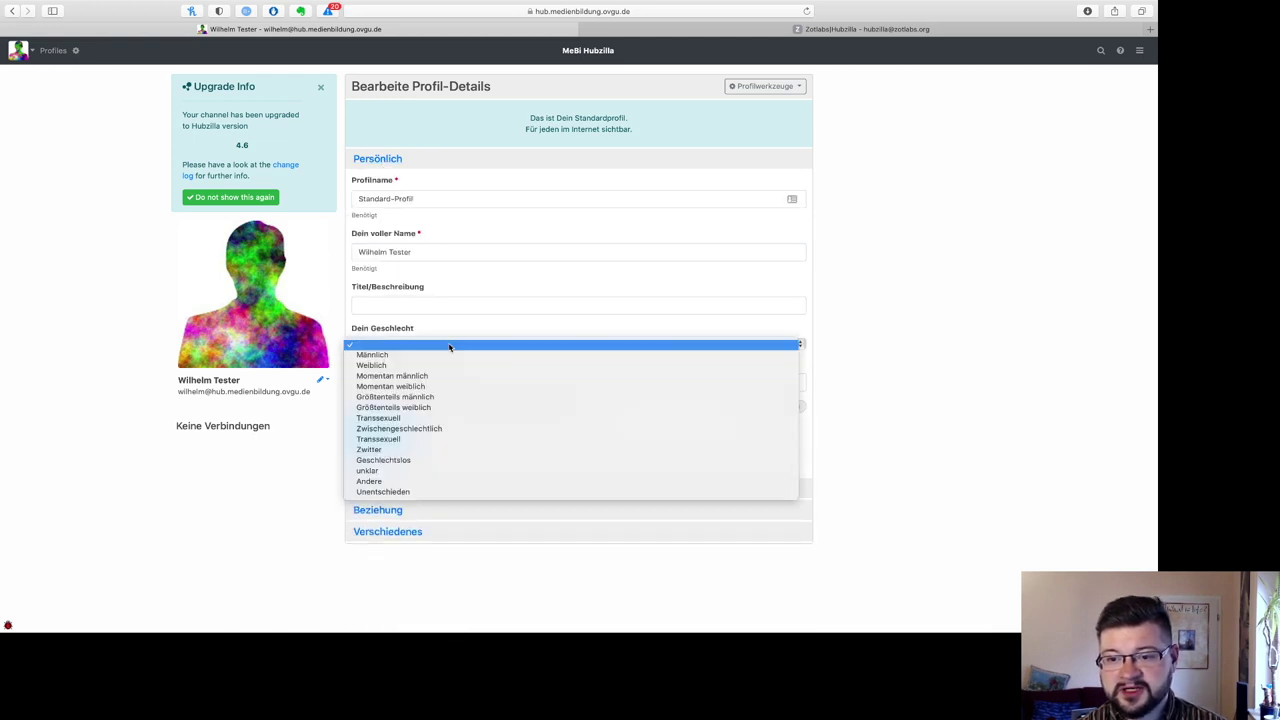
left_click(435, 353)
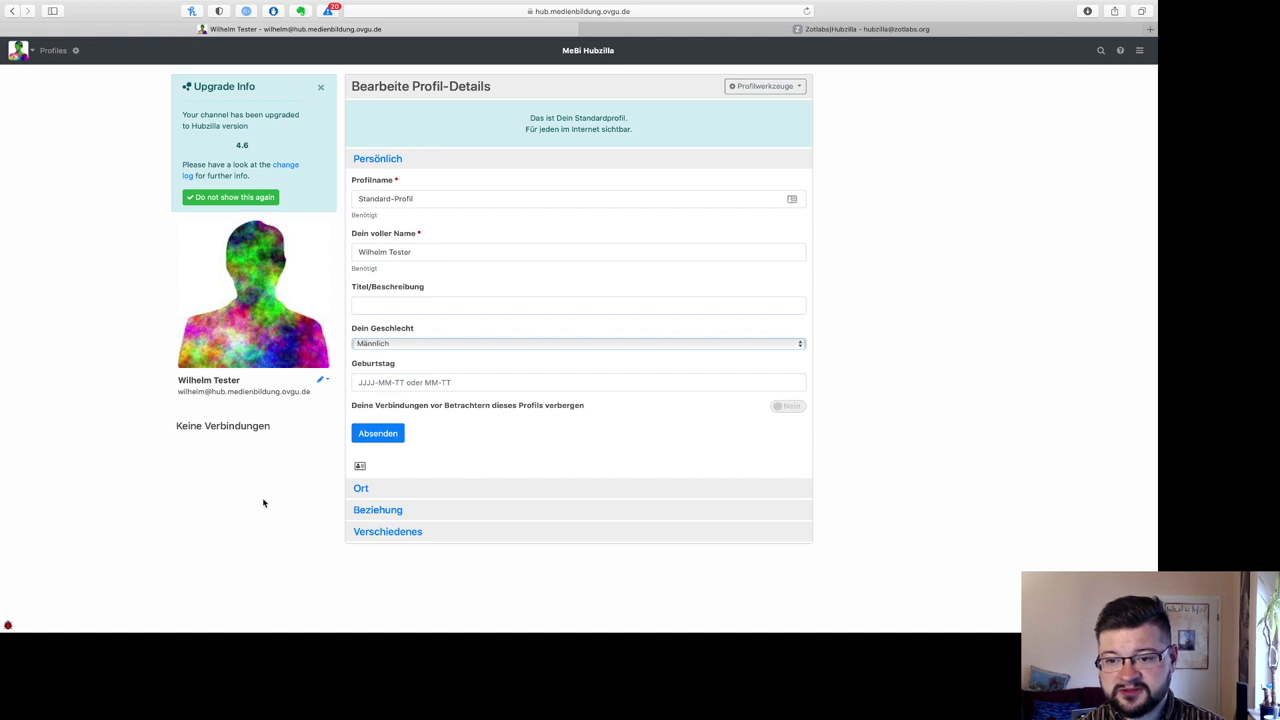
left_click(366, 440)
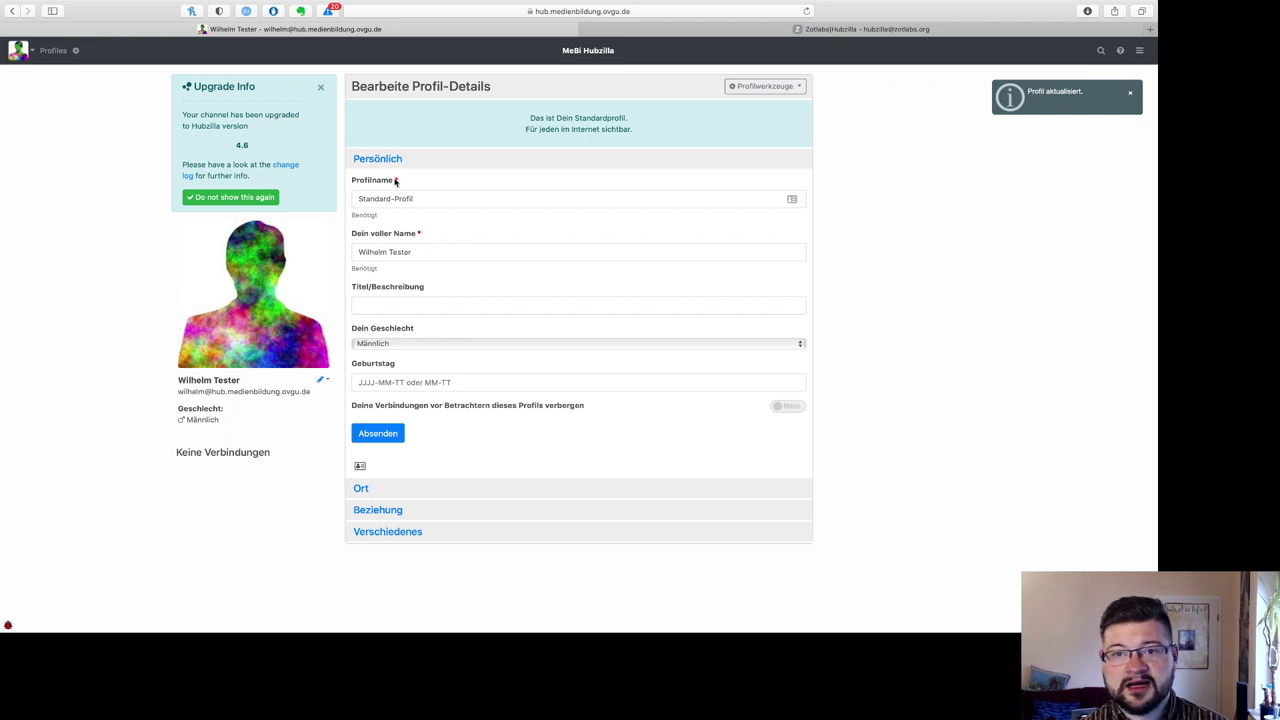
left_click(1139, 52)
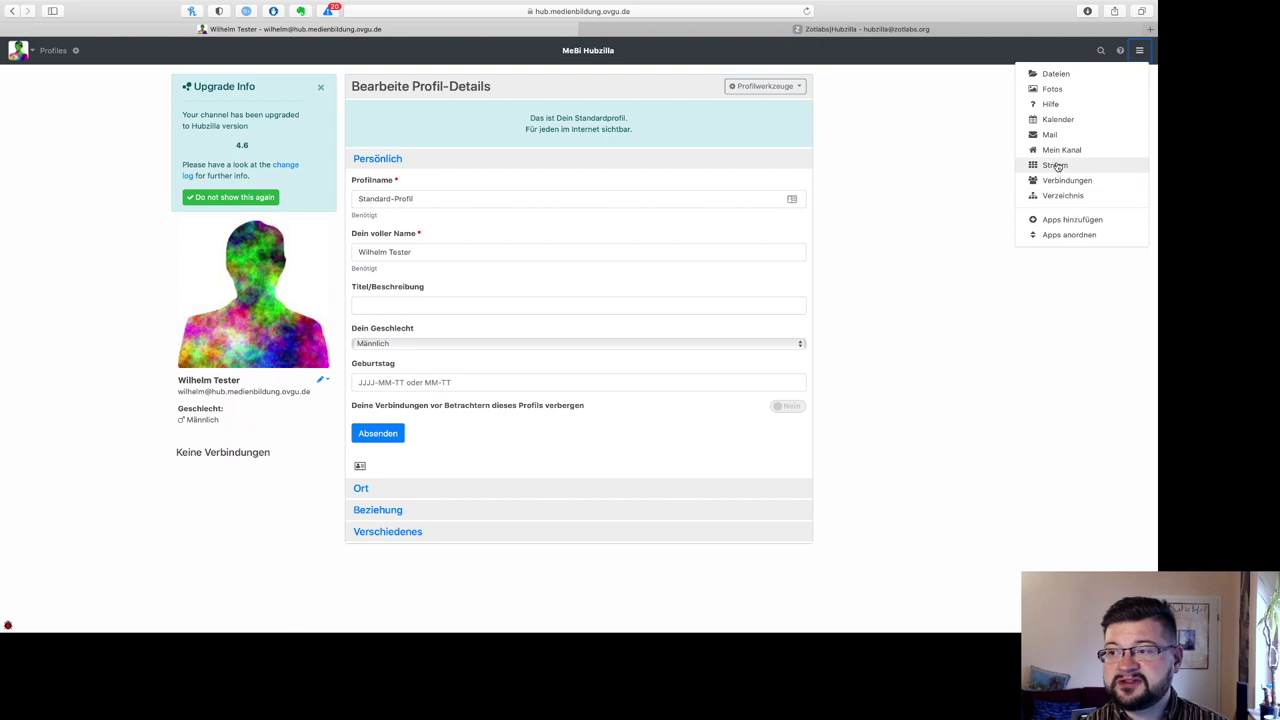
Step: On Mein Kanal, dismiss the upgrade notice for good, then go to the Verbindungen page
left_click(1057, 150)
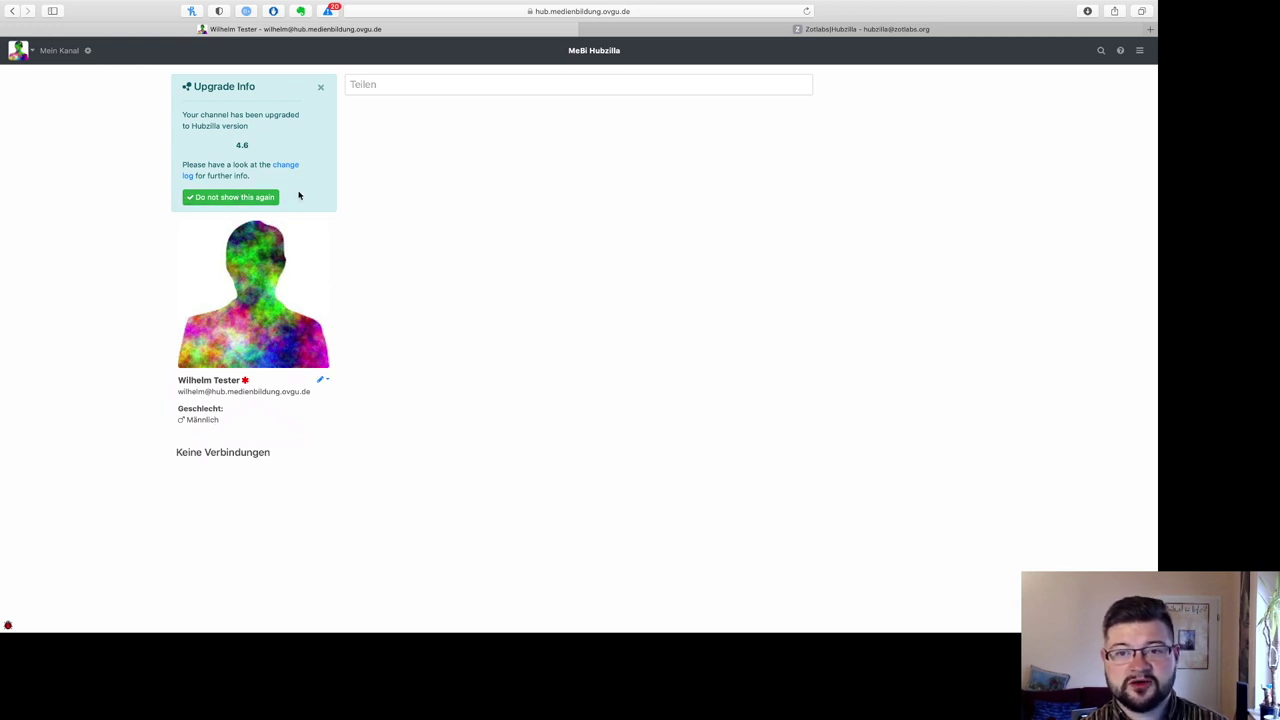
left_click(242, 197)
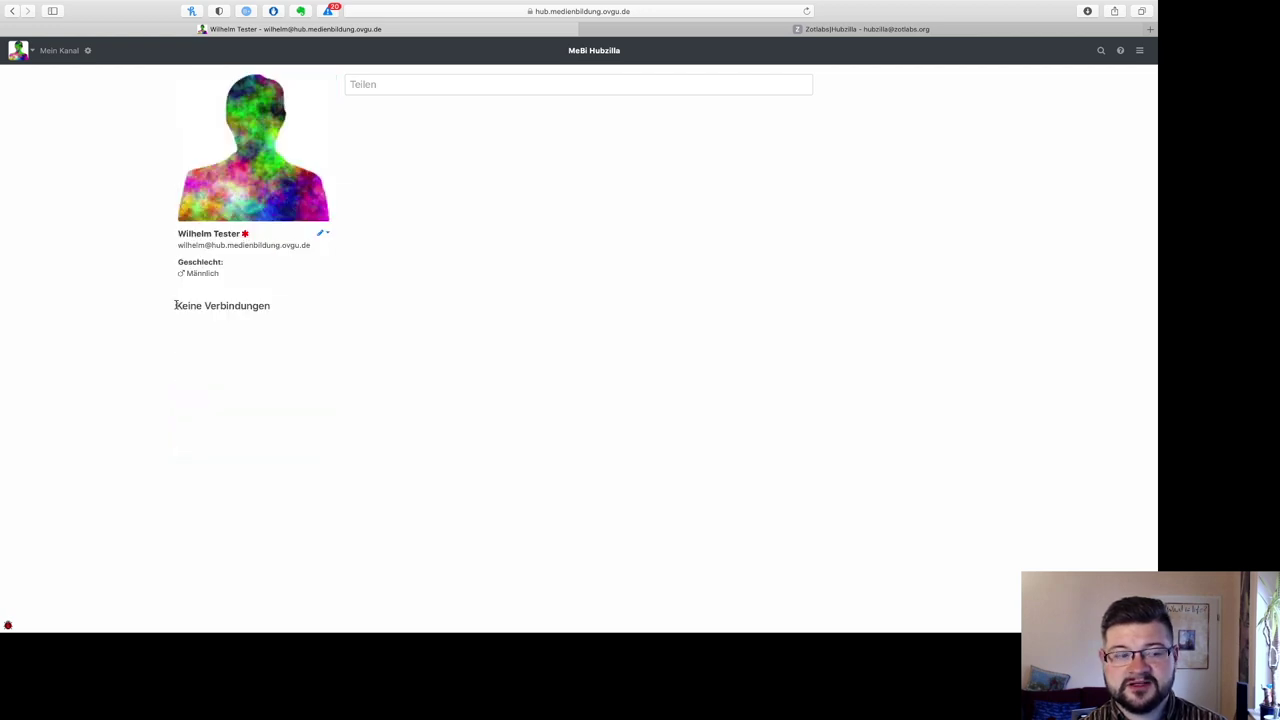
left_click_drag(175, 305, 268, 300)
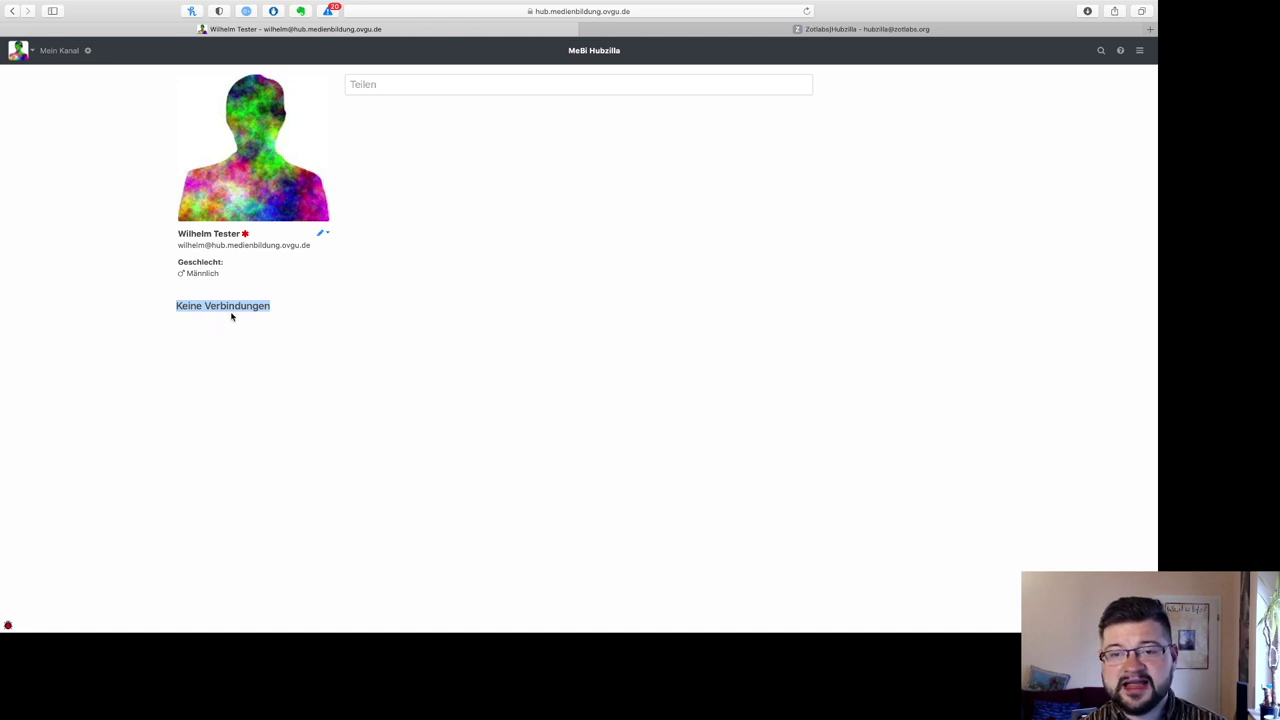
left_click(1139, 50)
left_click(1067, 180)
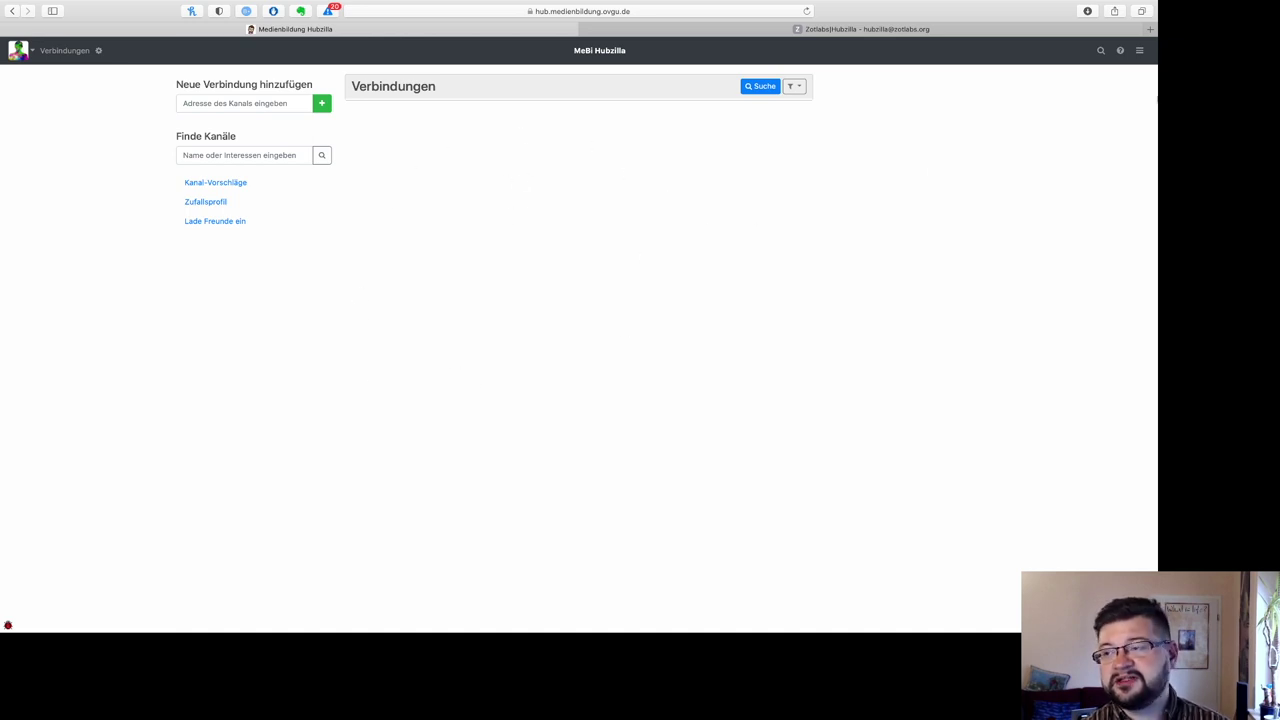
Step: In the Verzeichnis, expand the cartoon bearded-avatar channel's entry and connect to it with Verbinden
left_click(1139, 52)
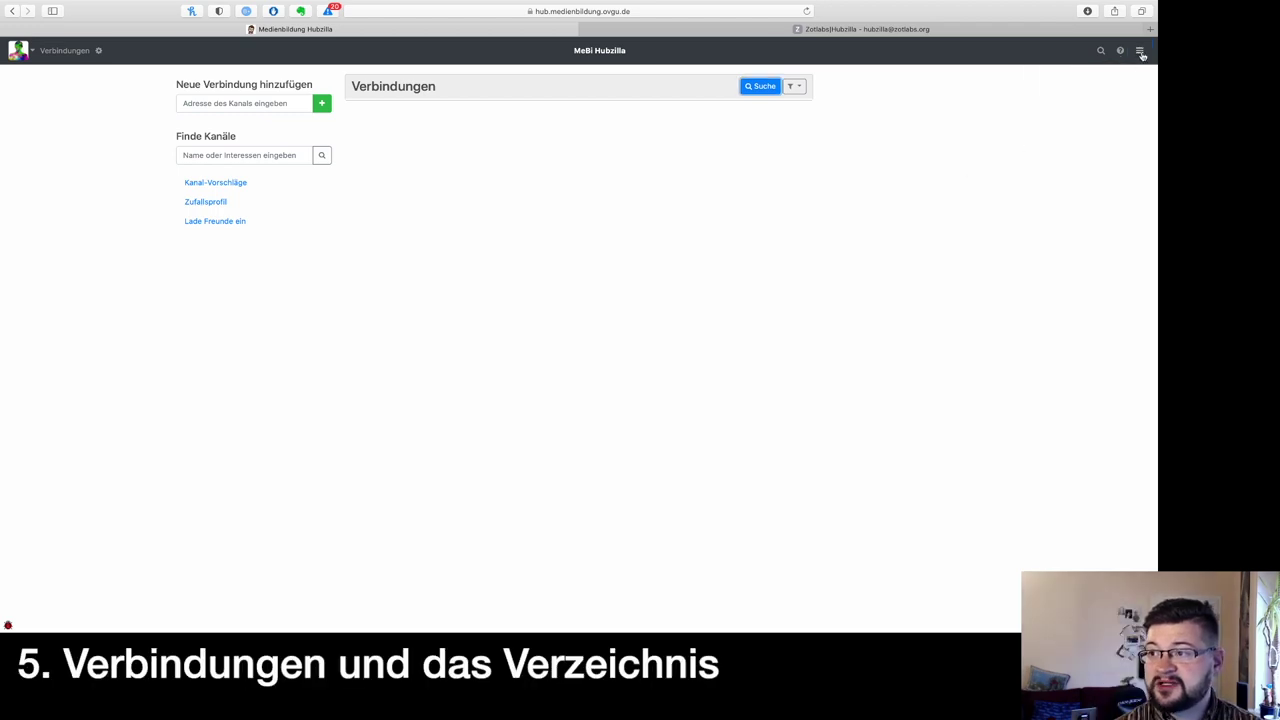
left_click(1139, 50)
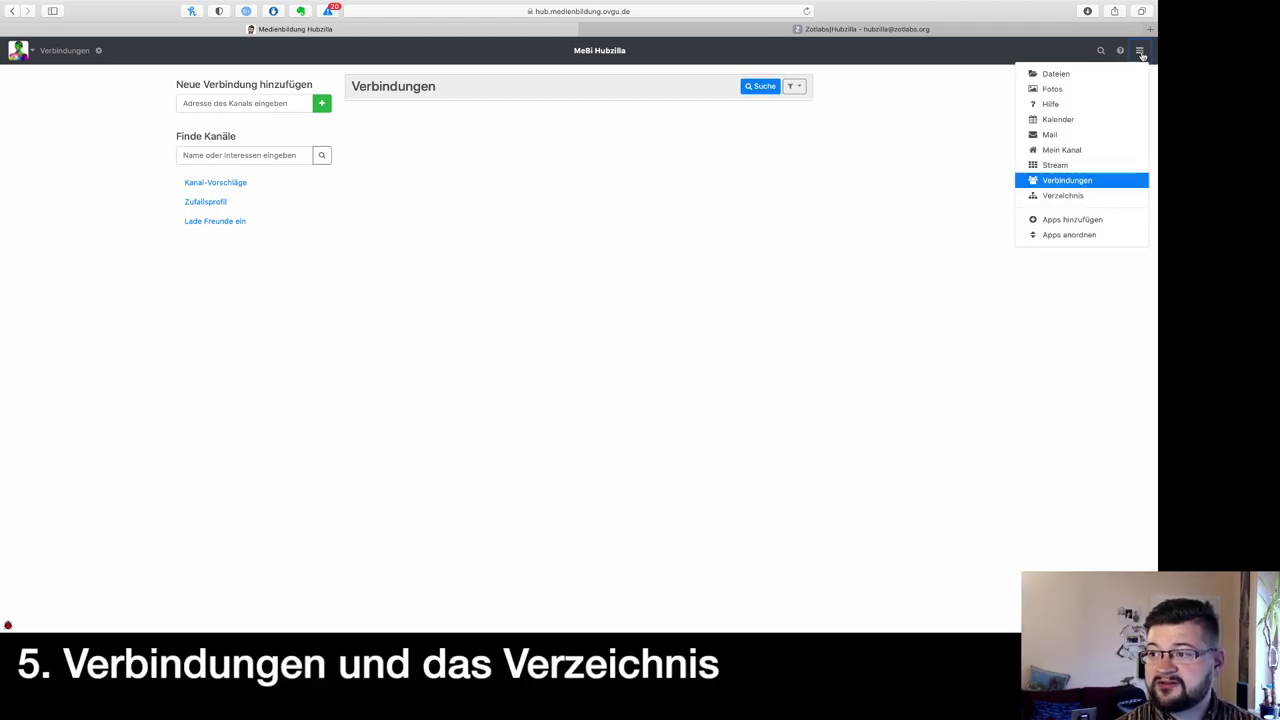
left_click(1066, 196)
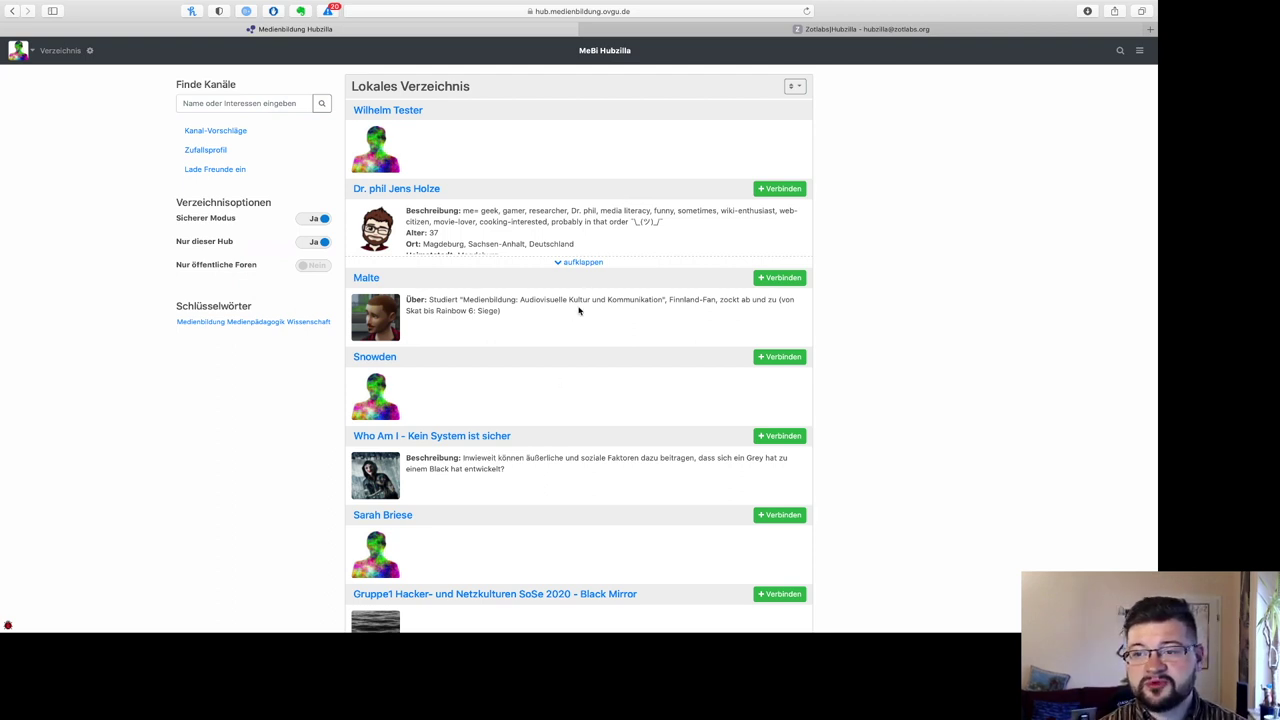
left_click(582, 262)
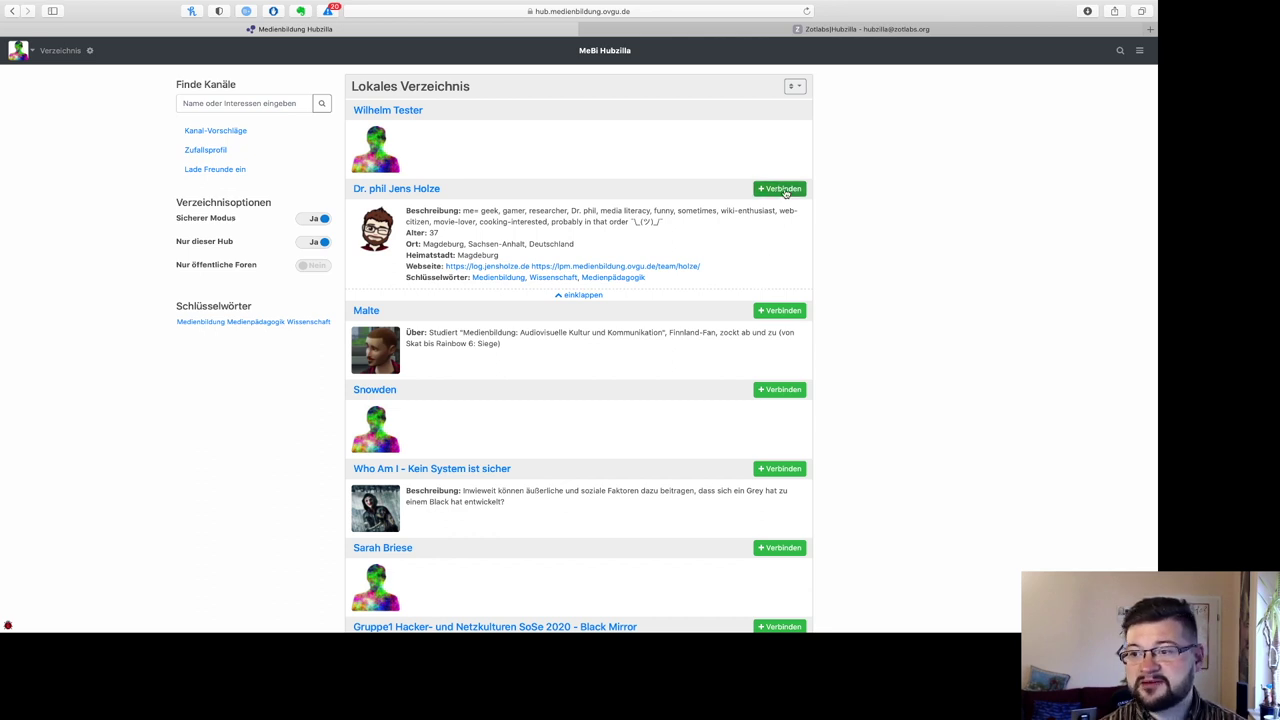
left_click(785, 190)
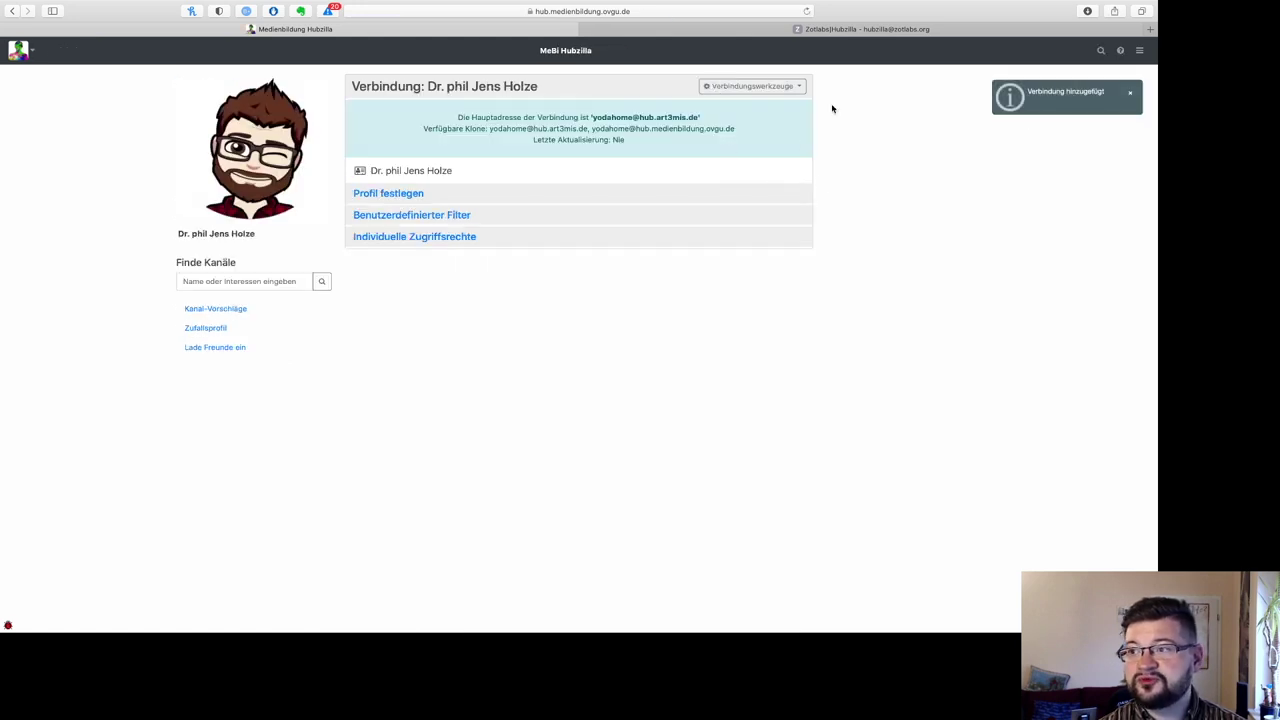
left_click(408, 193)
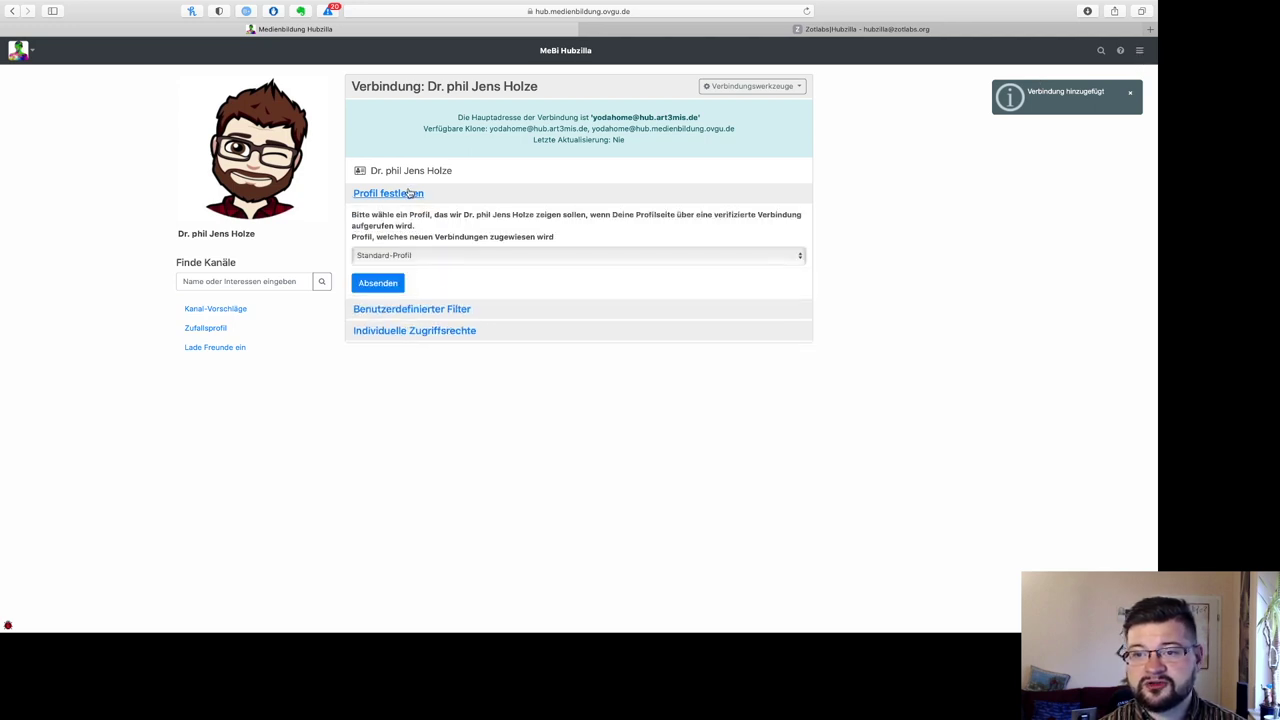
left_click(439, 259)
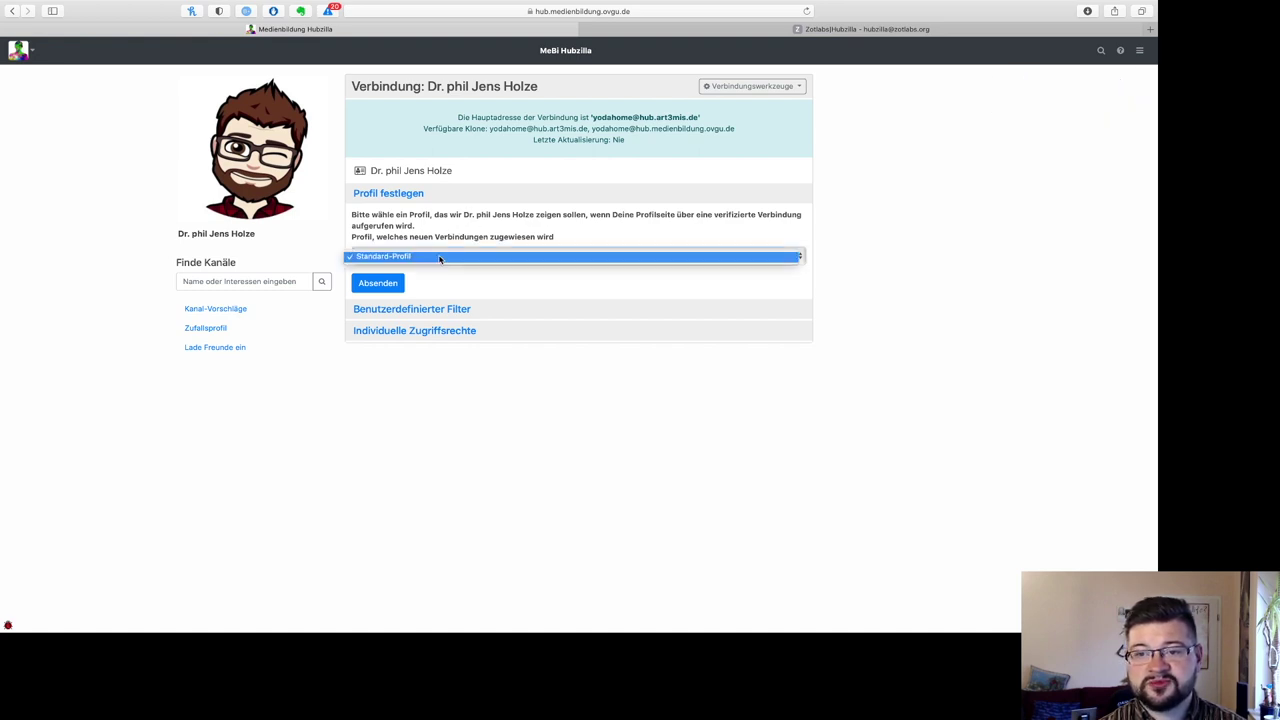
left_click(440, 259)
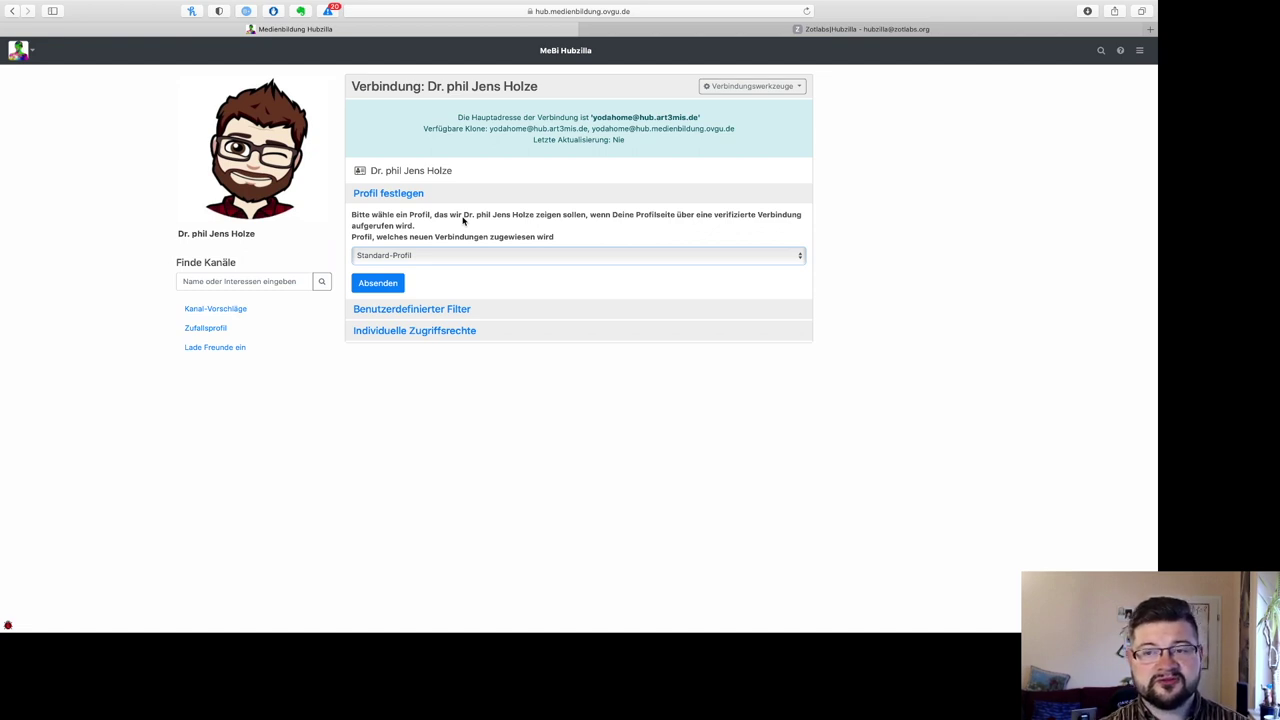
left_click(420, 310)
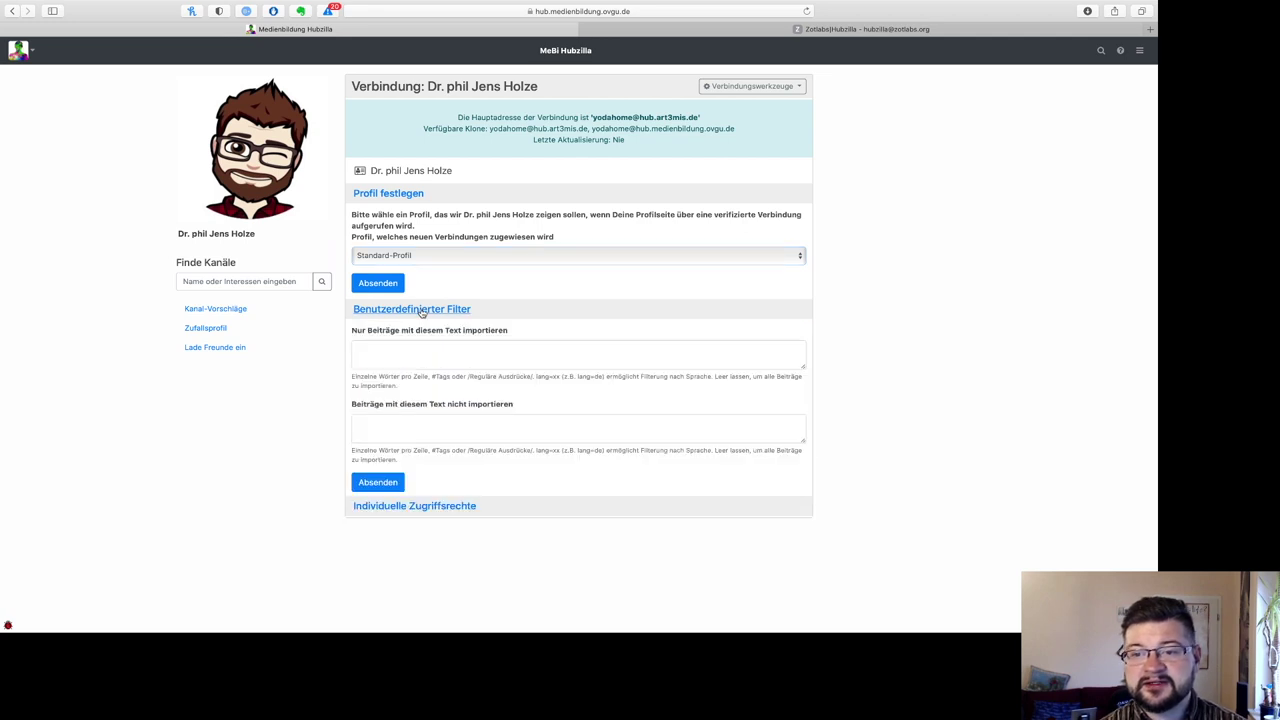
left_click(440, 508)
scroll(437, 510, "down", 2)
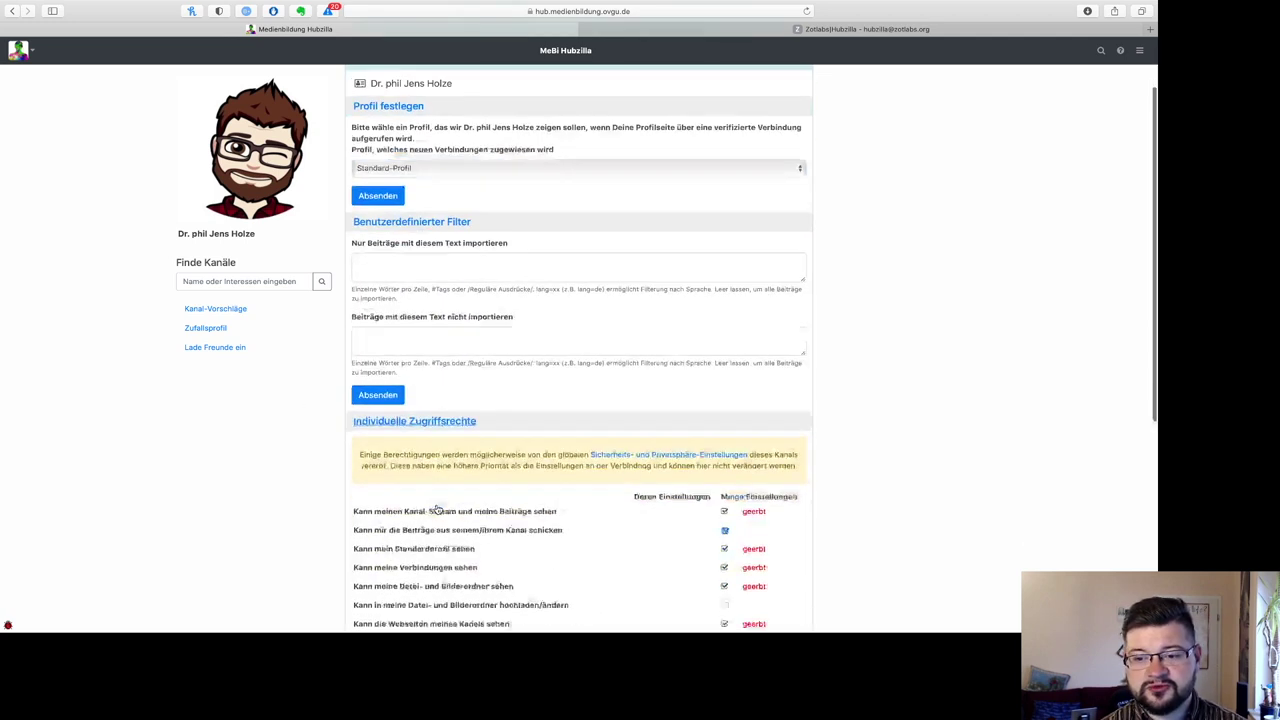
scroll(437, 510, "down", 4)
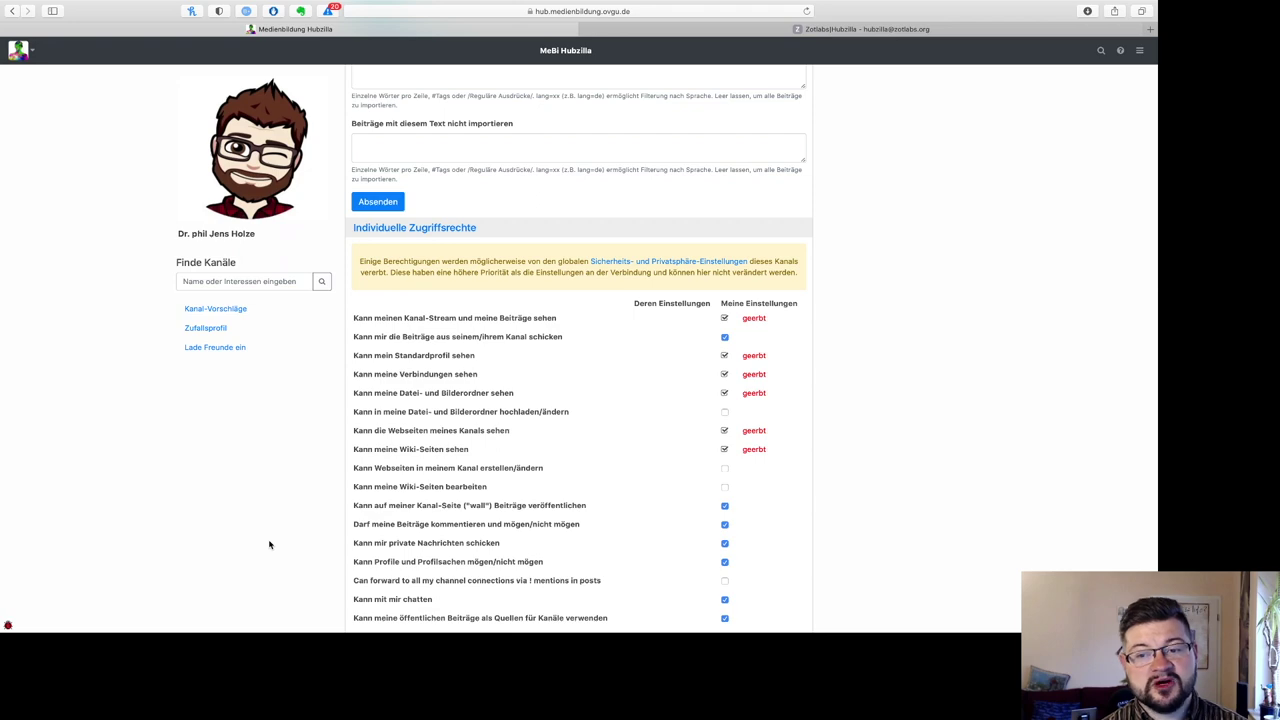
scroll(269, 544, "up", 4)
scroll(269, 544, "down", 3)
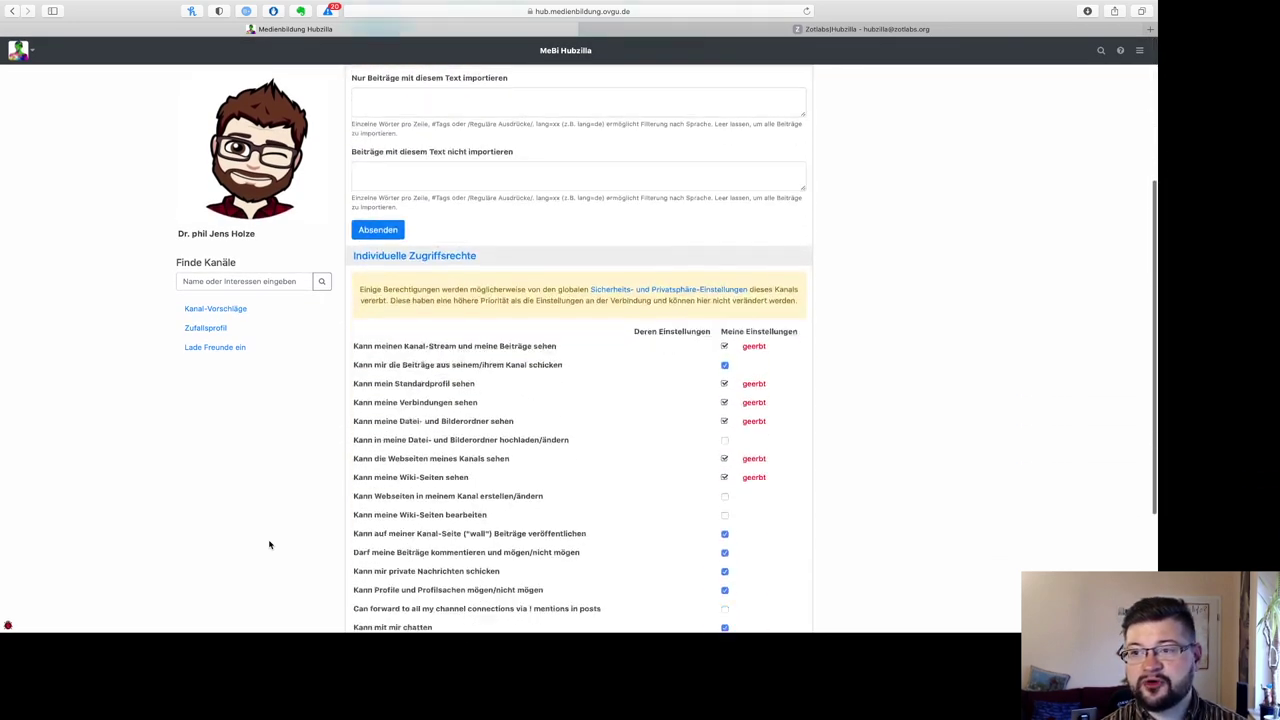
scroll(269, 544, "down", 2)
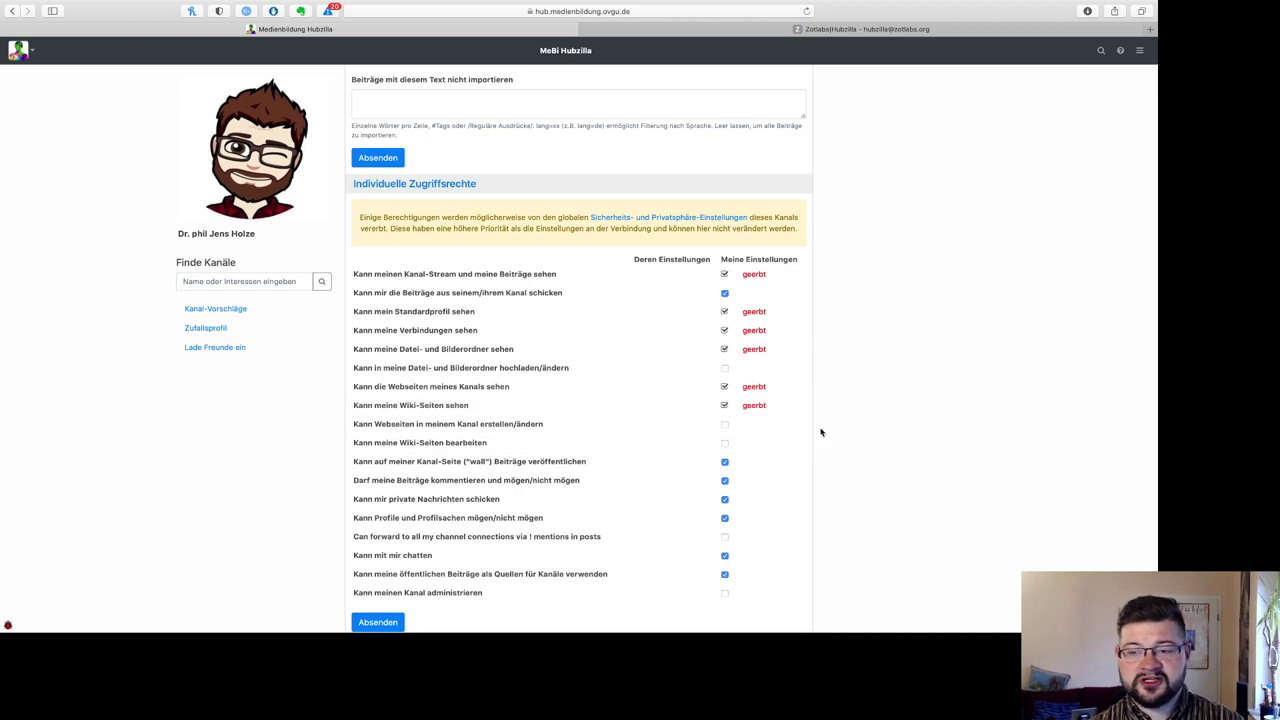
scroll(861, 469, "up", 5)
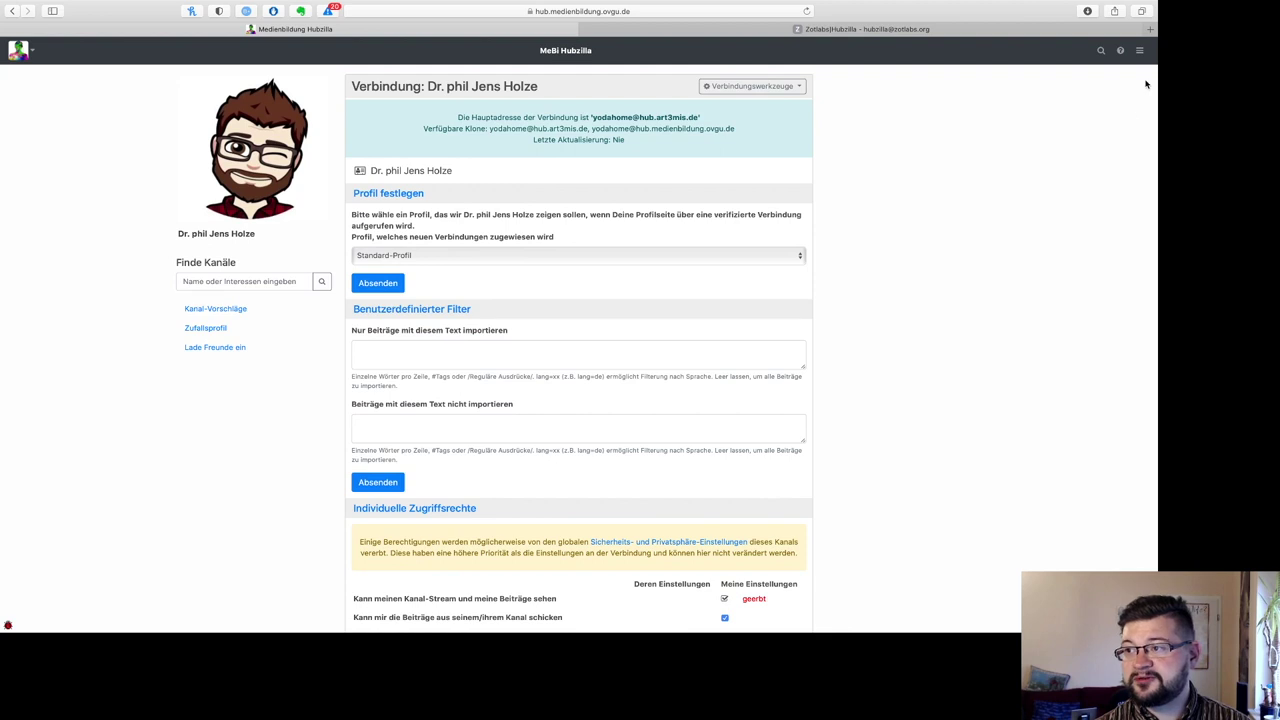
key("super+r")
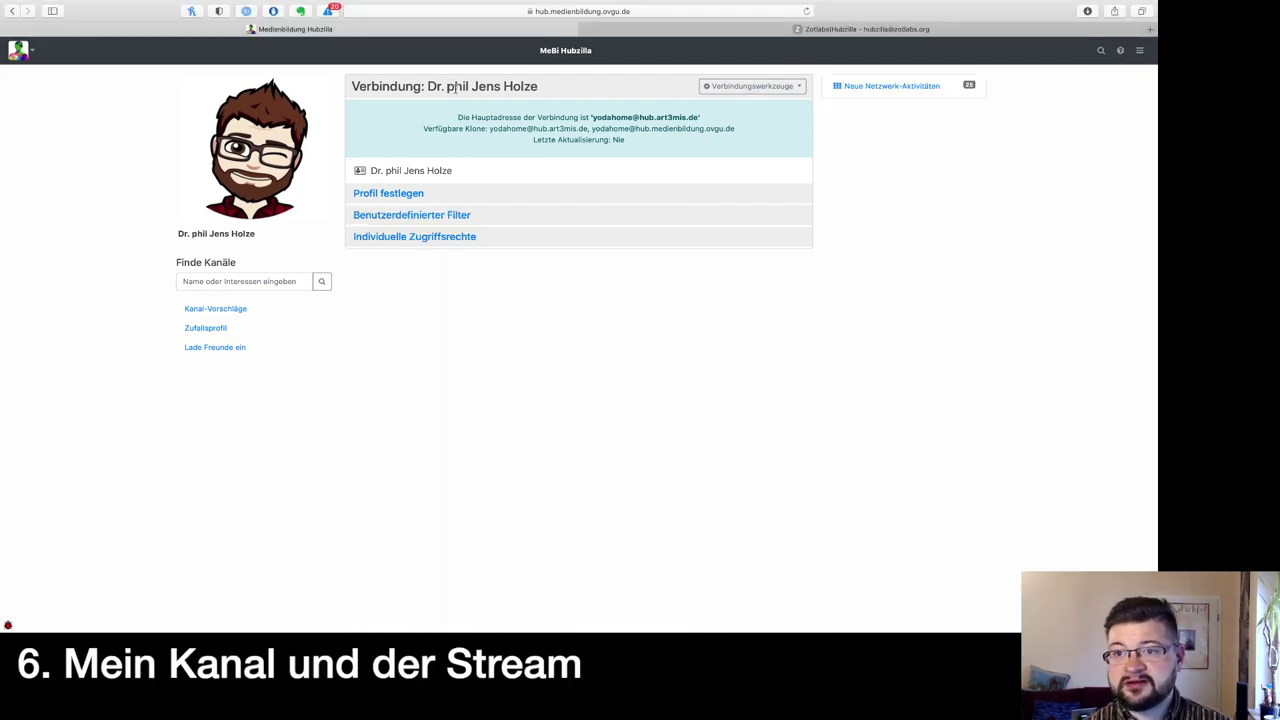
Step: Visit Mein Kanal, then show all network activity as a Stream via Neue Netzwerk-Aktivitäten
left_click(1139, 50)
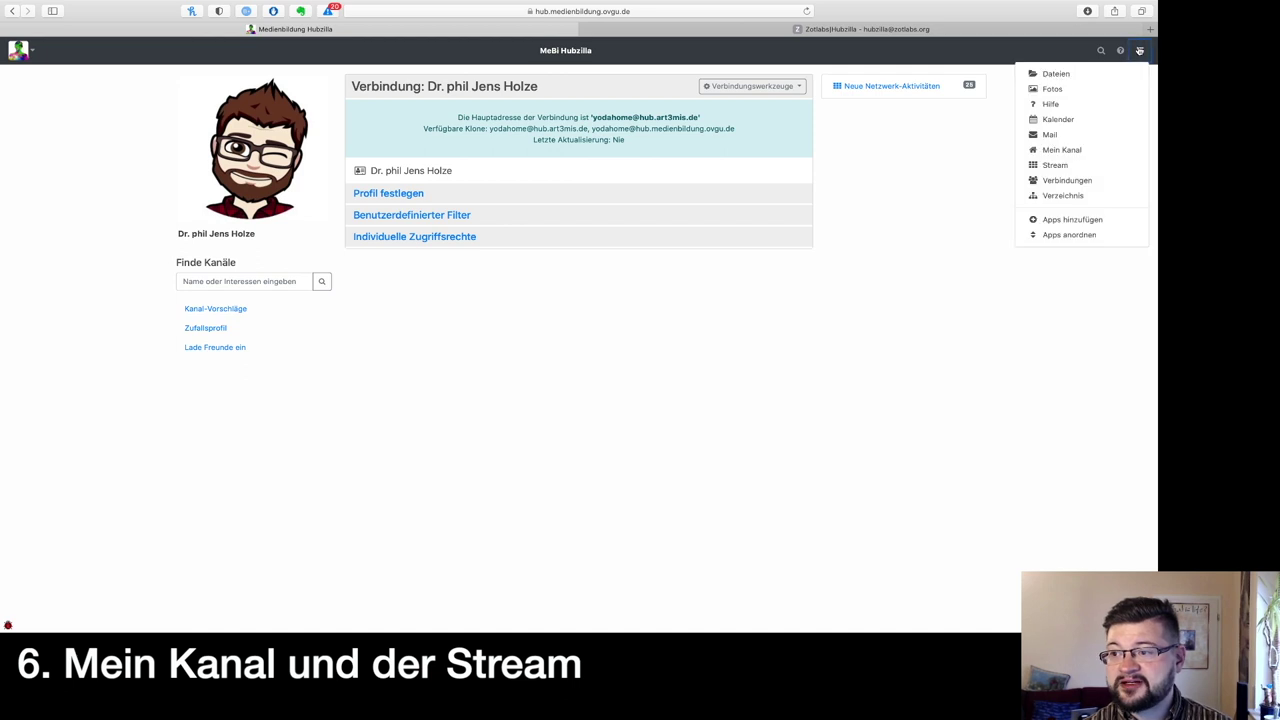
left_click(1058, 151)
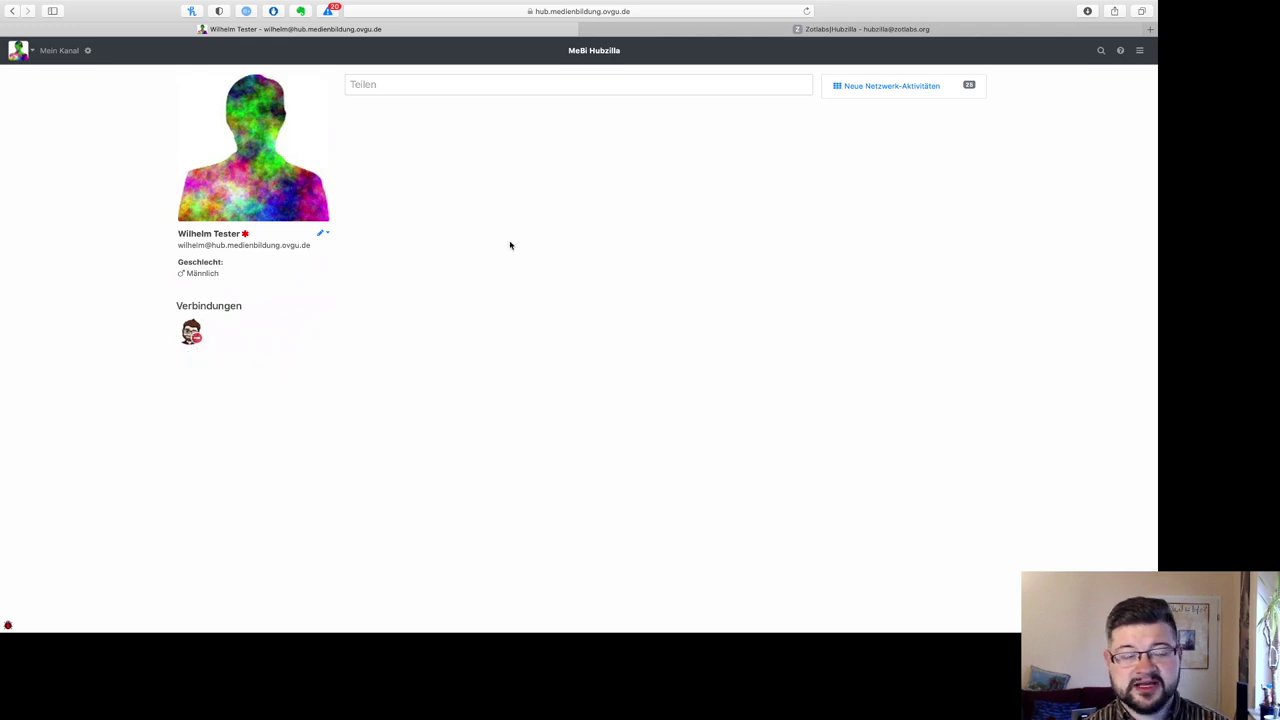
left_click(926, 87)
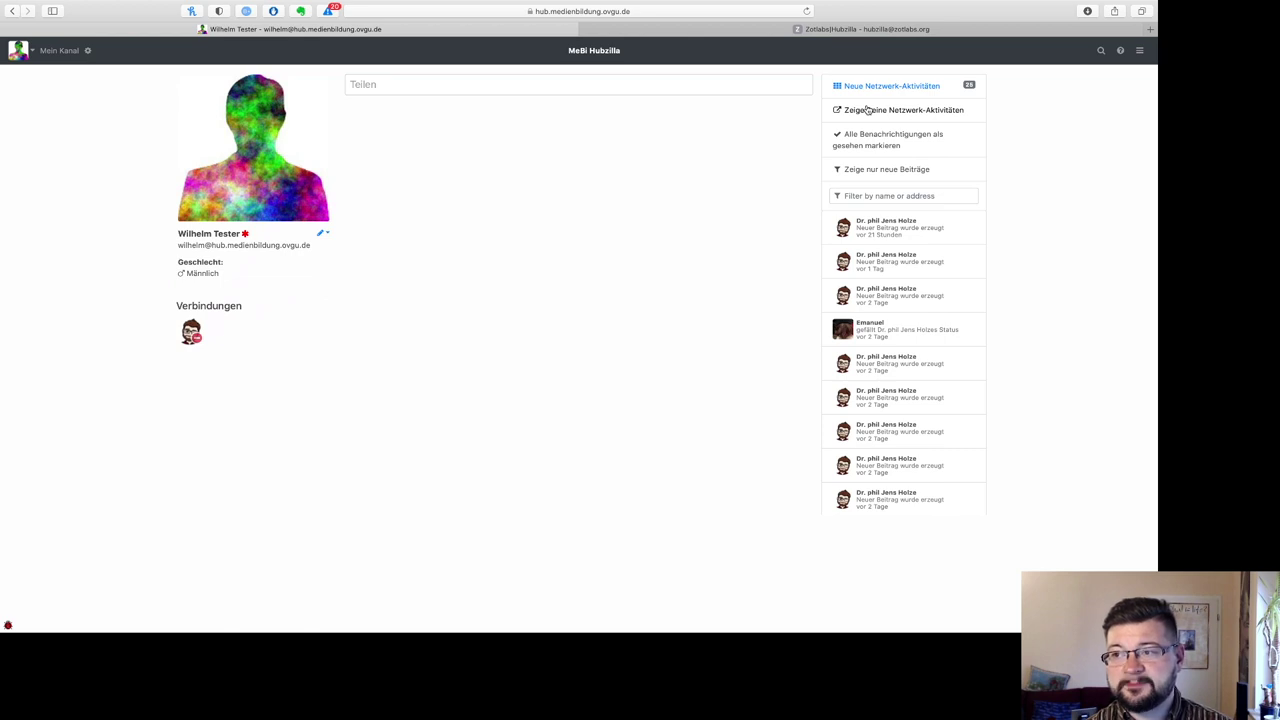
left_click(868, 110)
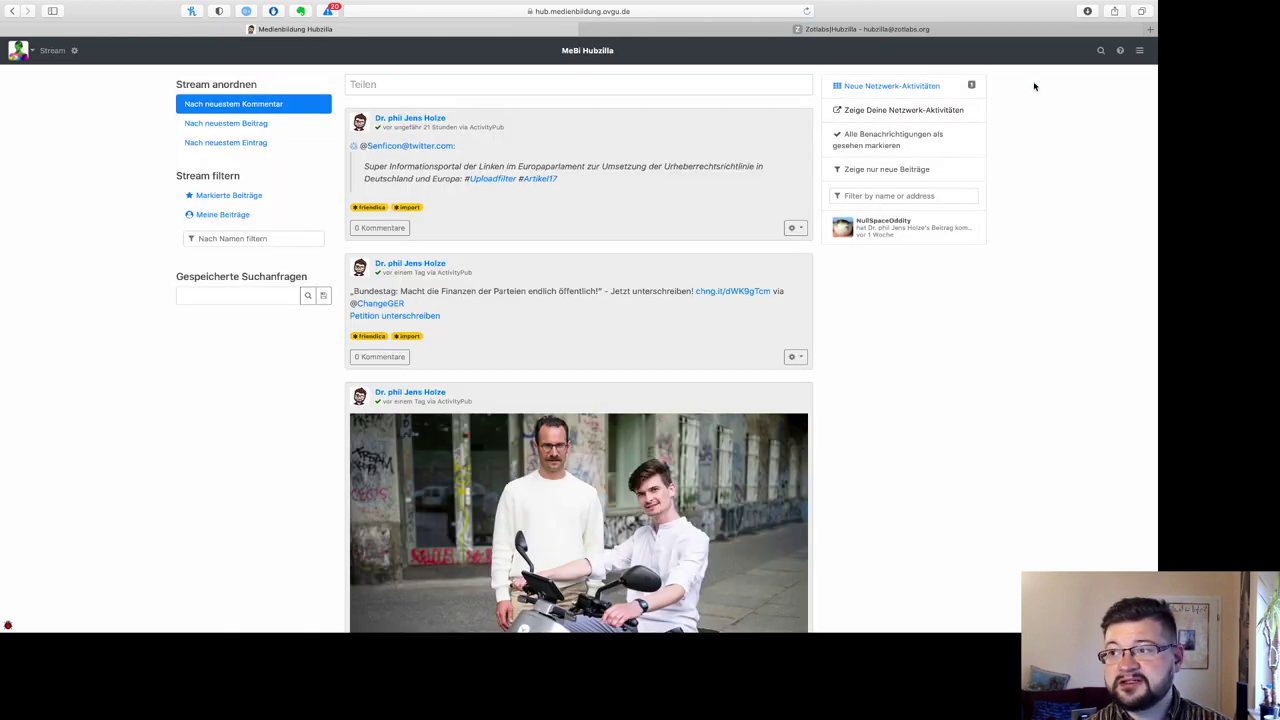
Step: Browse the Stream posts, briefly opening and closing the app menu
left_click(1140, 52)
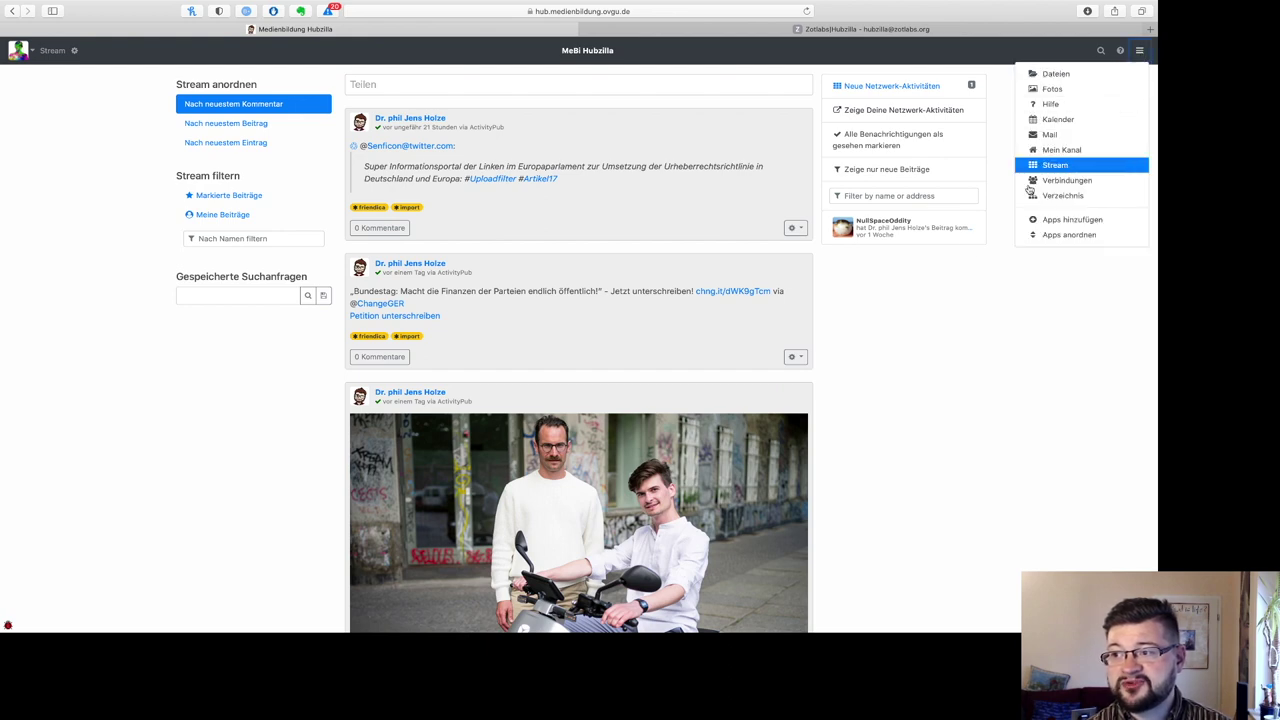
left_click(926, 334)
scroll(654, 333, "down", 10)
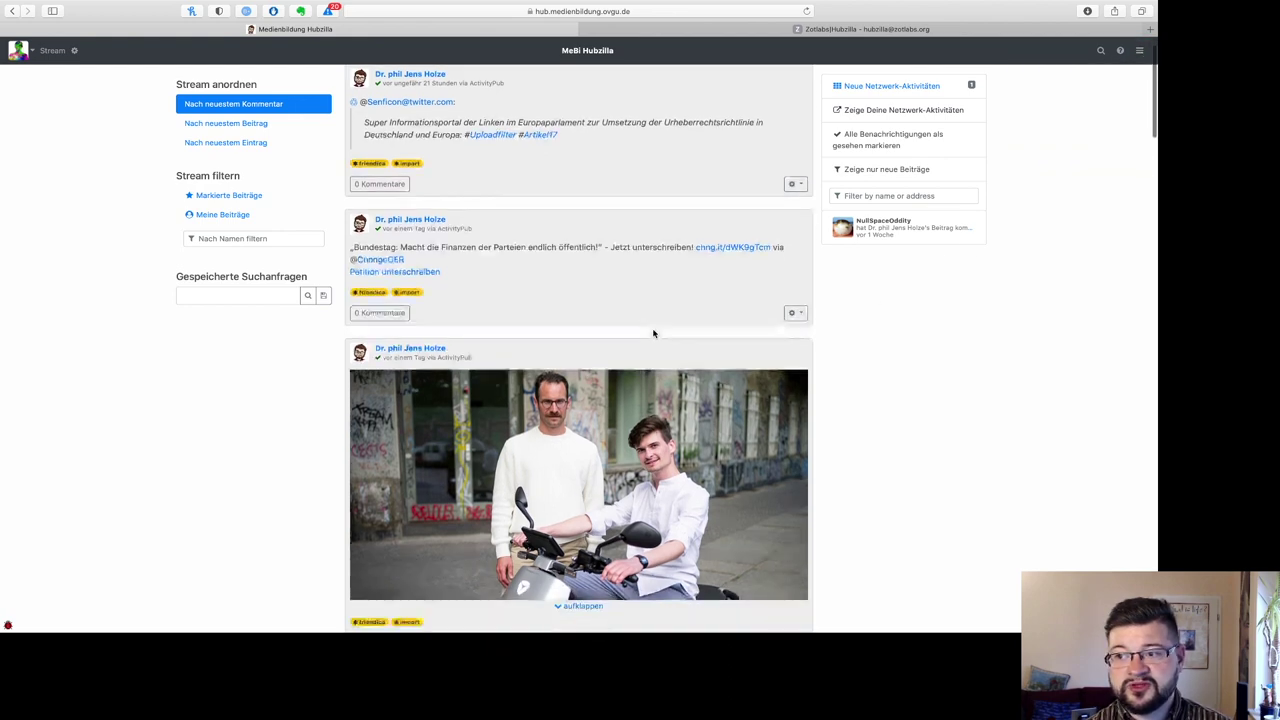
scroll(654, 333, "up", 10)
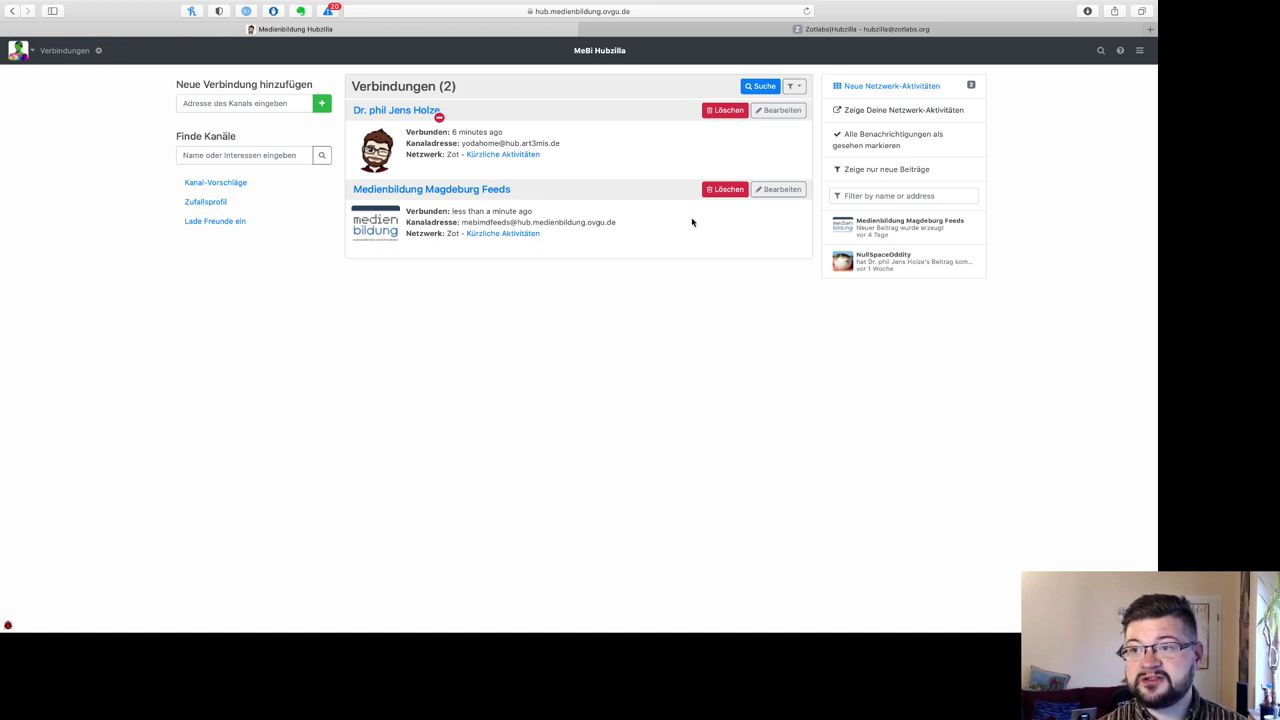
Step: Visit Mein Kanal to confirm both connections are listed, then go back to the Stream
left_click(1140, 50)
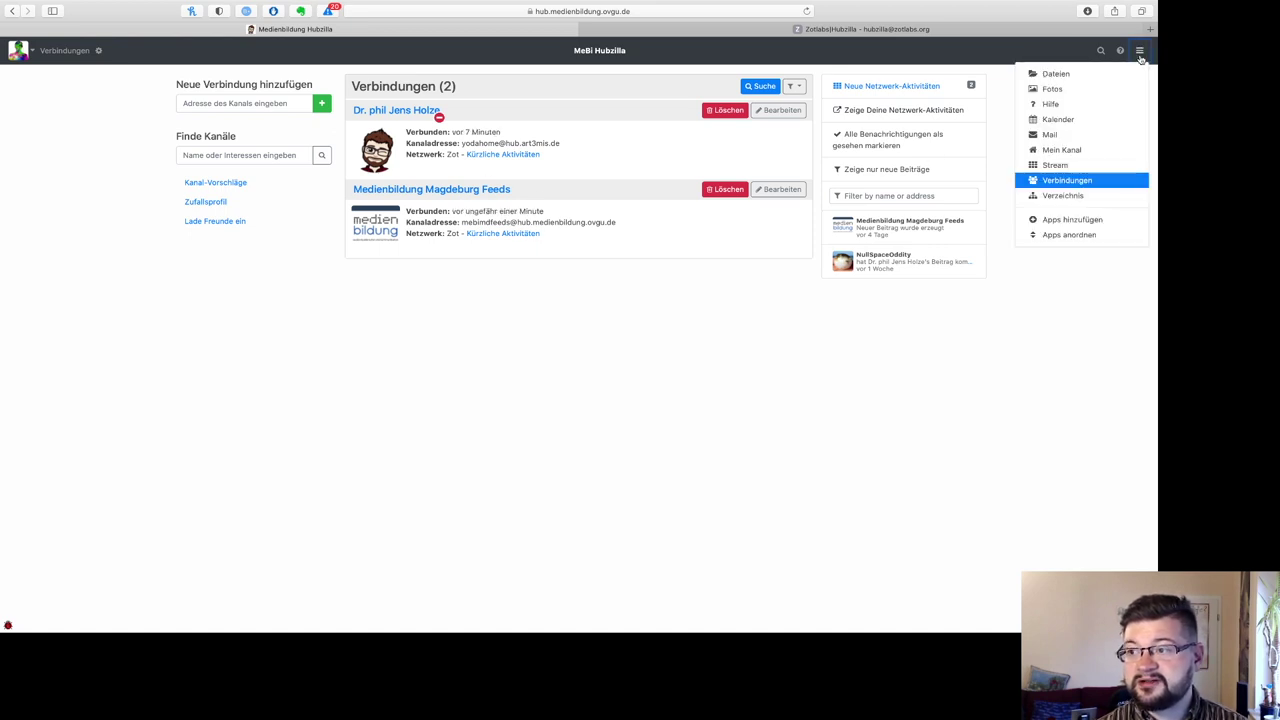
left_click(1060, 150)
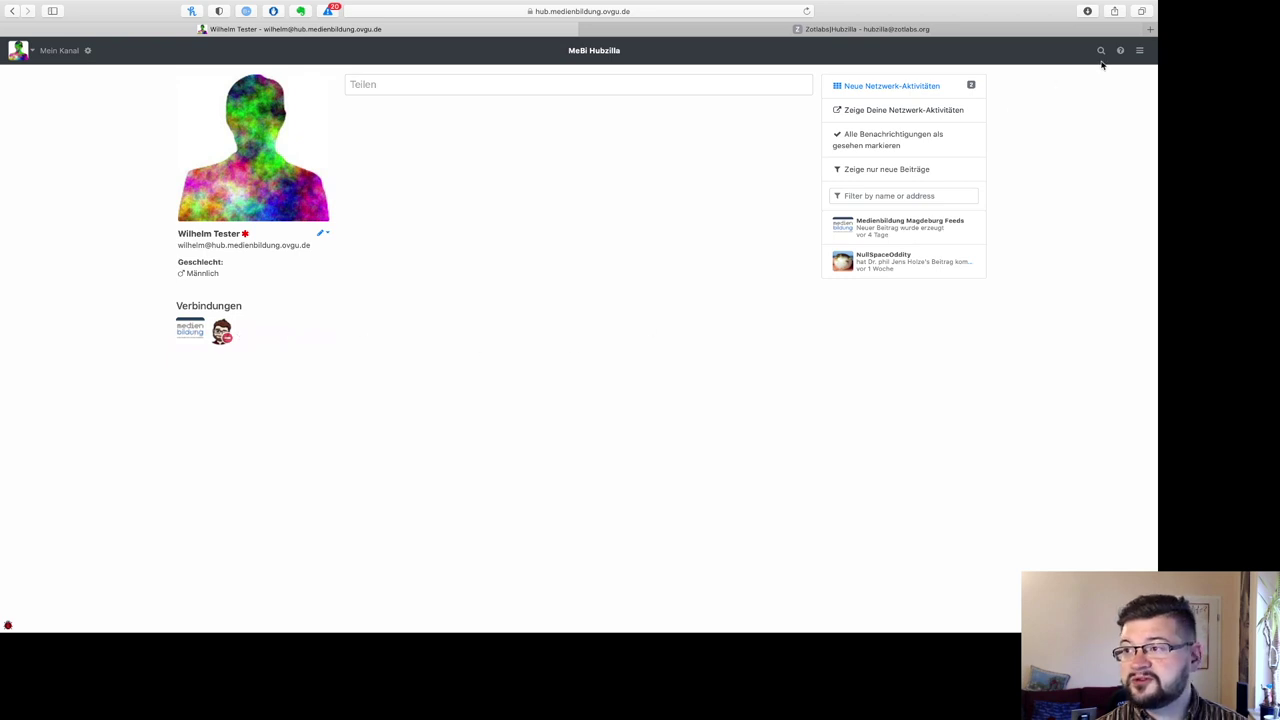
left_click(1139, 50)
left_click(1058, 165)
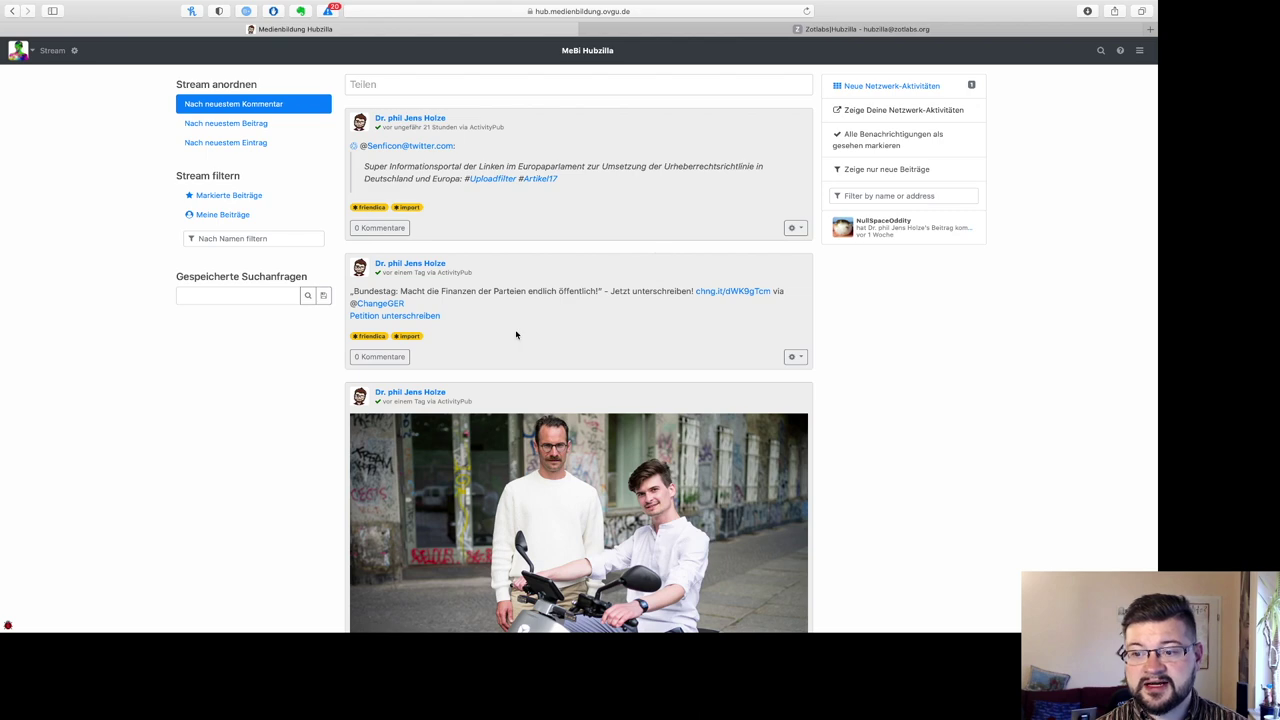
scroll(516, 335, "down", 15)
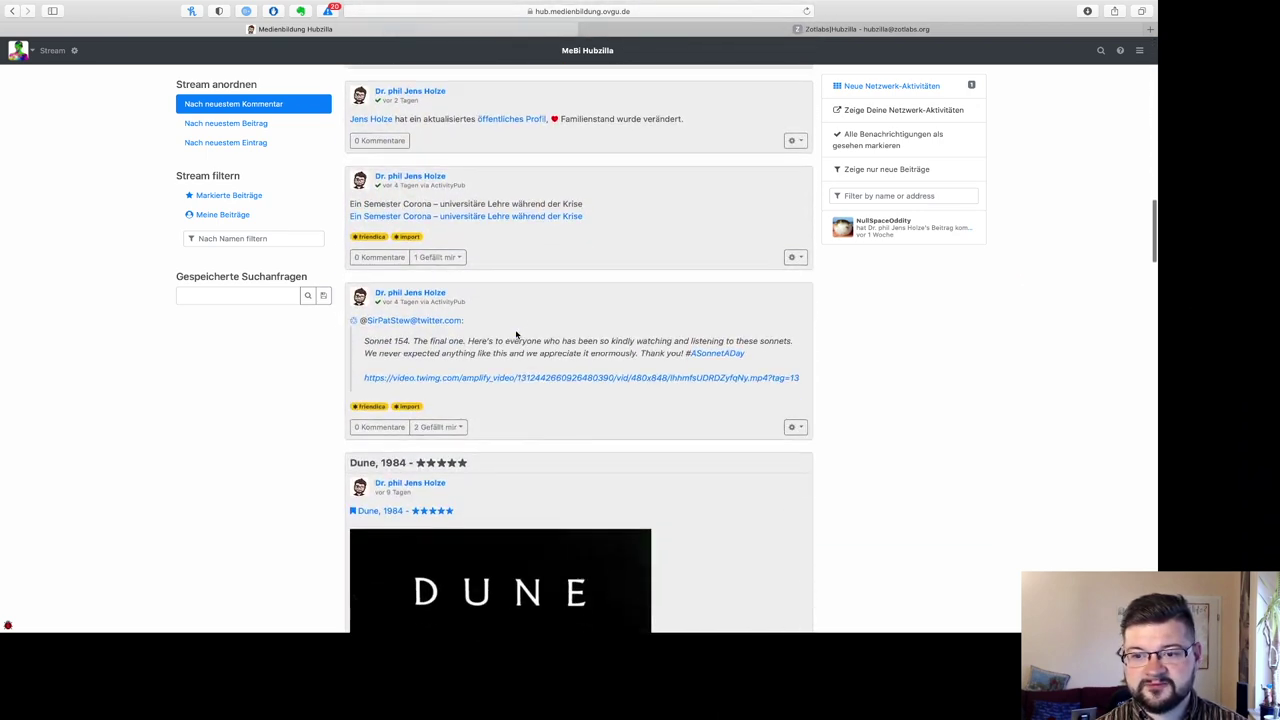
scroll(515, 329, "down", 8)
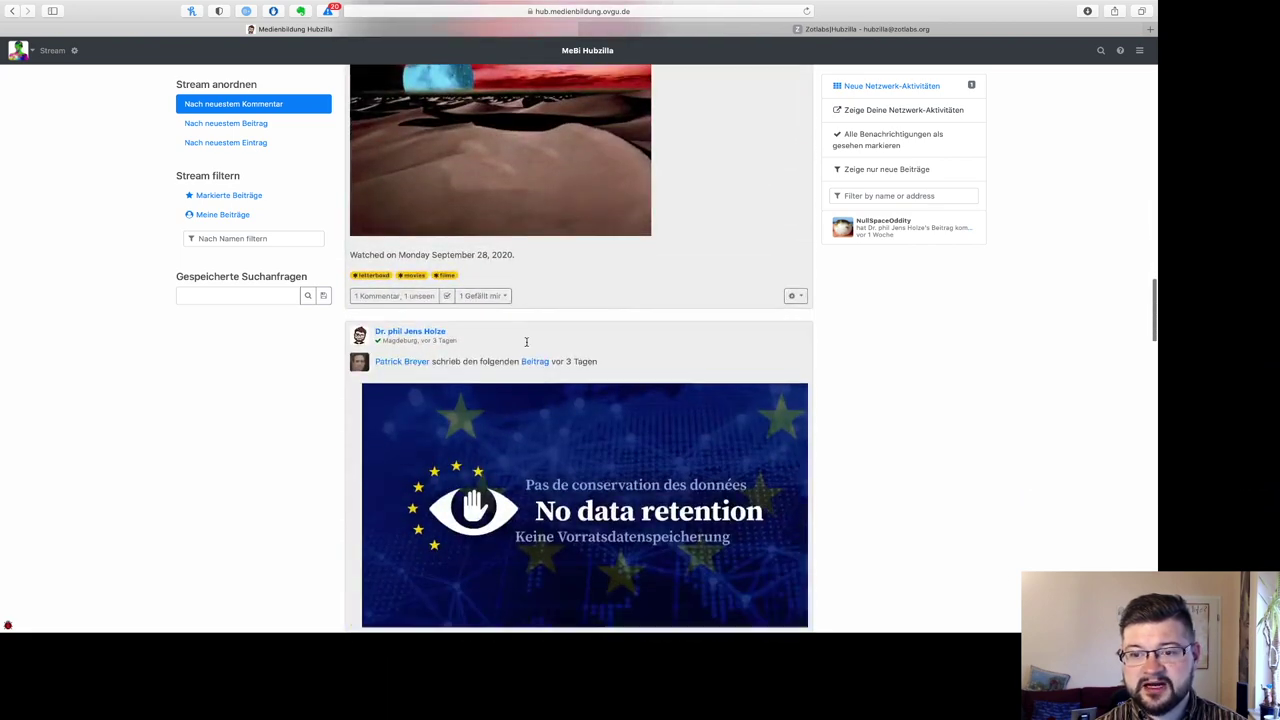
scroll(526, 342, "down", 10)
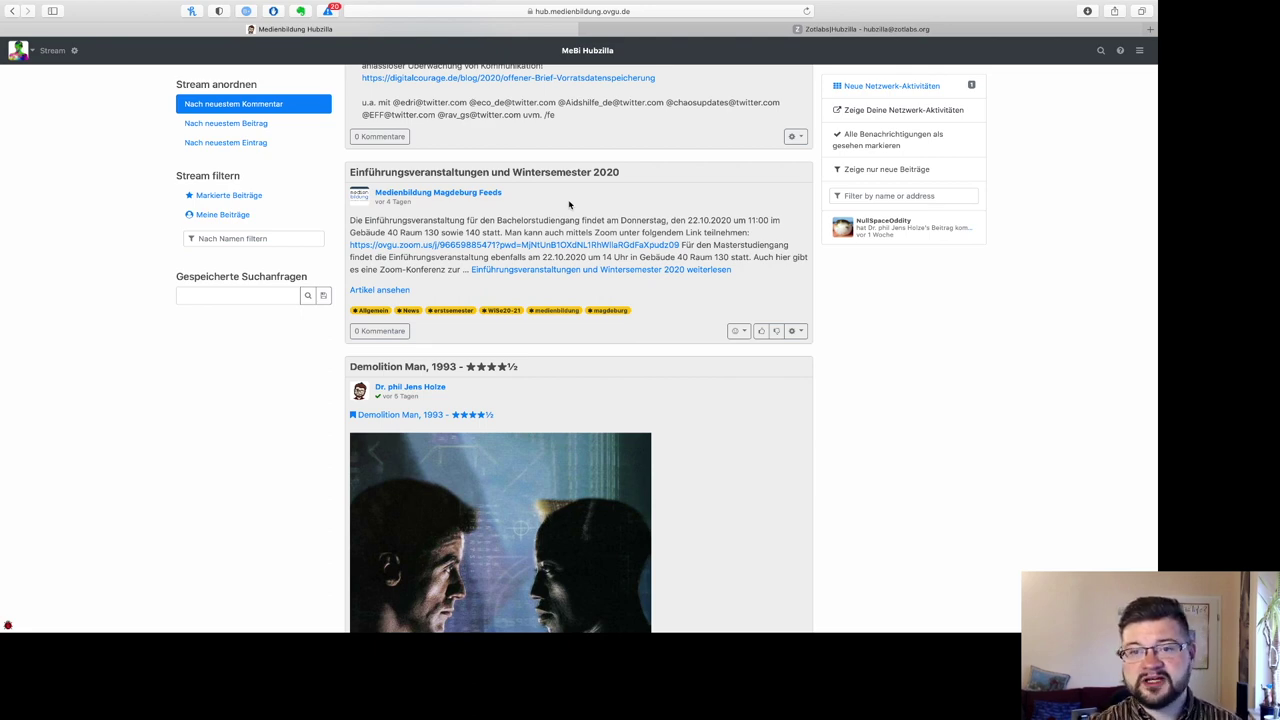
scroll(644, 217, "up", 20)
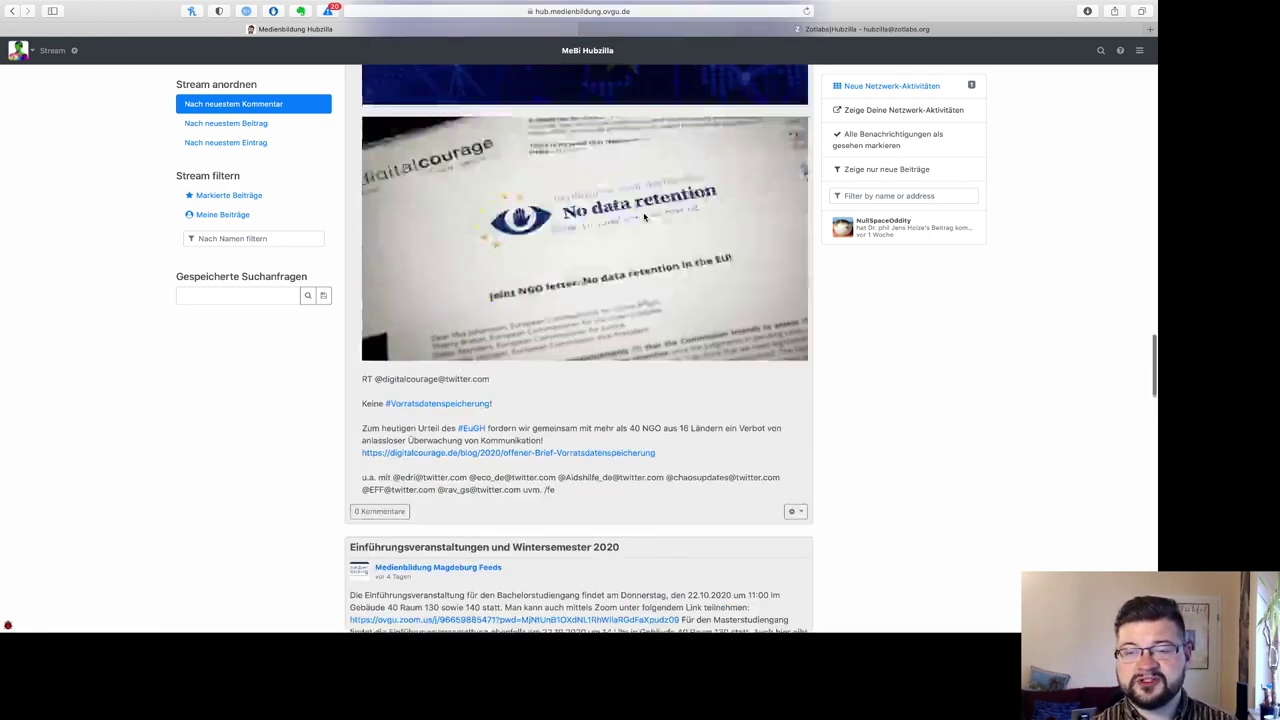
scroll(644, 217, "up", 10)
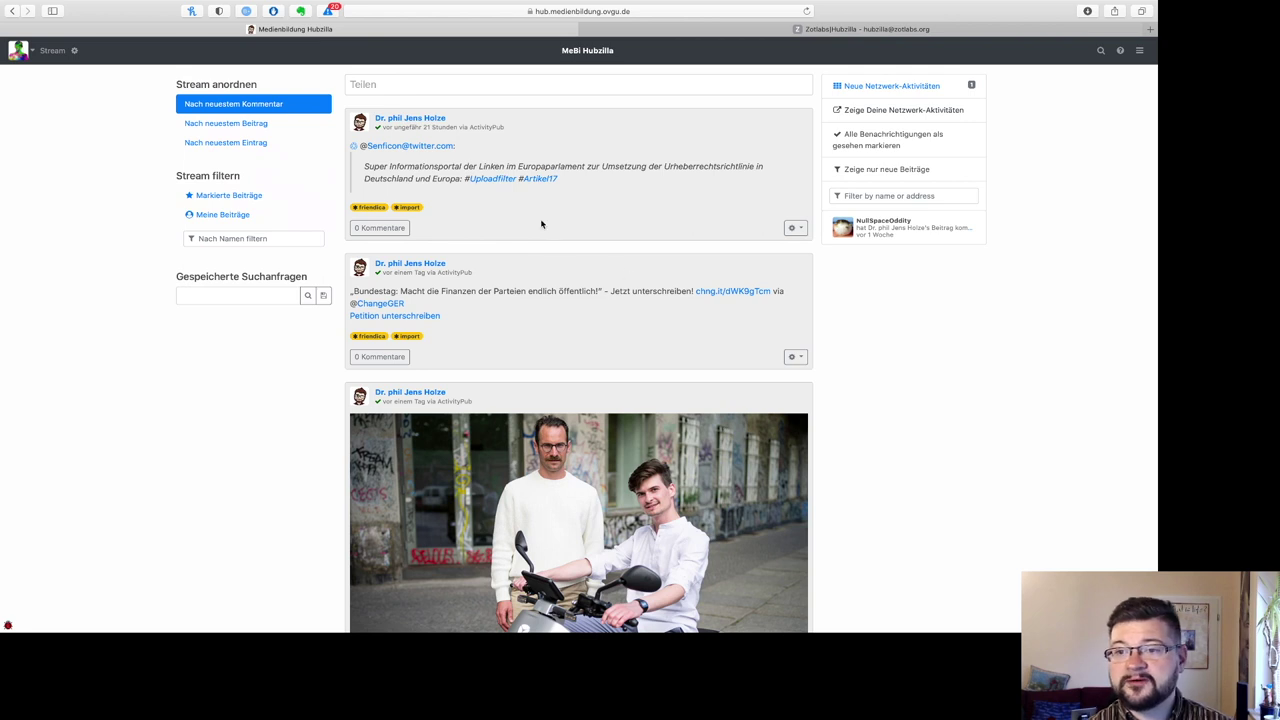
Step: Start a new post titled 'Hallo Welt' and tag it with the category hallowelt
left_click(494, 86)
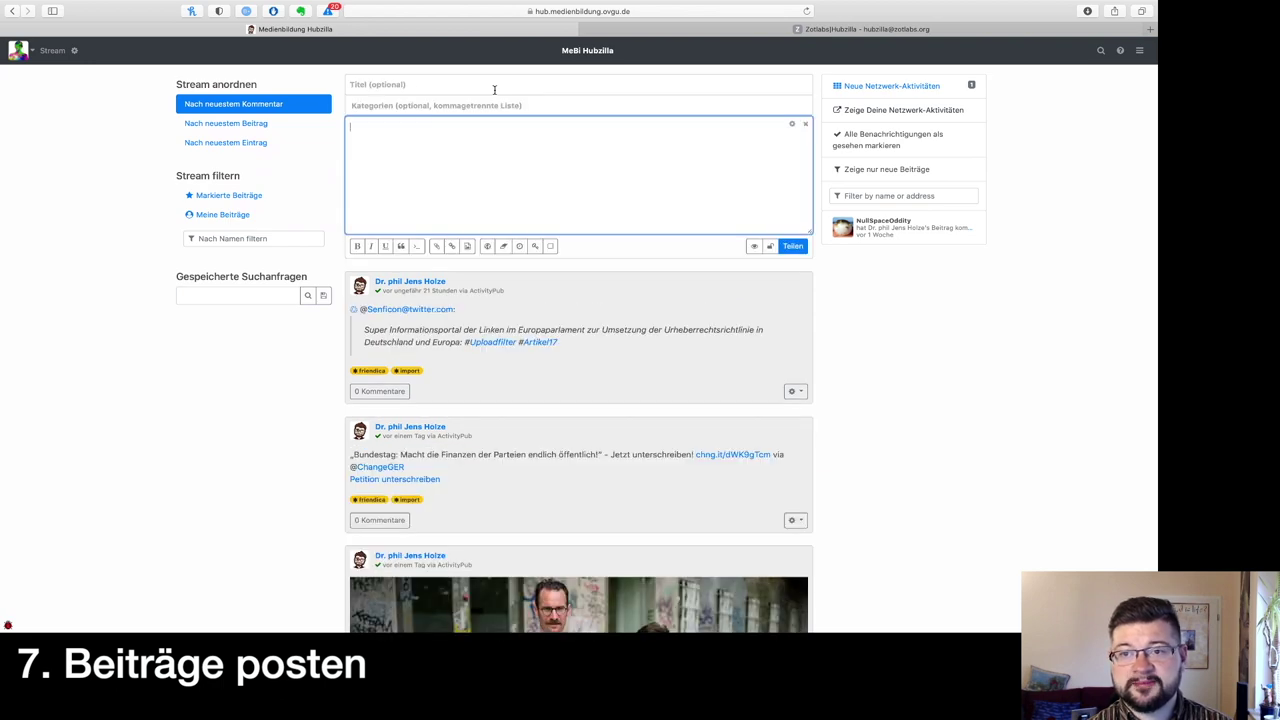
left_click(494, 90)
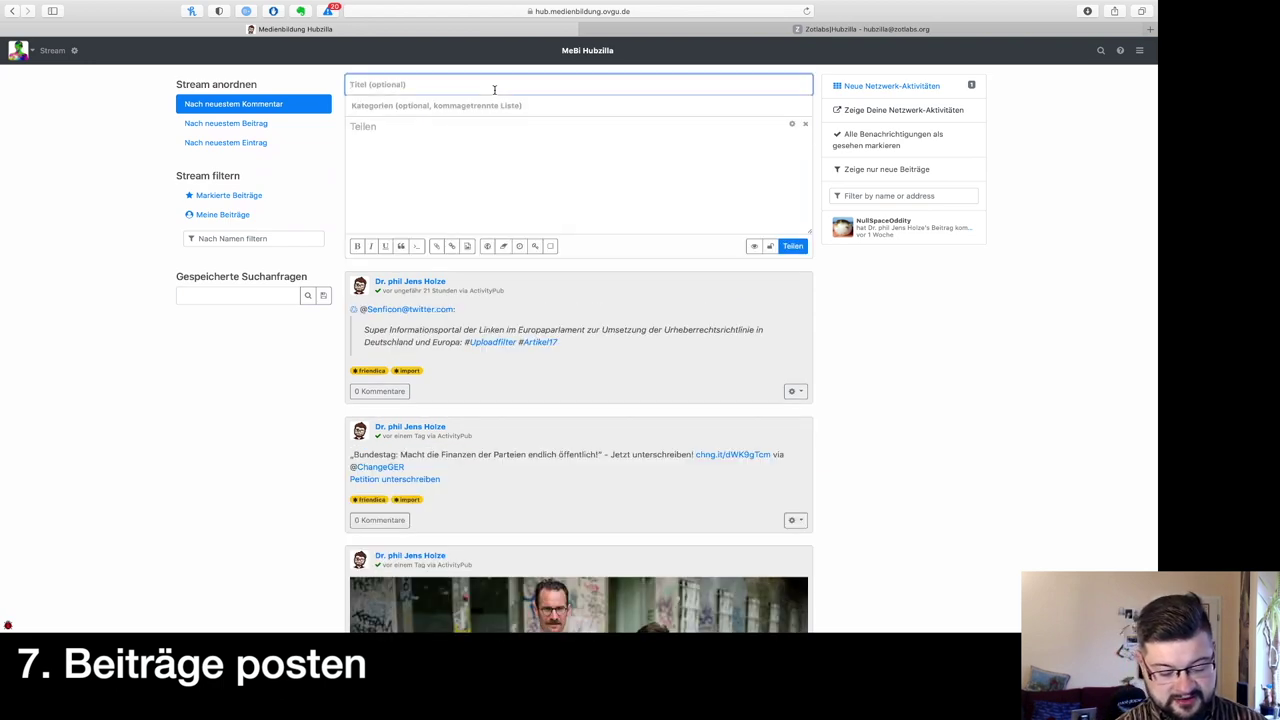
type("Hallo Welt!")
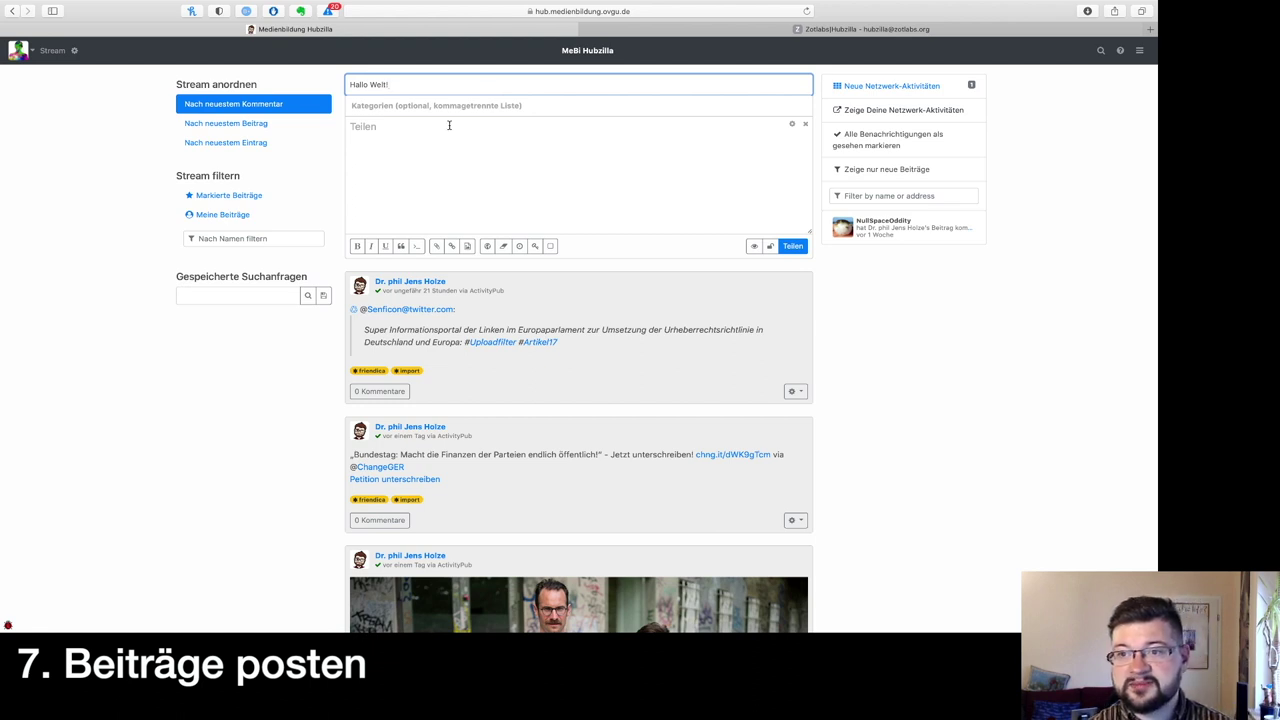
left_click(383, 103)
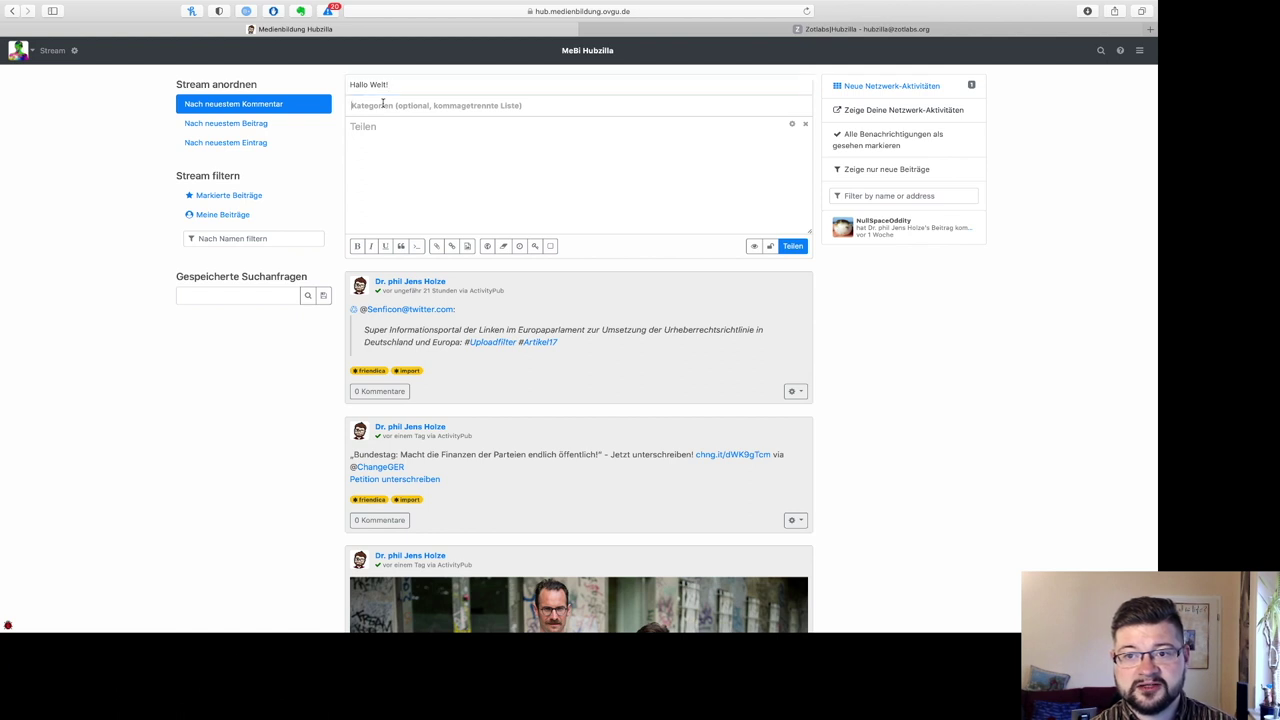
type("hallow")
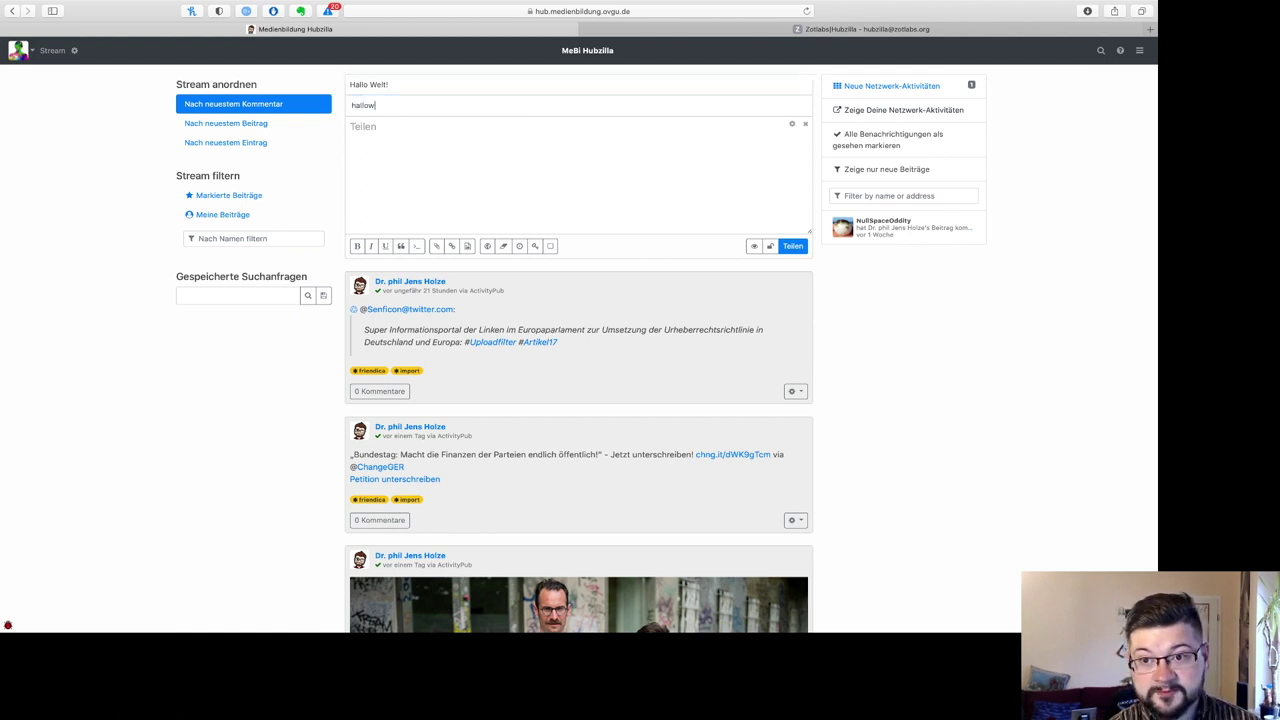
type("elt")
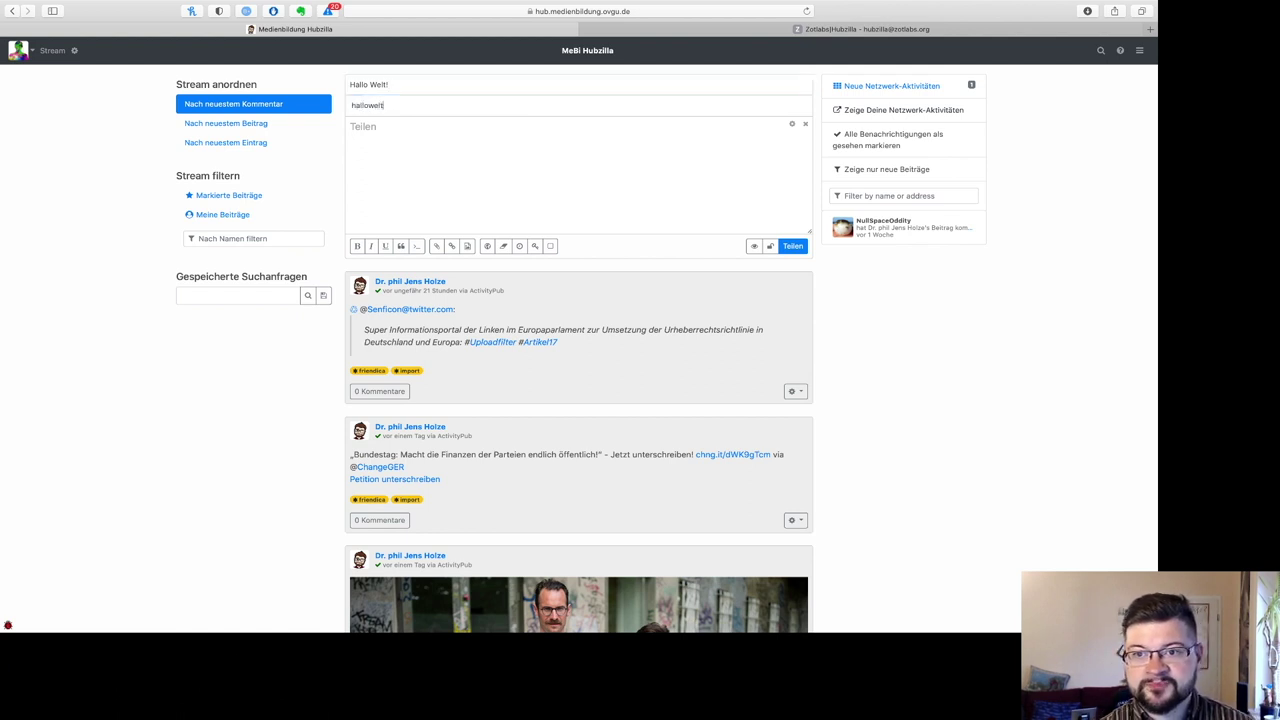
left_click(903, 195)
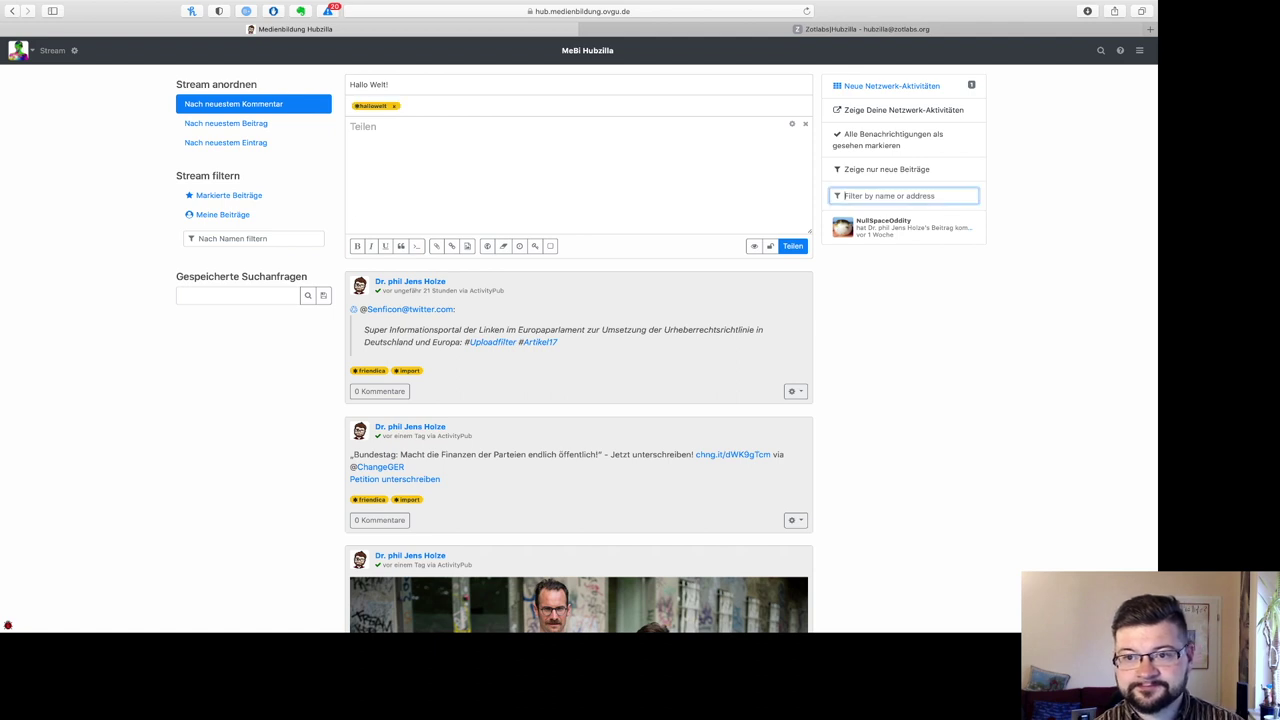
Step: Write the body 'Ich habe jetzt einen Kanal bei Hubzilla!', correcting the Hubzilla typo
left_click(391, 170)
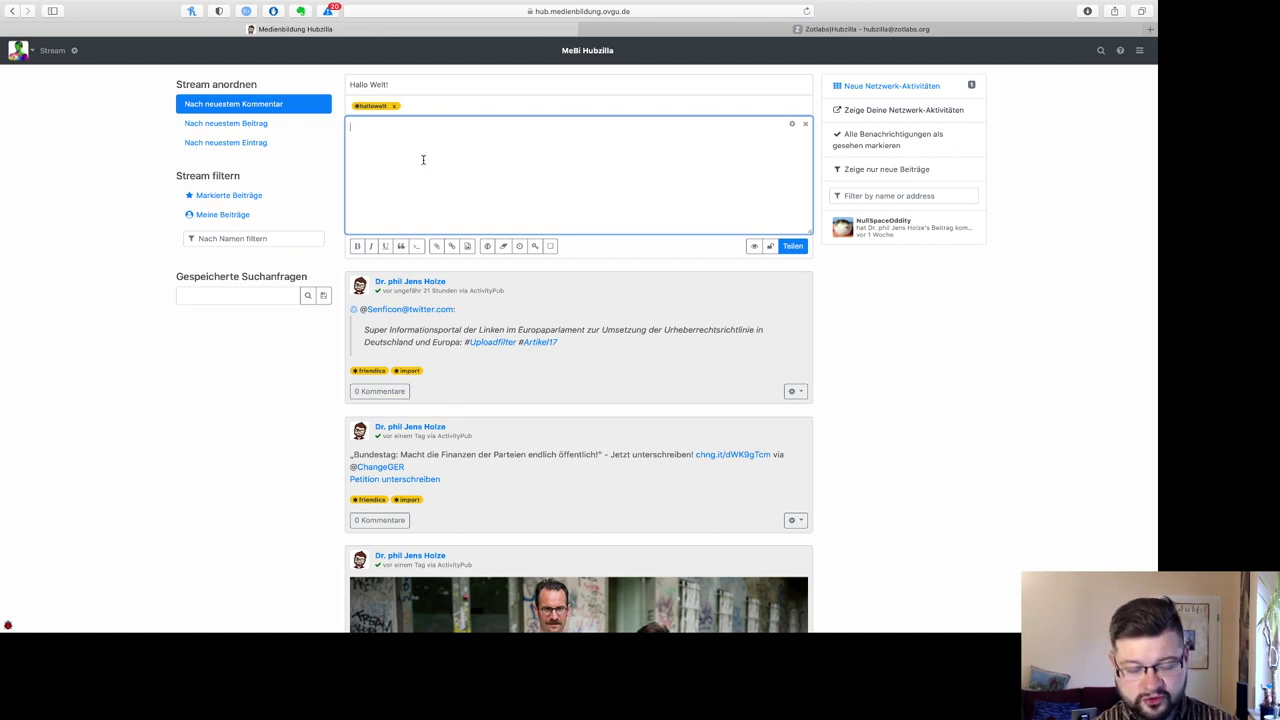
type("Ich habe")
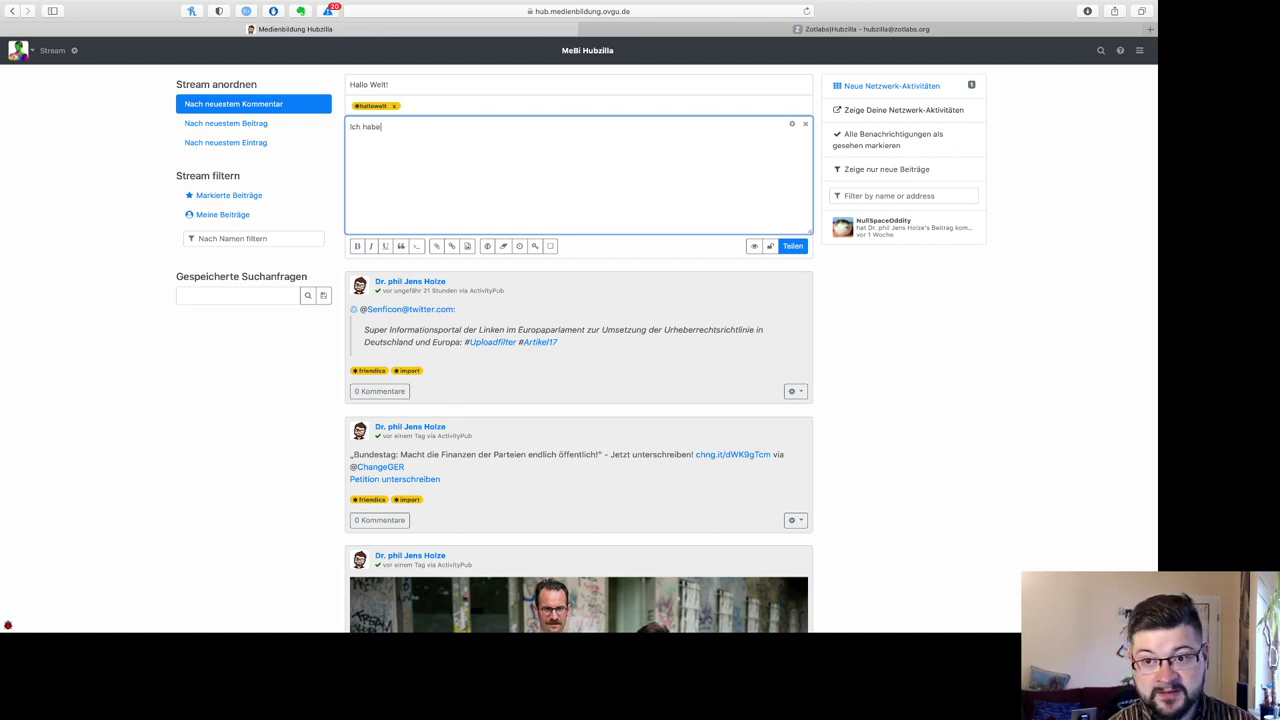
type(" jetzt")
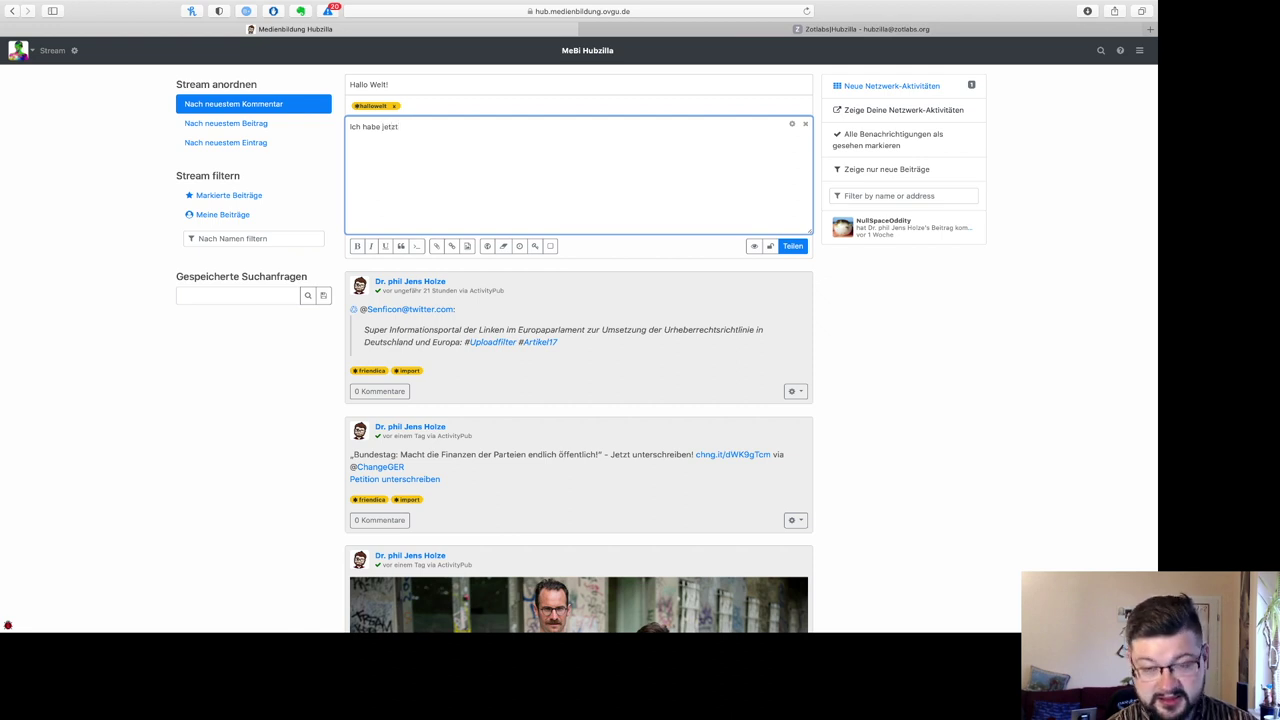
type(" einen Kanal ")
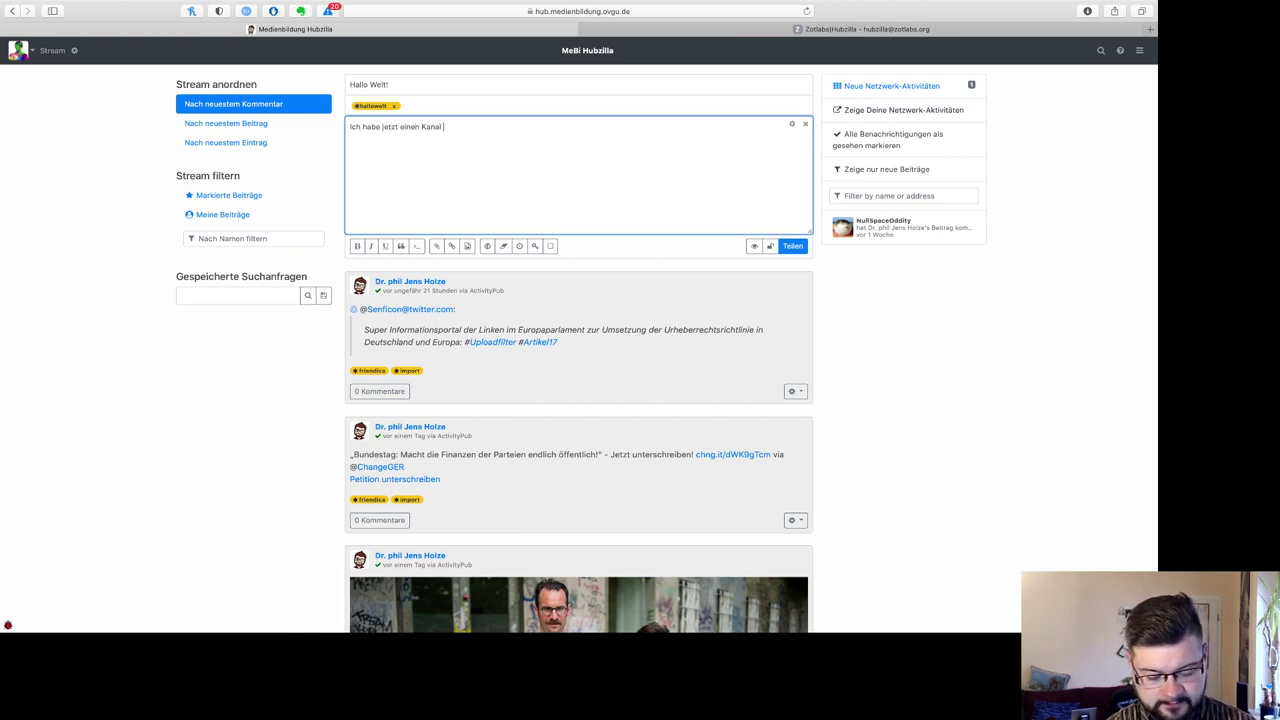
type("bei HUbz")
key("BackSpace")
key("BackSpace")
key("BackSpace")
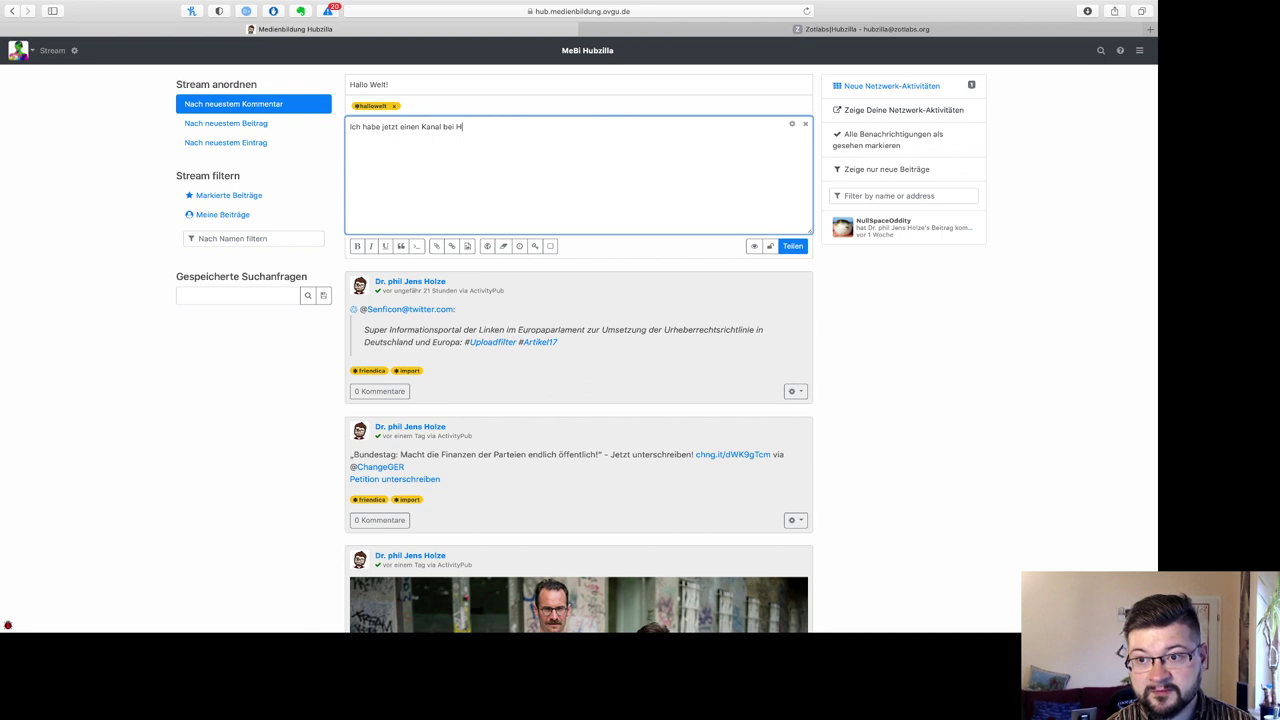
type("ubzilla! ")
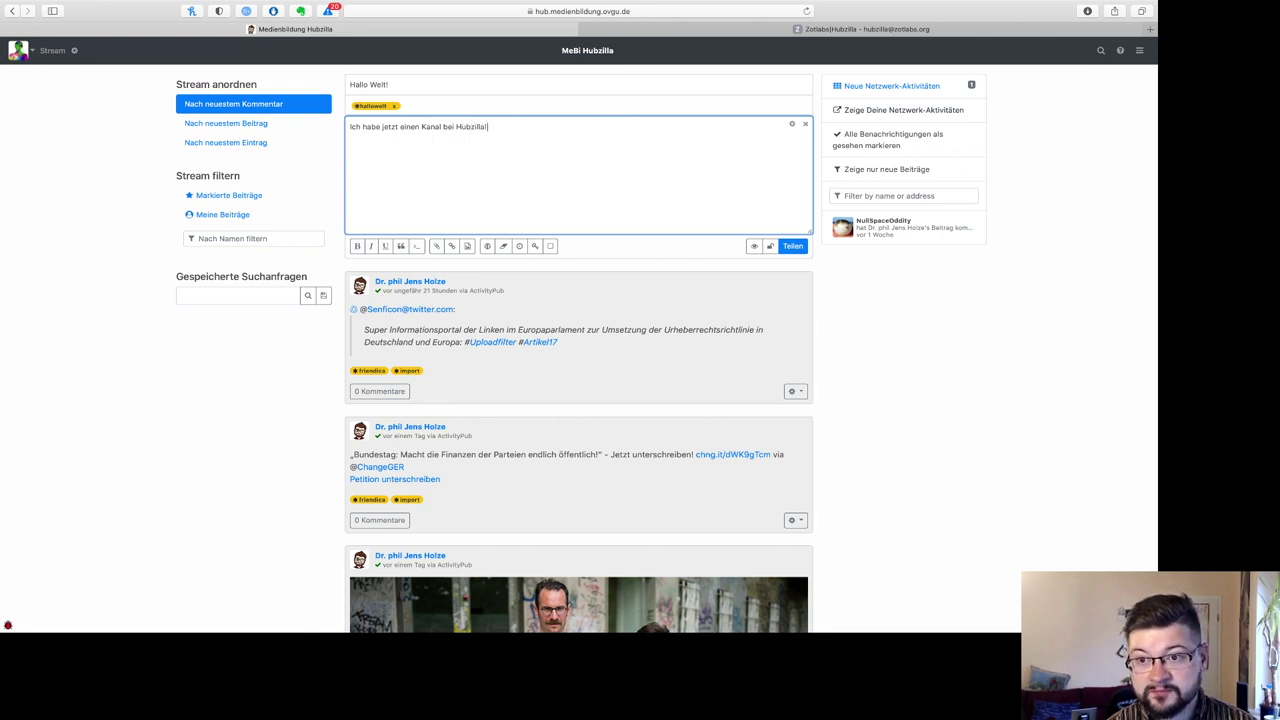
type(":smil")
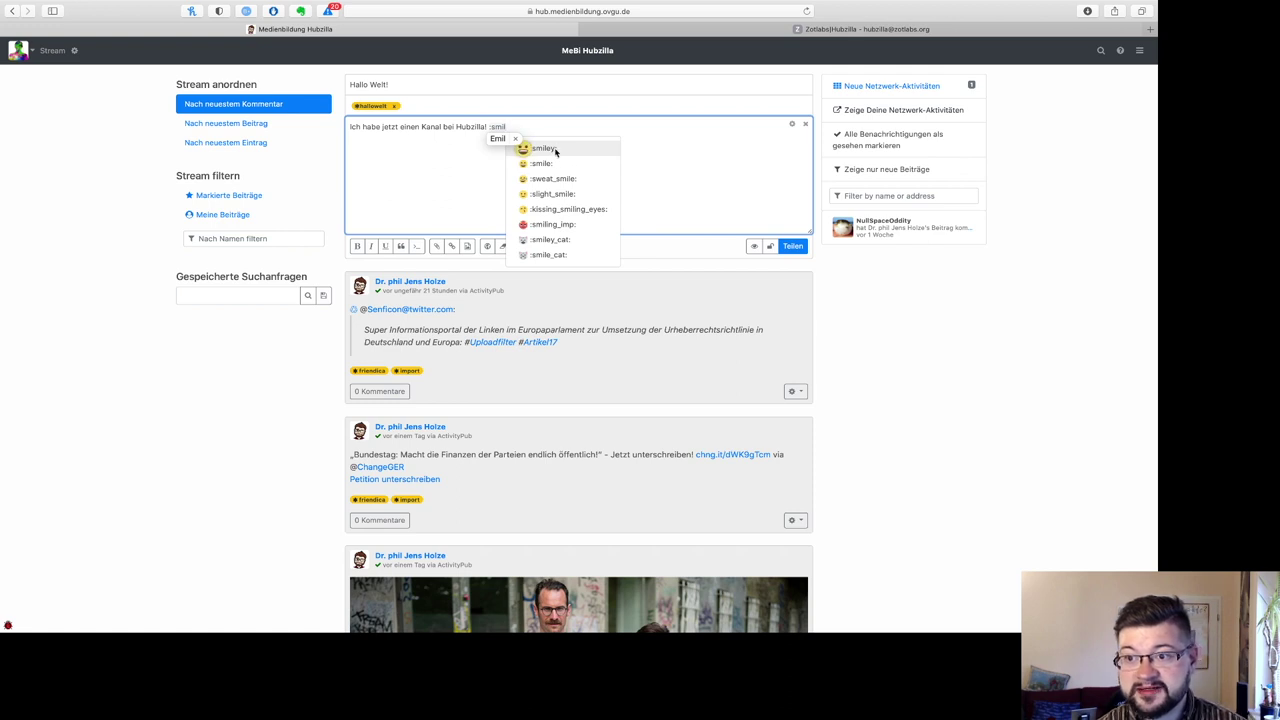
Step: Fix the garbled shortcode and insert the :smiley: emoji via ':smi' autocomplete
key("BackSpace")
key("BackSpace")
key("BackSpace")
key("BackSpace")
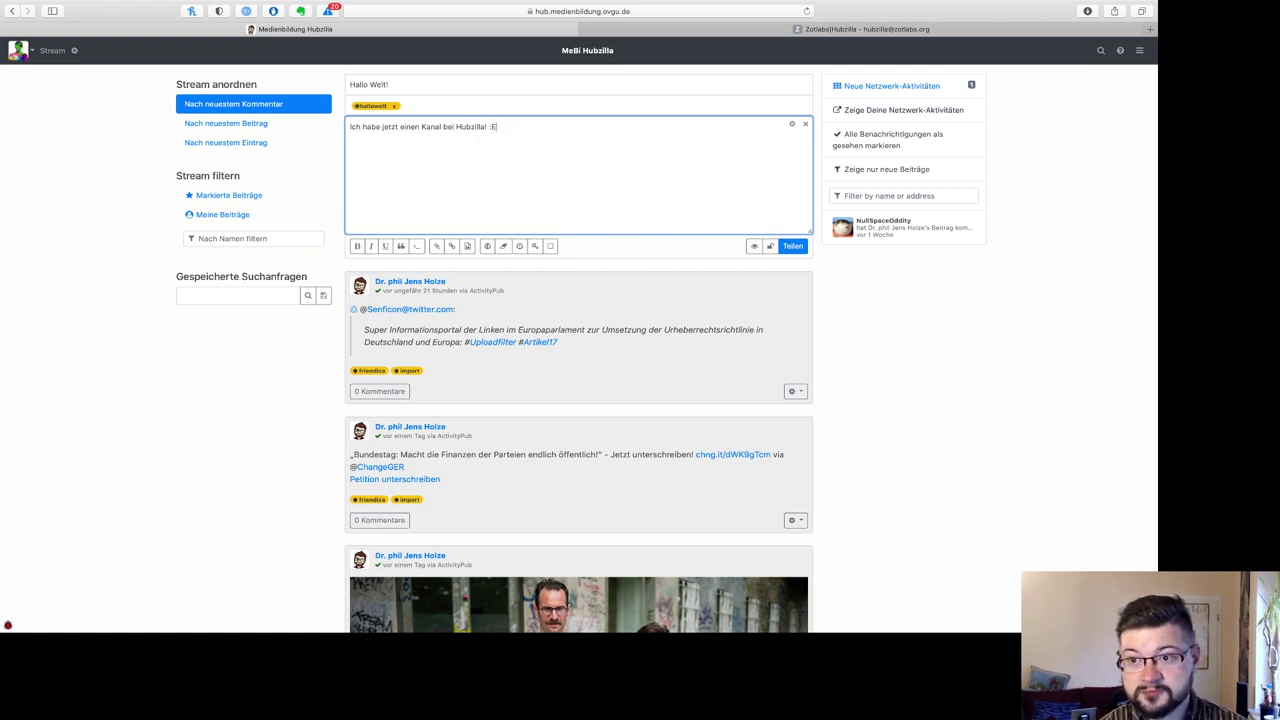
type("smi")
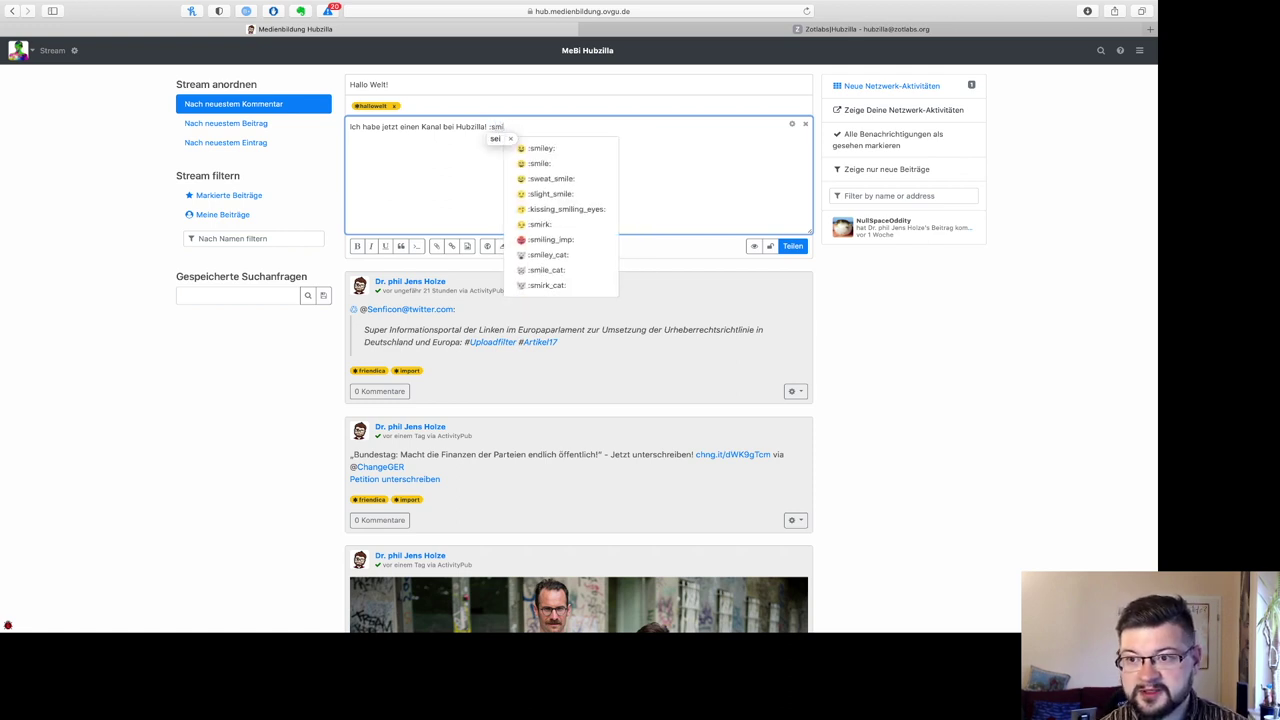
left_click(558, 150)
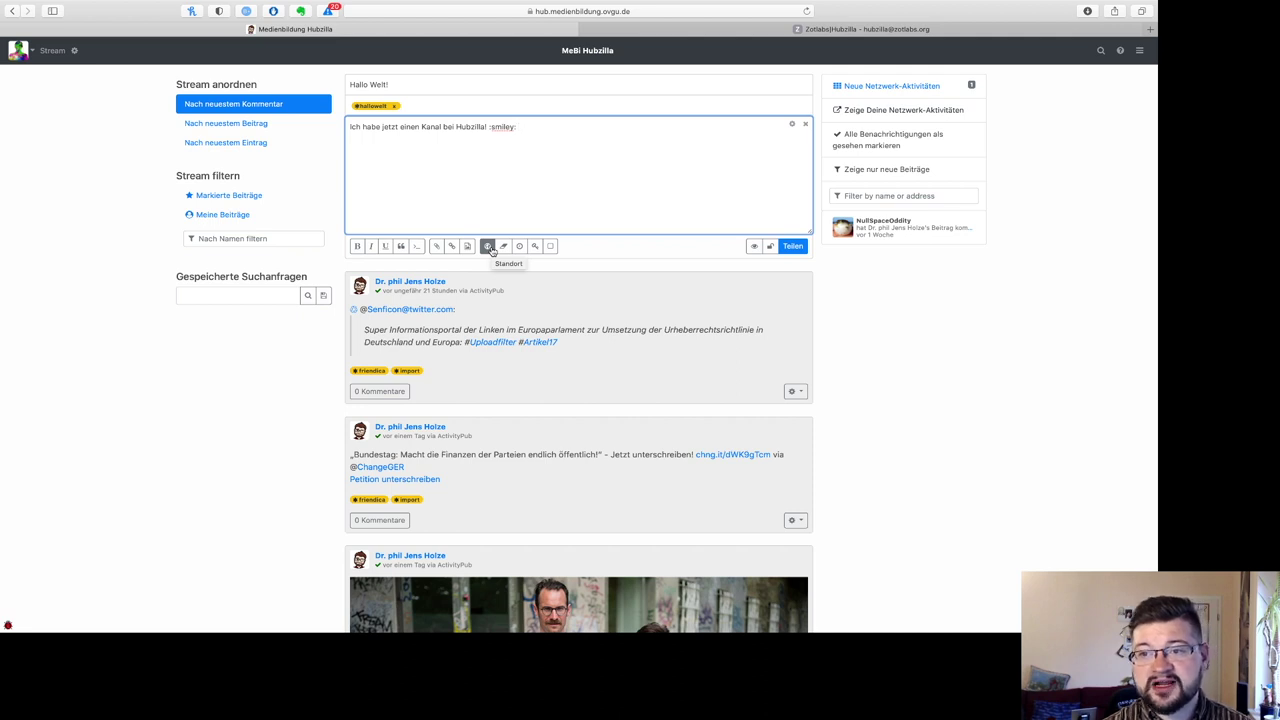
left_click(488, 246)
type("Magdebu")
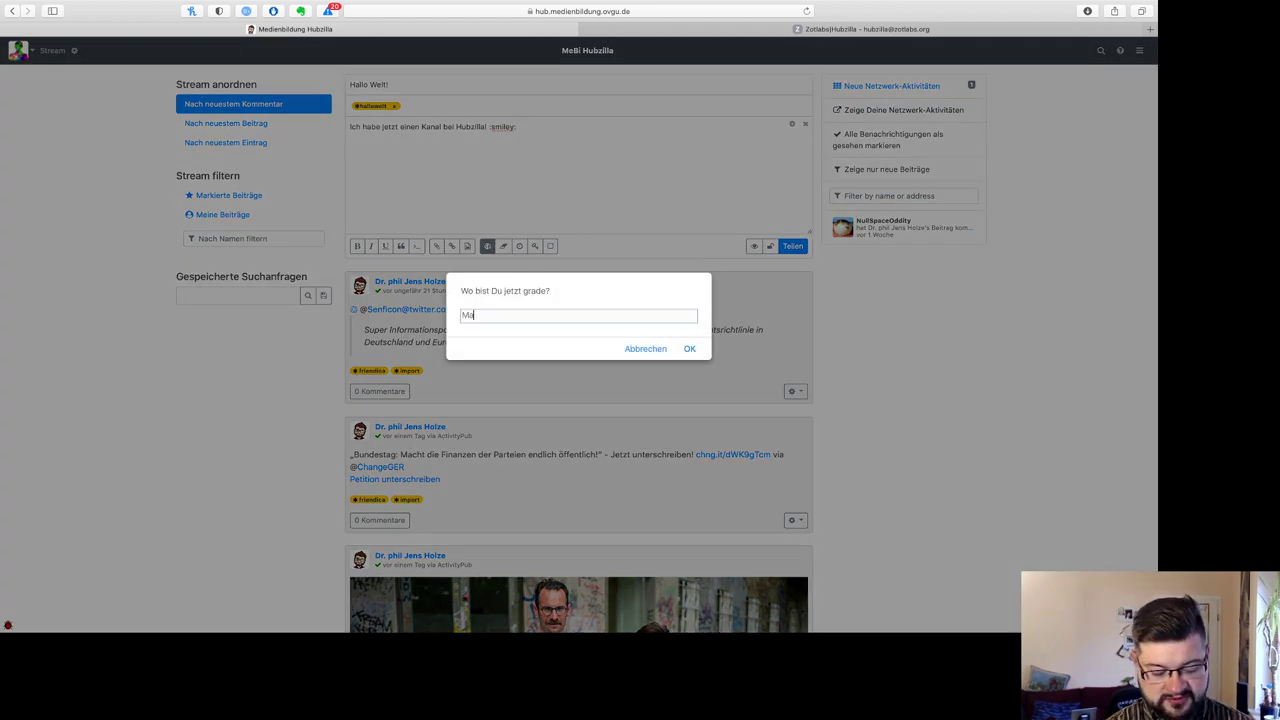
key("BackSpace")
key("BackSpace")
type("burg")
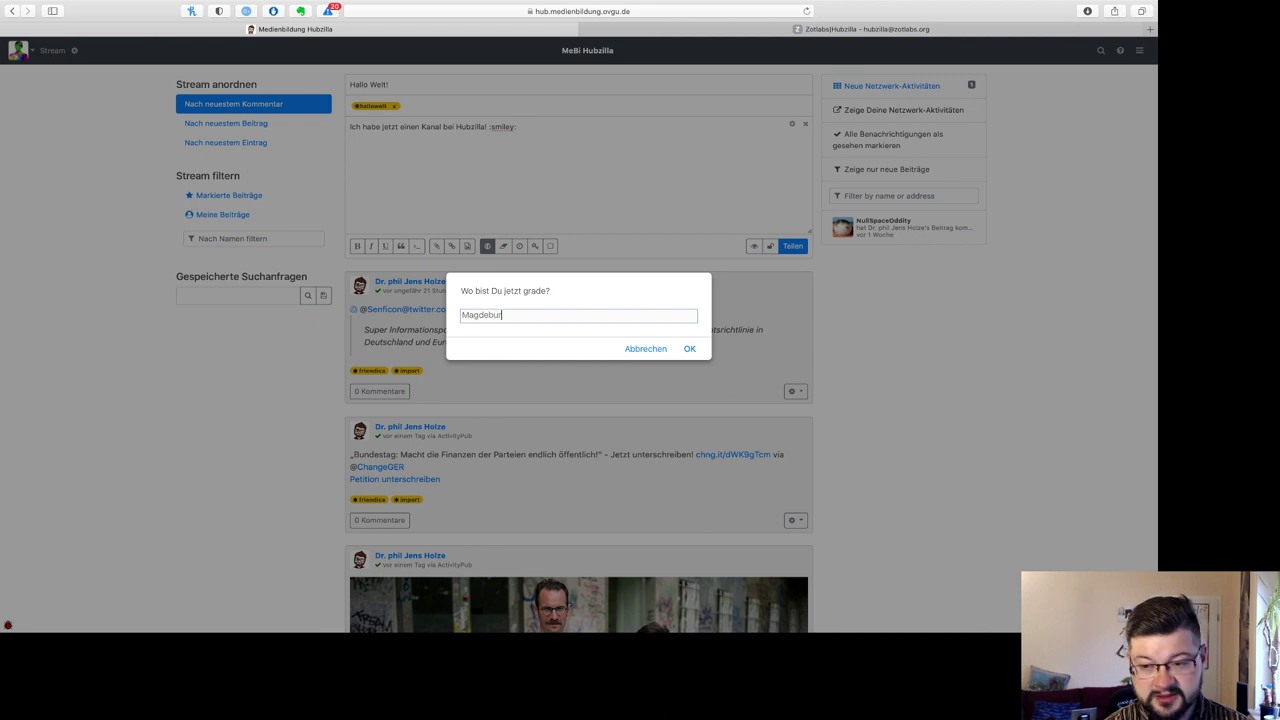
left_click(689, 350)
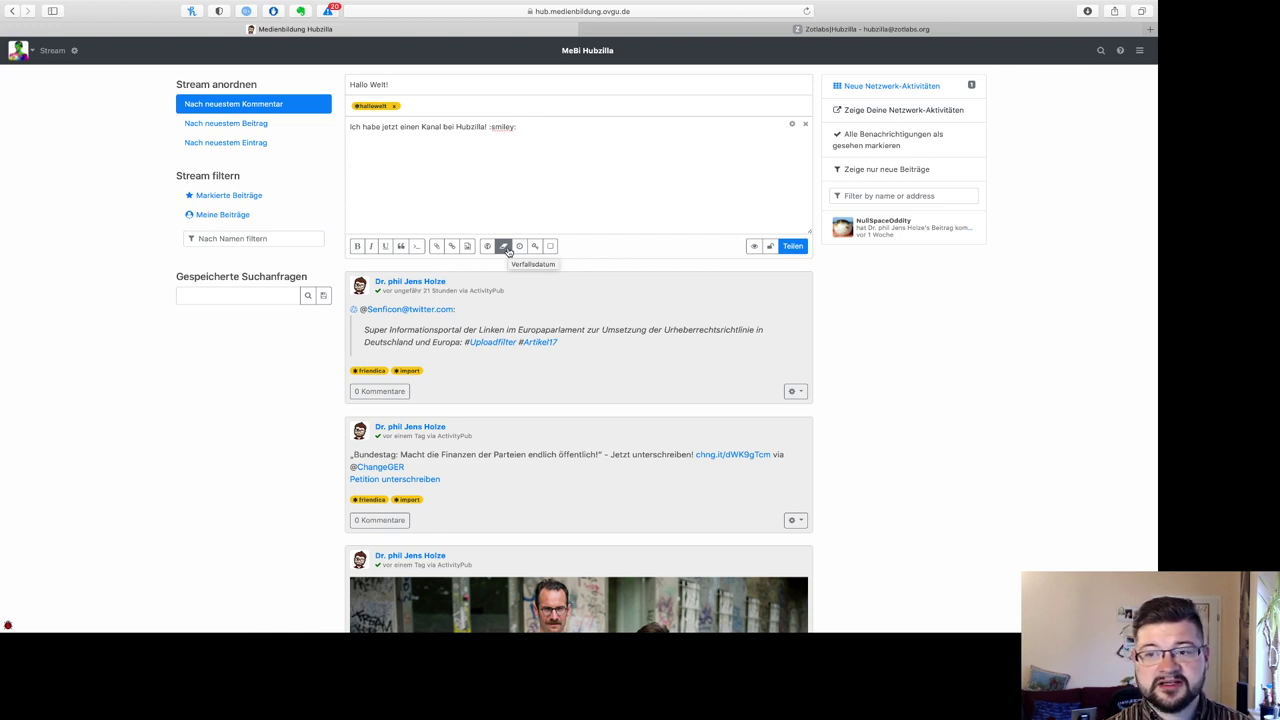
left_click(504, 246)
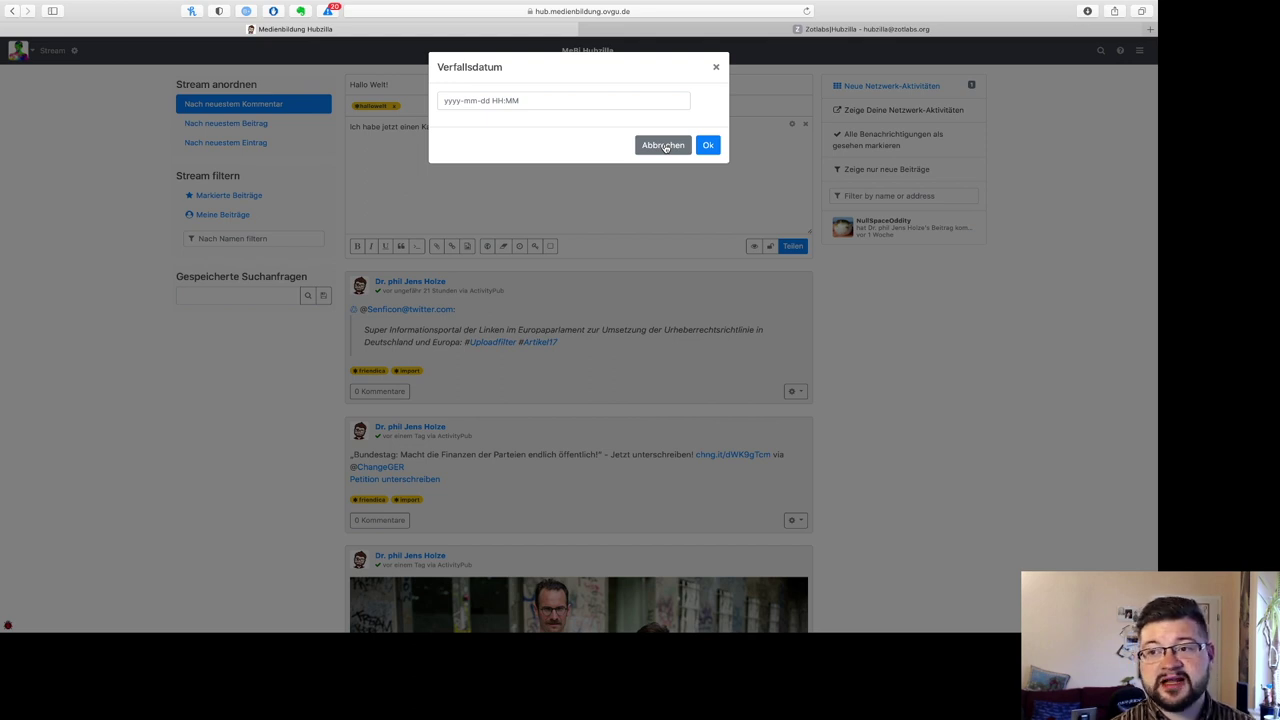
left_click(663, 145)
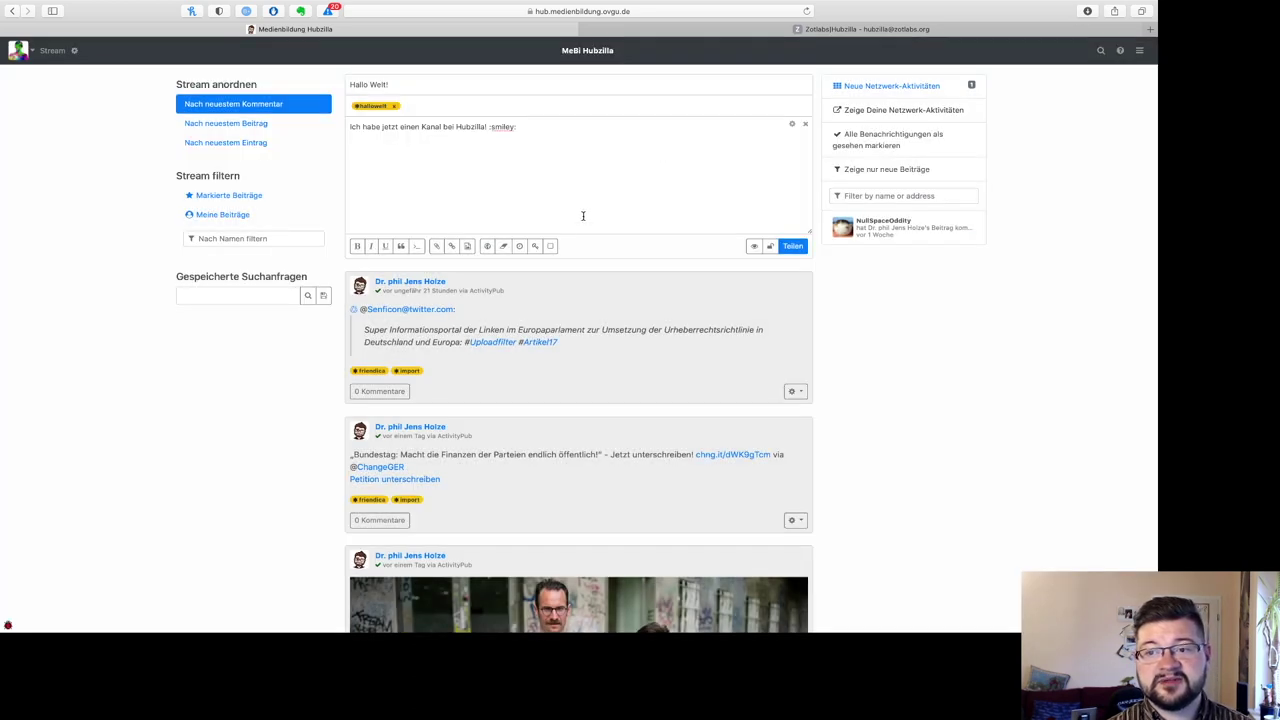
left_click(519, 247)
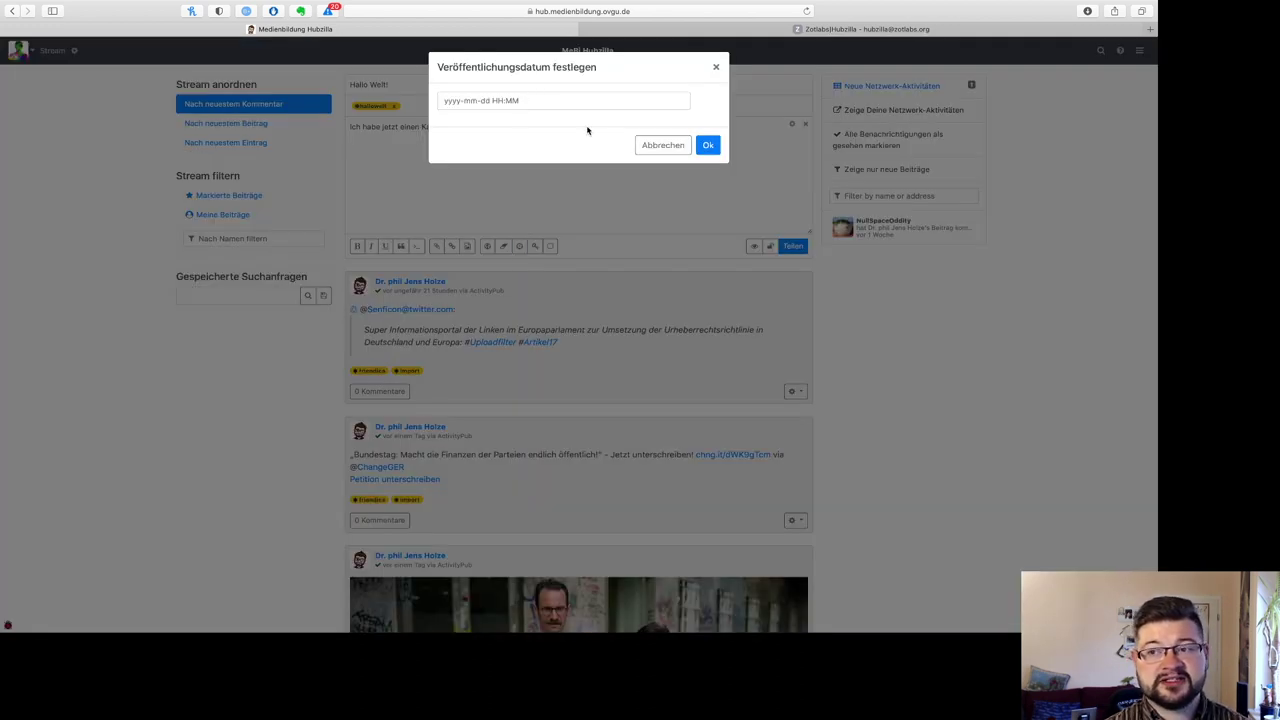
left_click(665, 148)
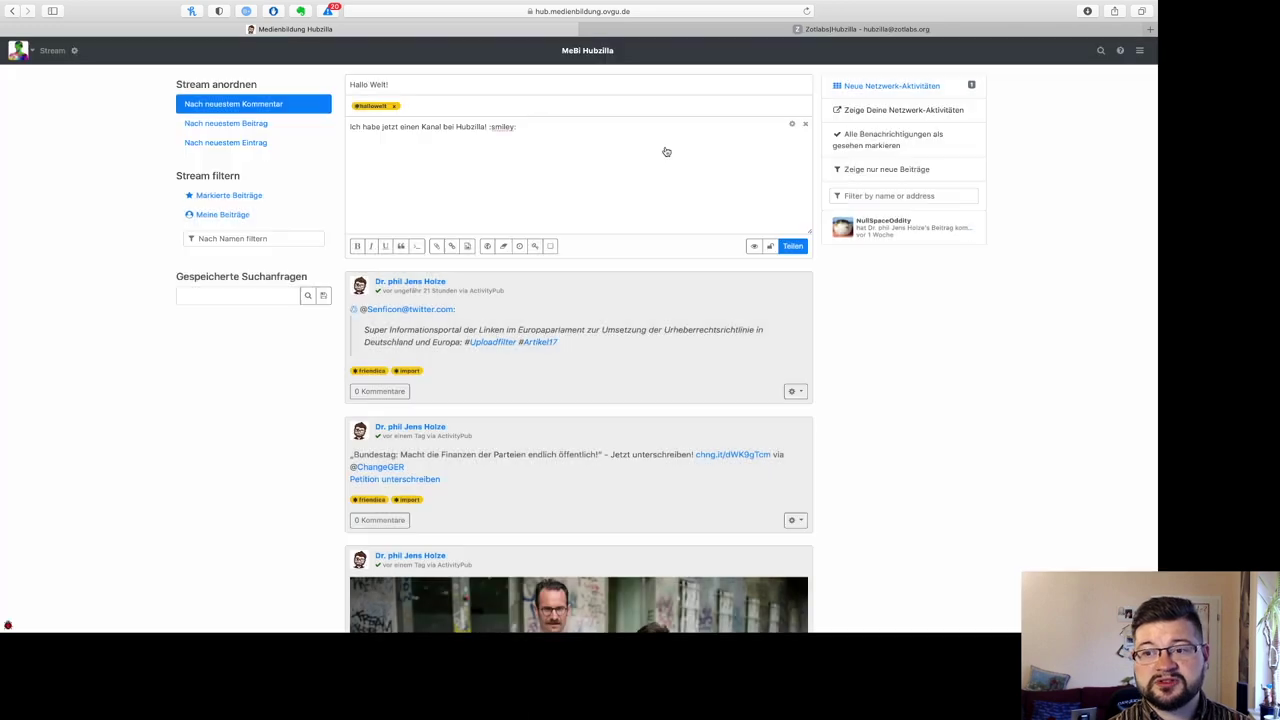
left_click(537, 247)
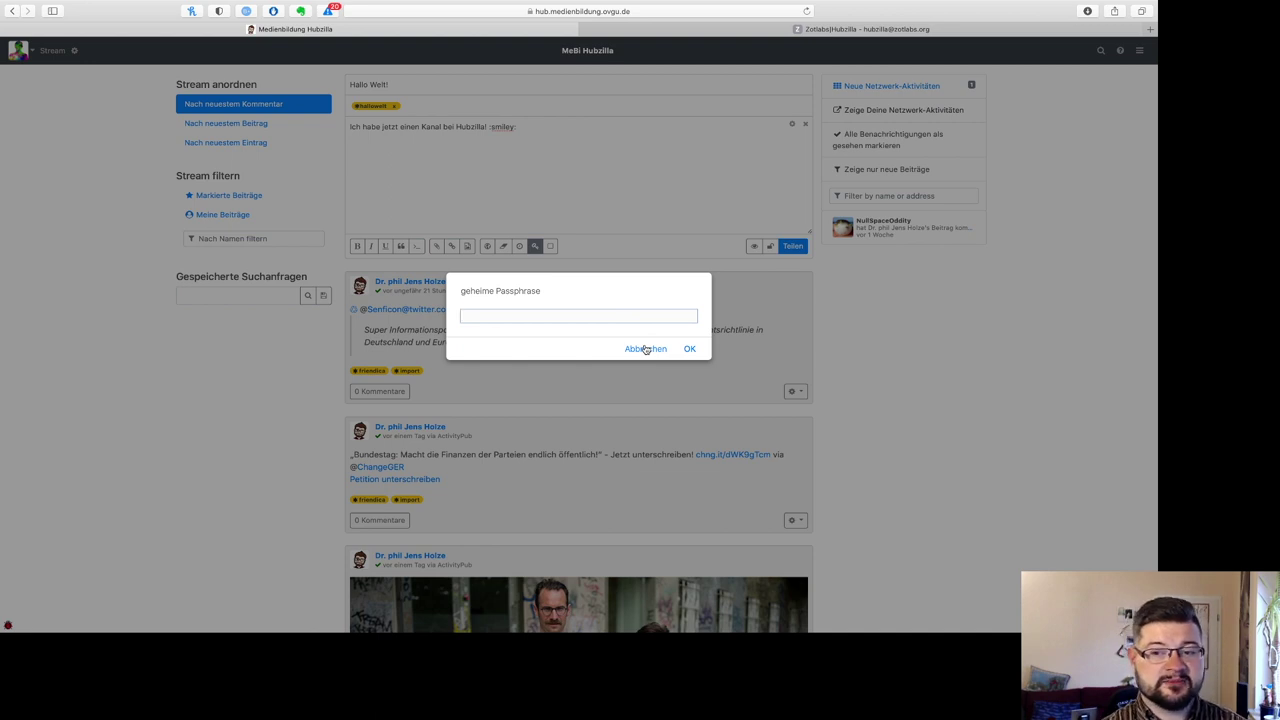
left_click(645, 349)
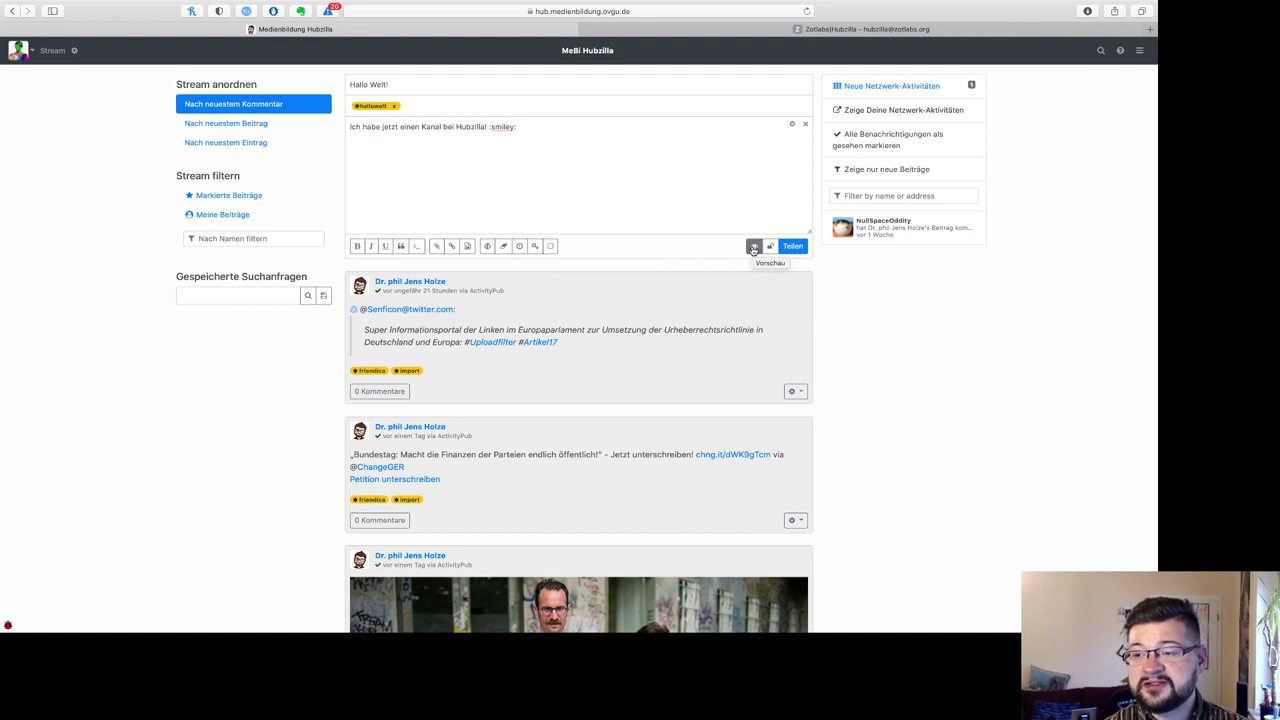
Step: Preview the Hallo Welt! post, keep its visibility Öffentlich, and publish it with Teilen
left_click(754, 247)
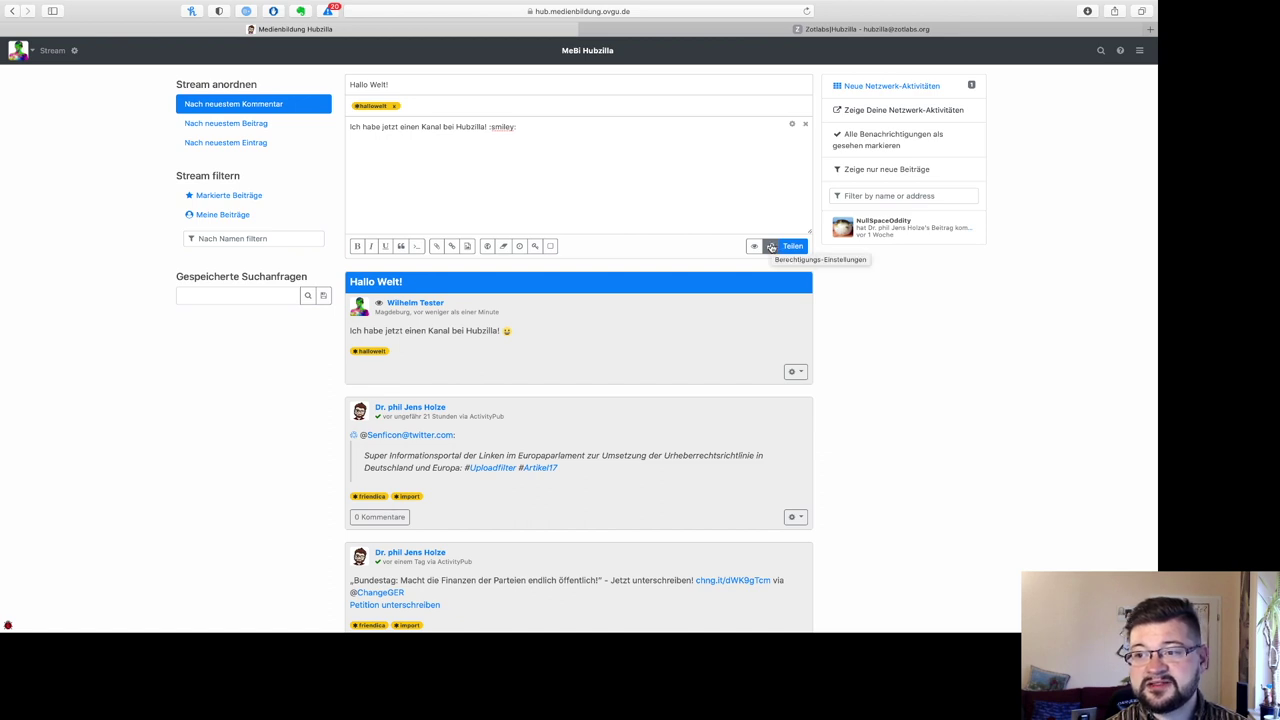
left_click(771, 247)
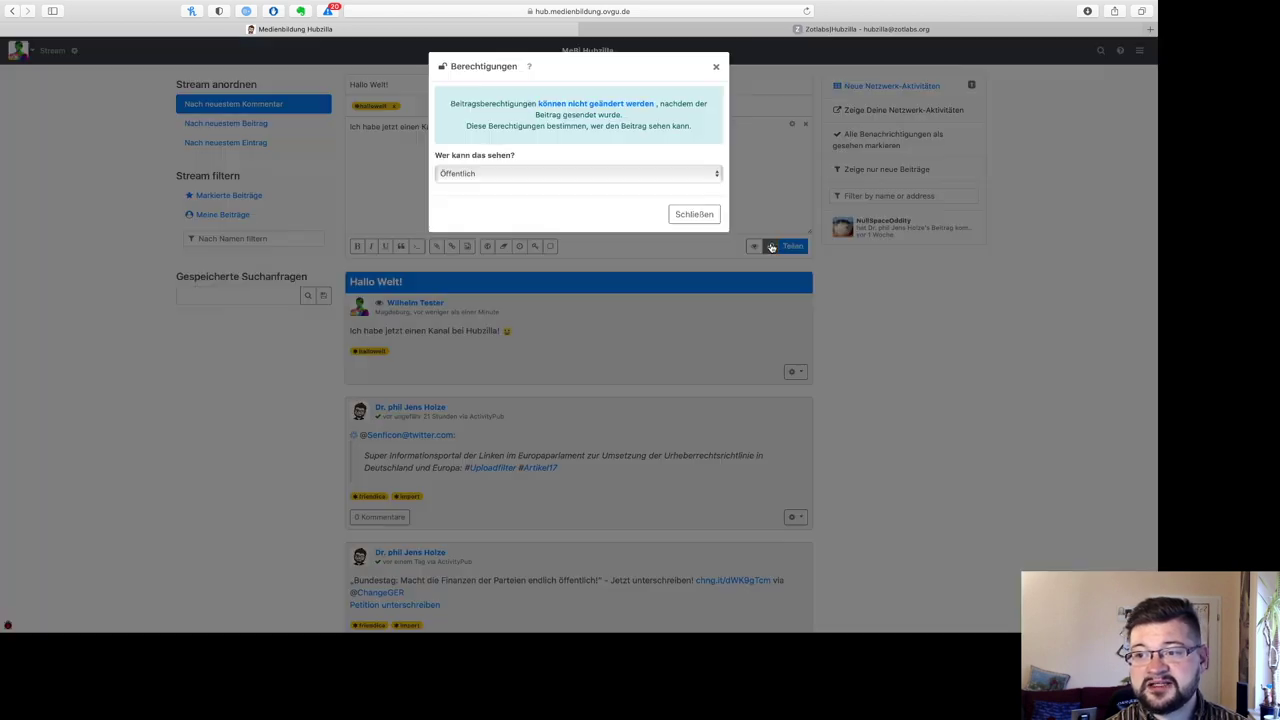
left_click(614, 177)
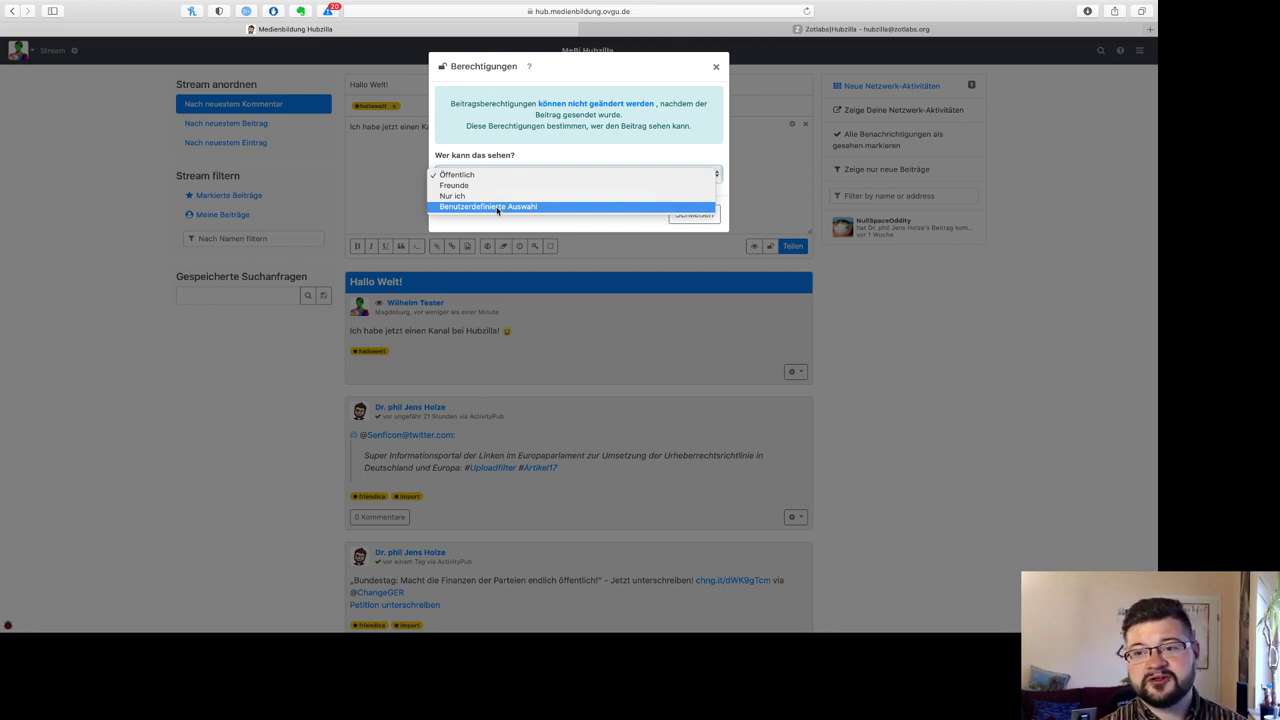
left_click(491, 224)
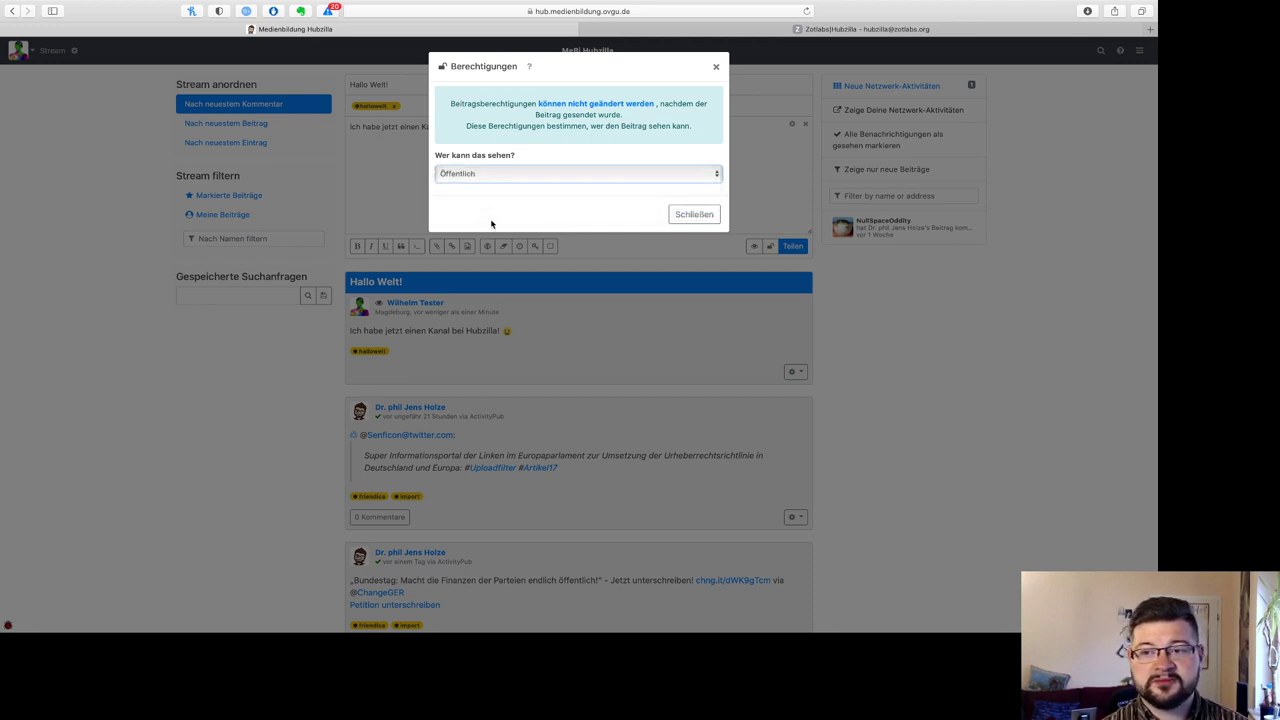
left_click(686, 216)
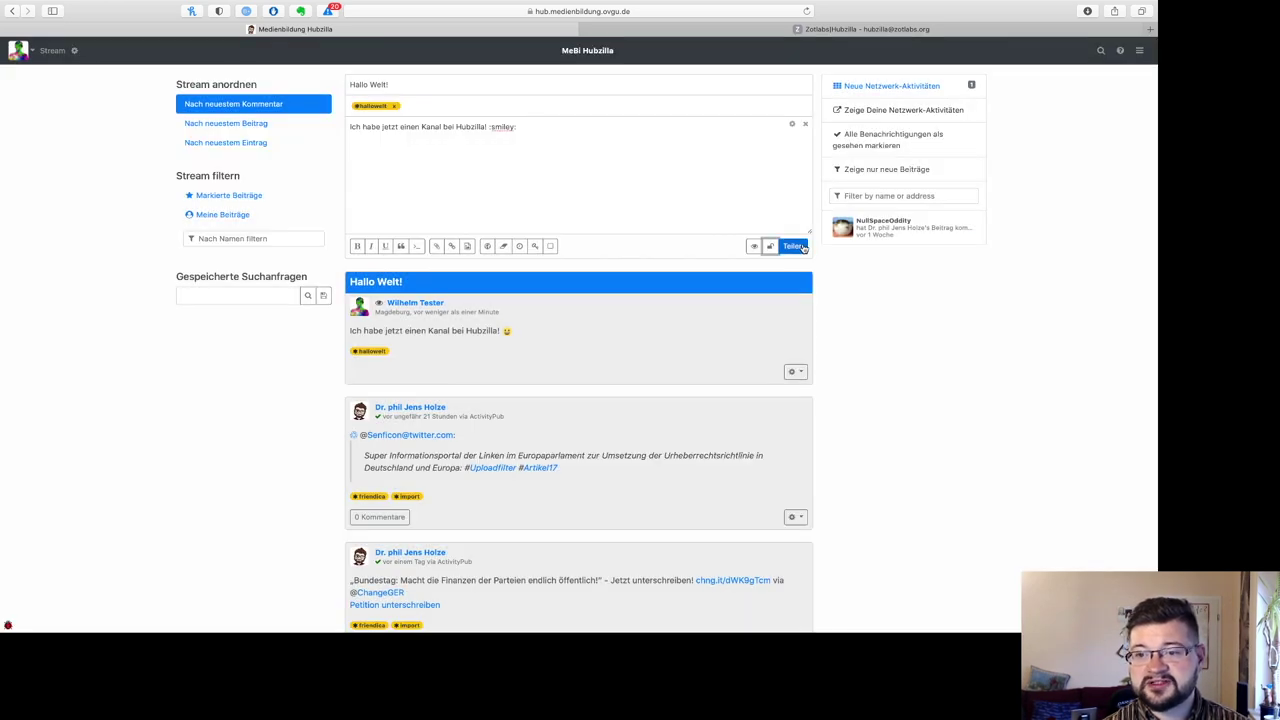
left_click(793, 246)
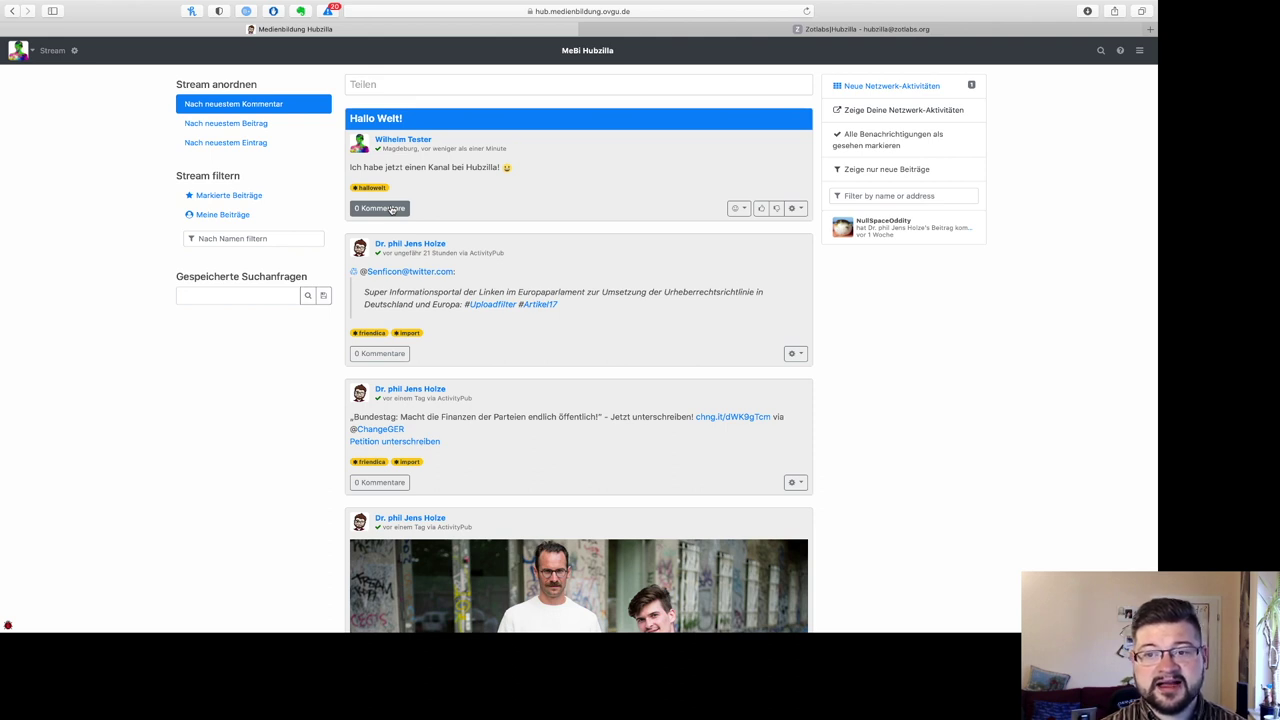
Step: Open the Hallo Welt! post via '0 Kommentare' and glance at its reactions and actions menus
left_click(391, 208)
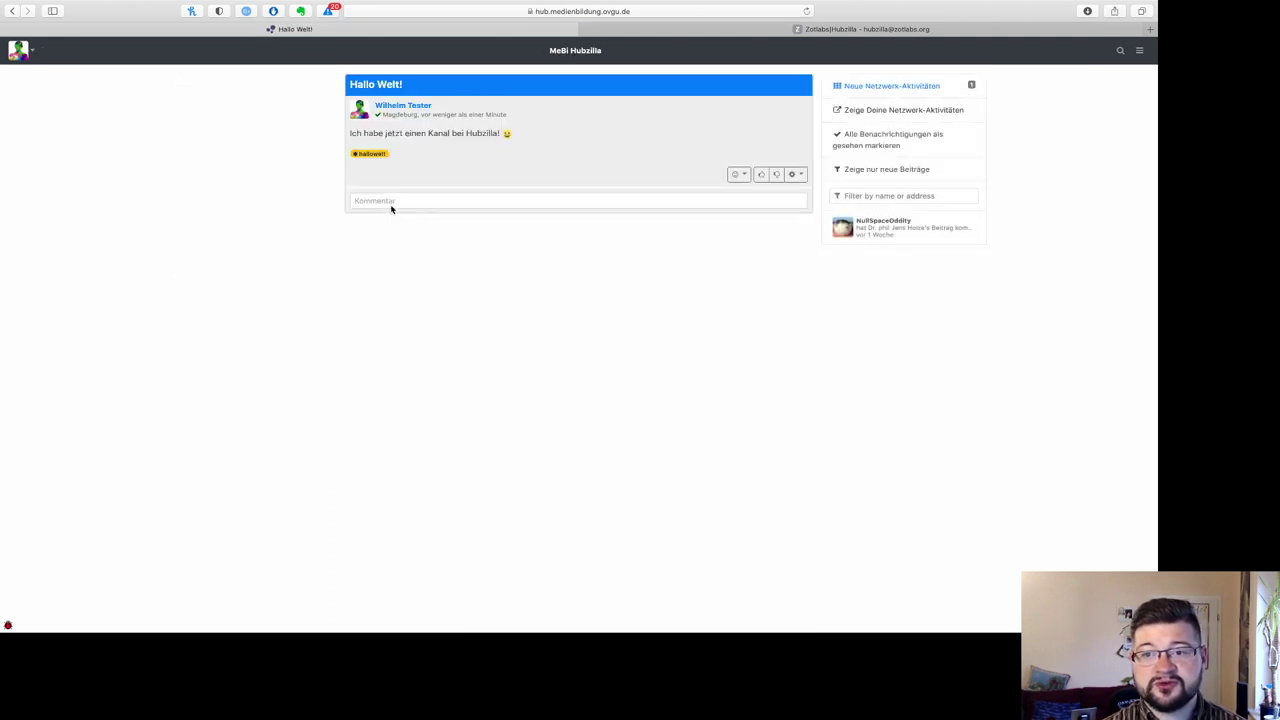
left_click(403, 201)
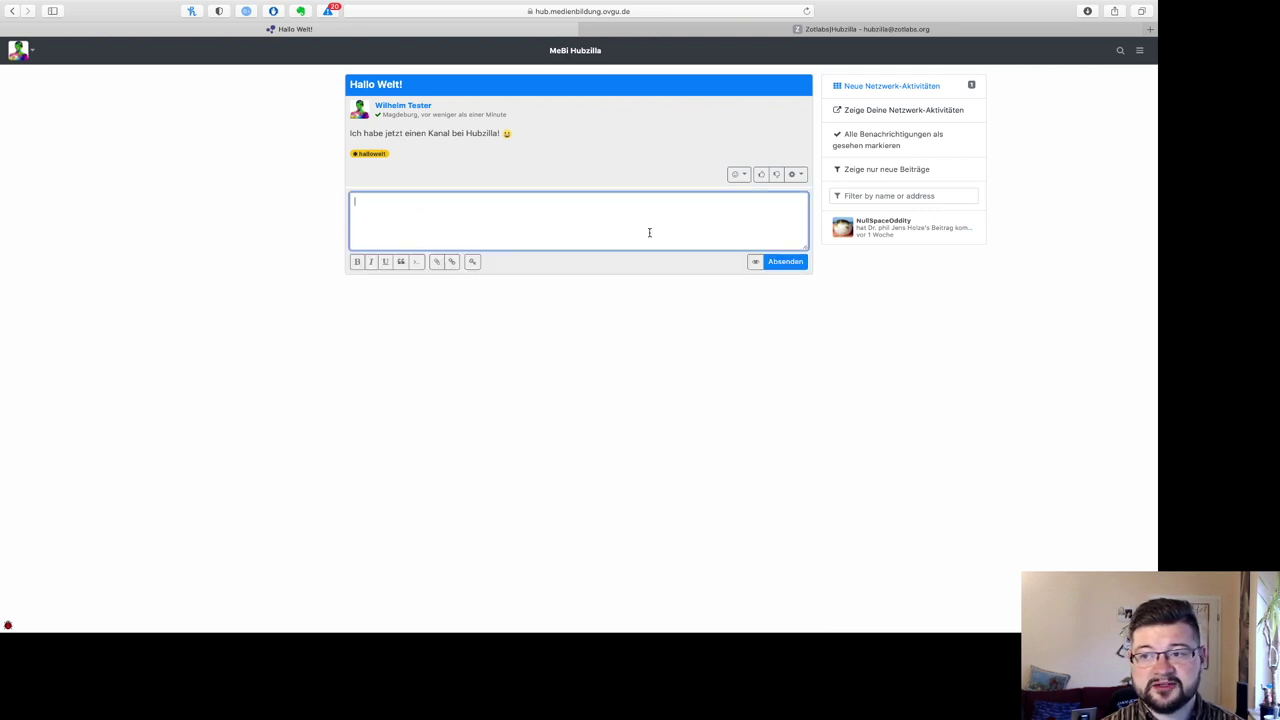
left_click(742, 175)
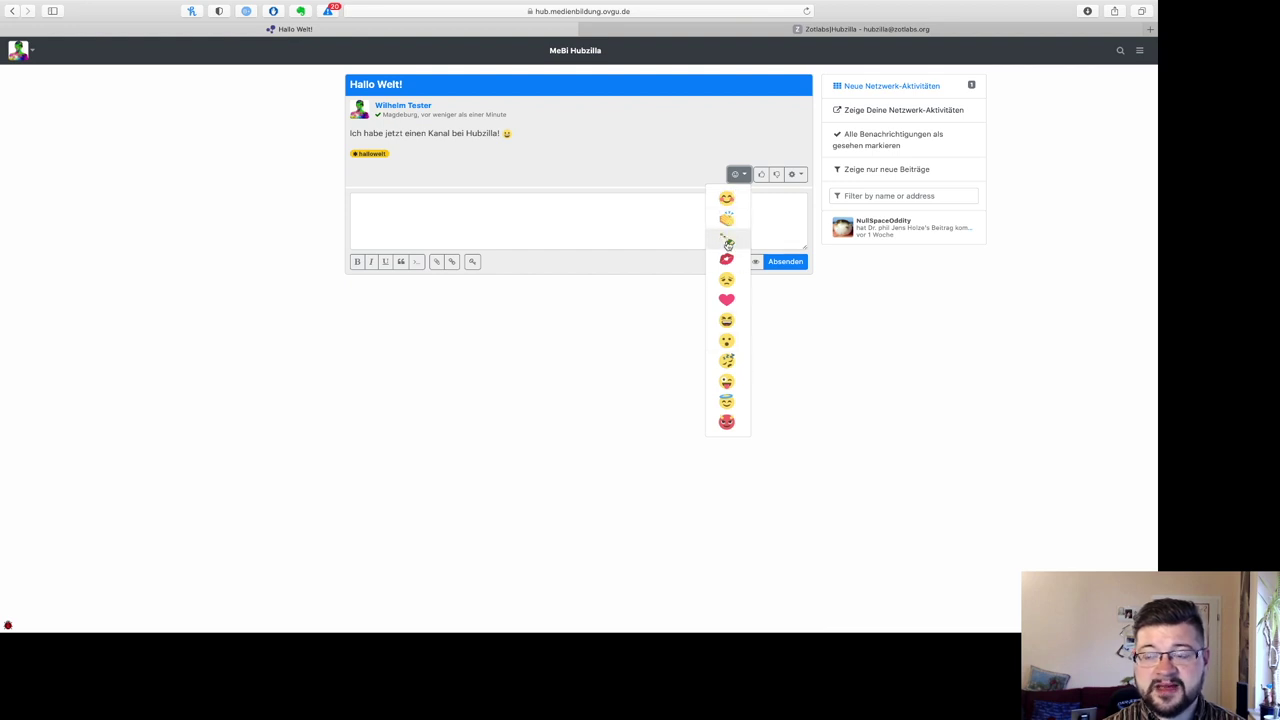
left_click(678, 356)
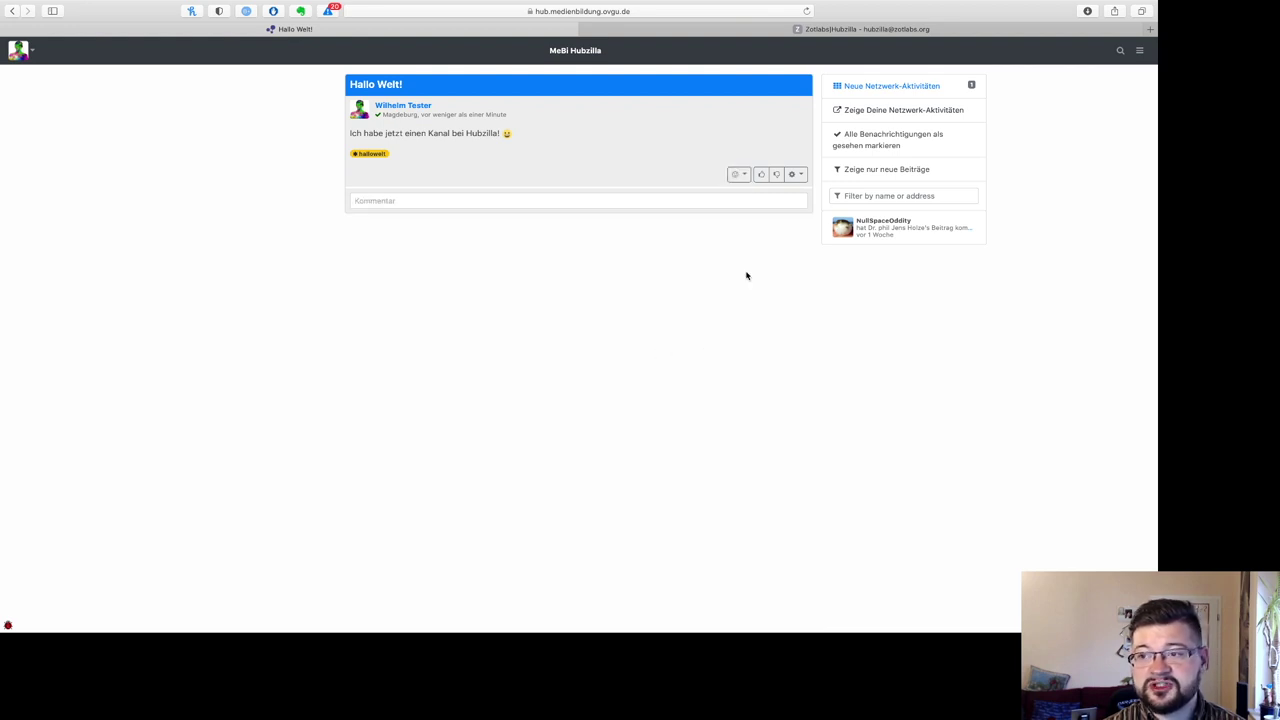
left_click(795, 174)
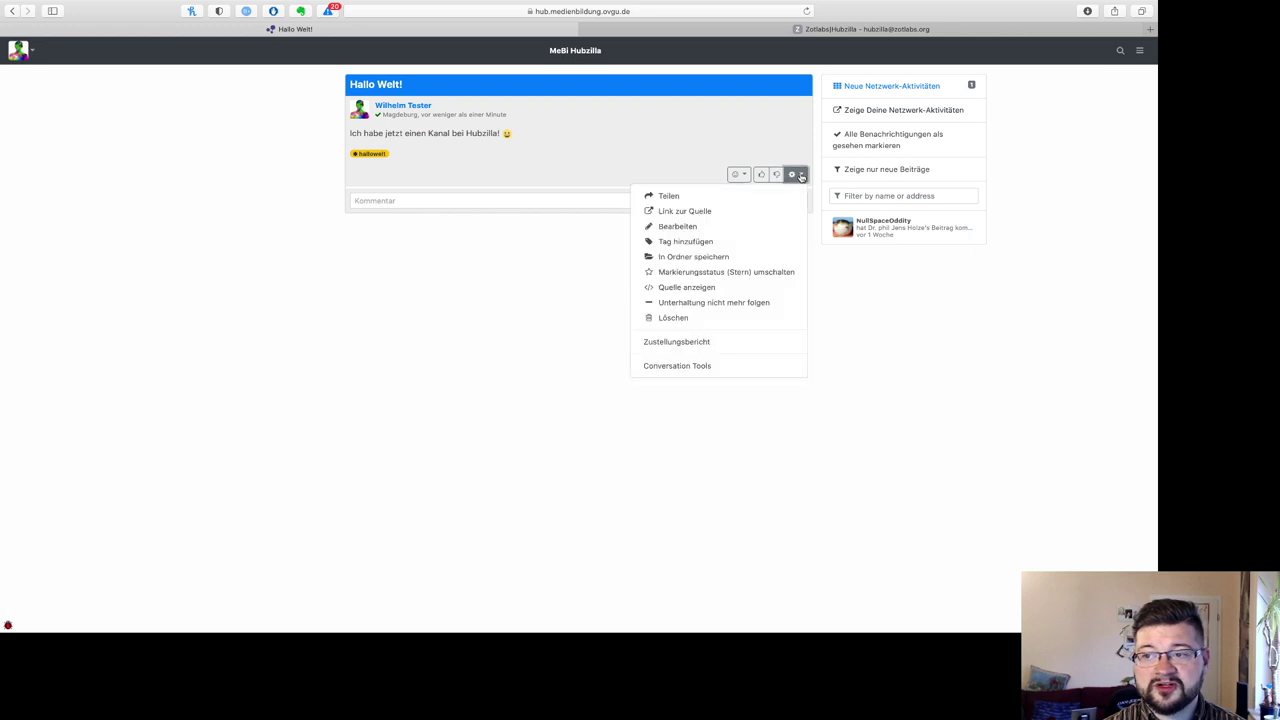
left_click(575, 311)
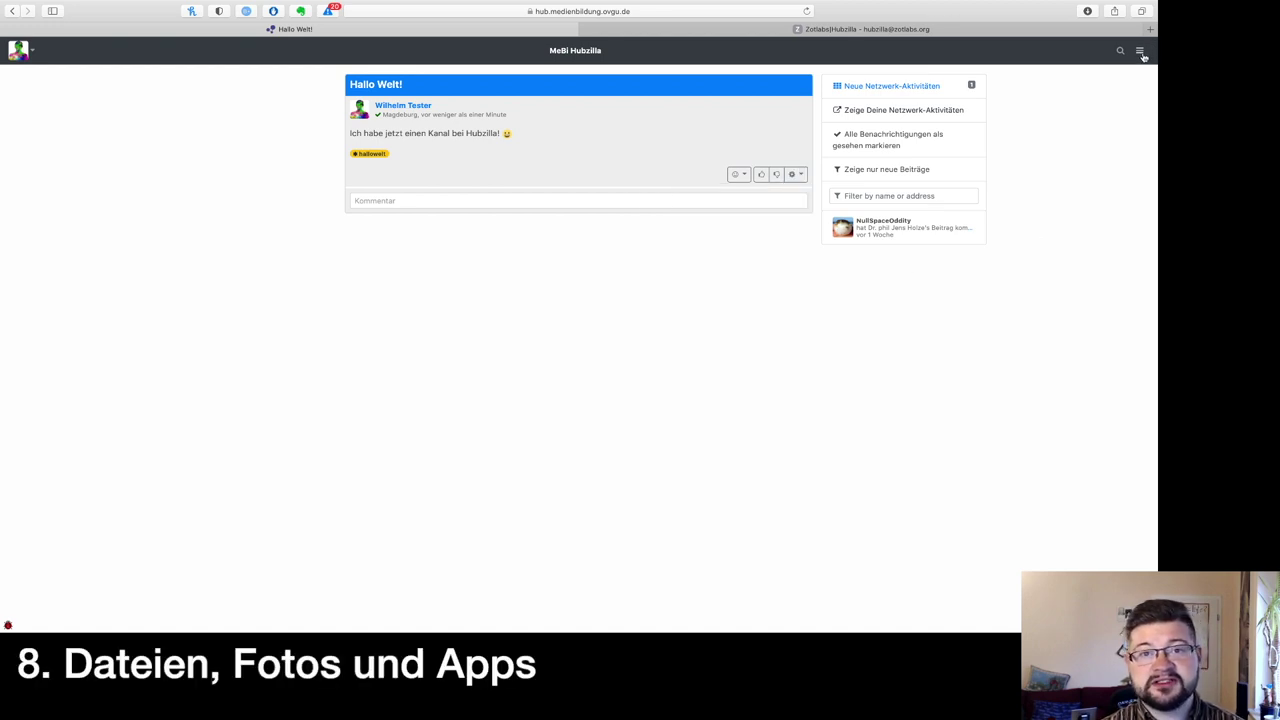
Step: Browse the channel's Dateien and Fotos, then open the Kalender on Oktober 2020
left_click(1140, 51)
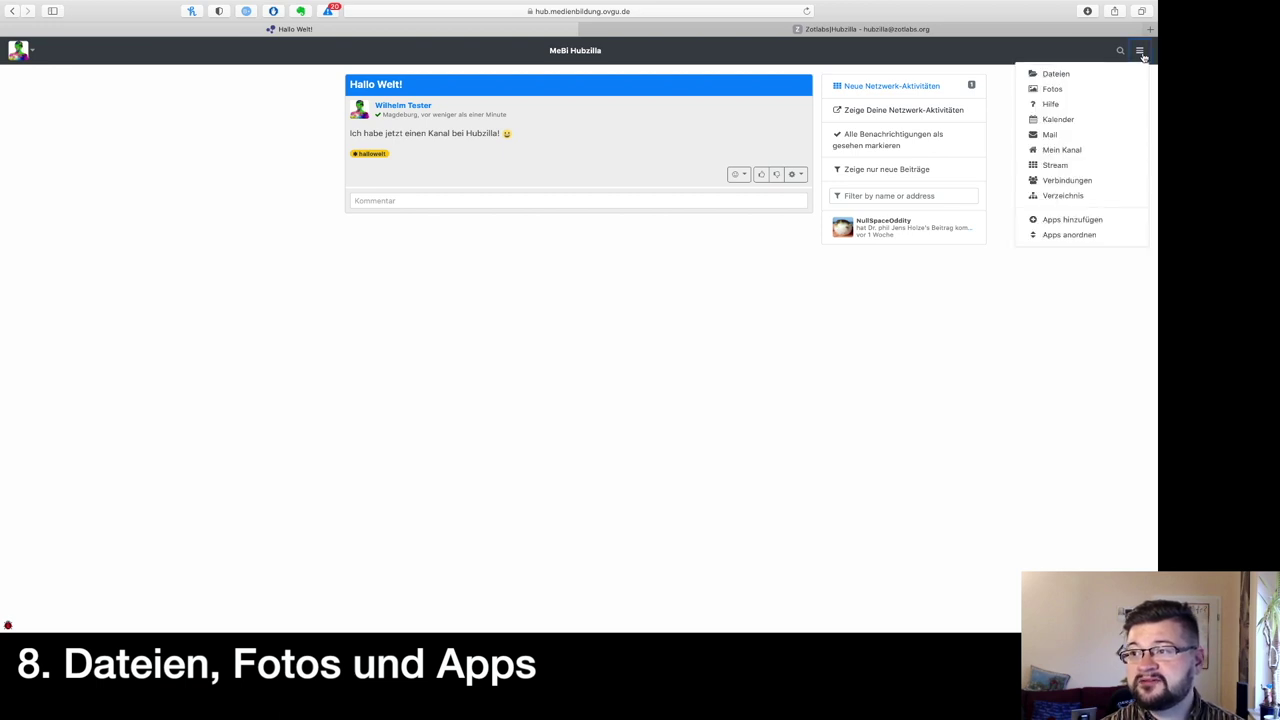
left_click(1082, 76)
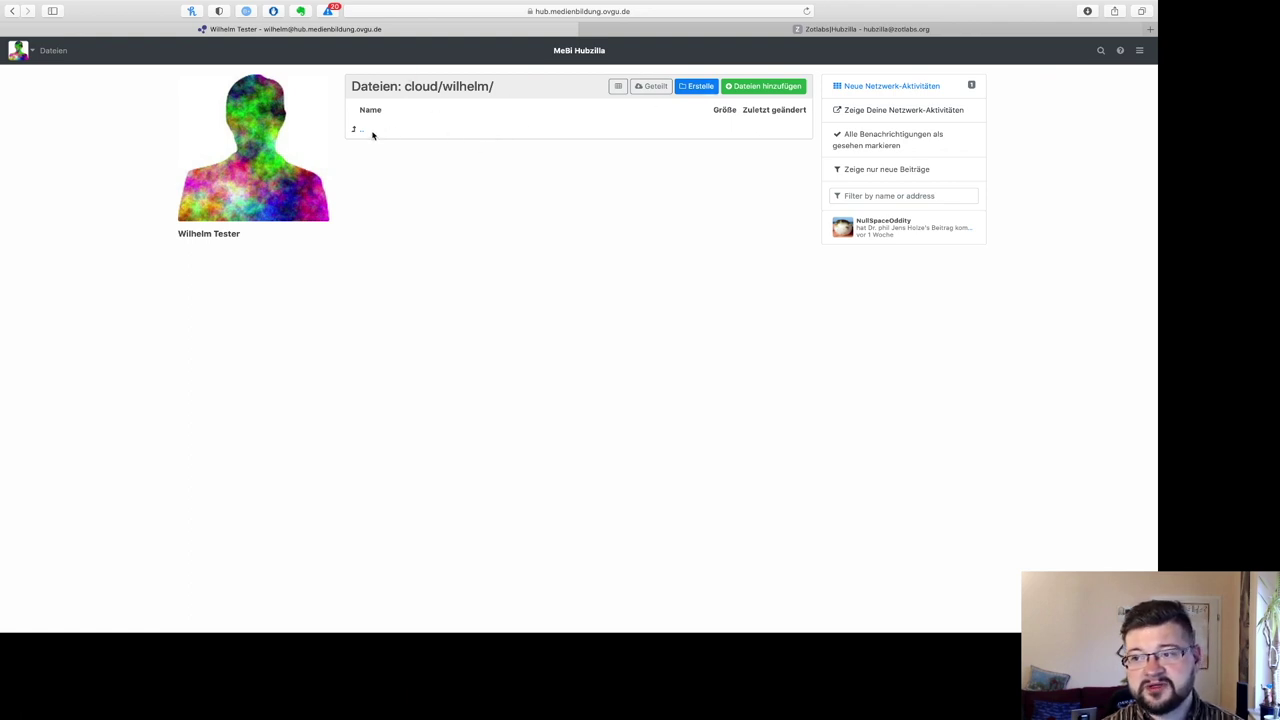
left_click(1139, 51)
left_click(1064, 89)
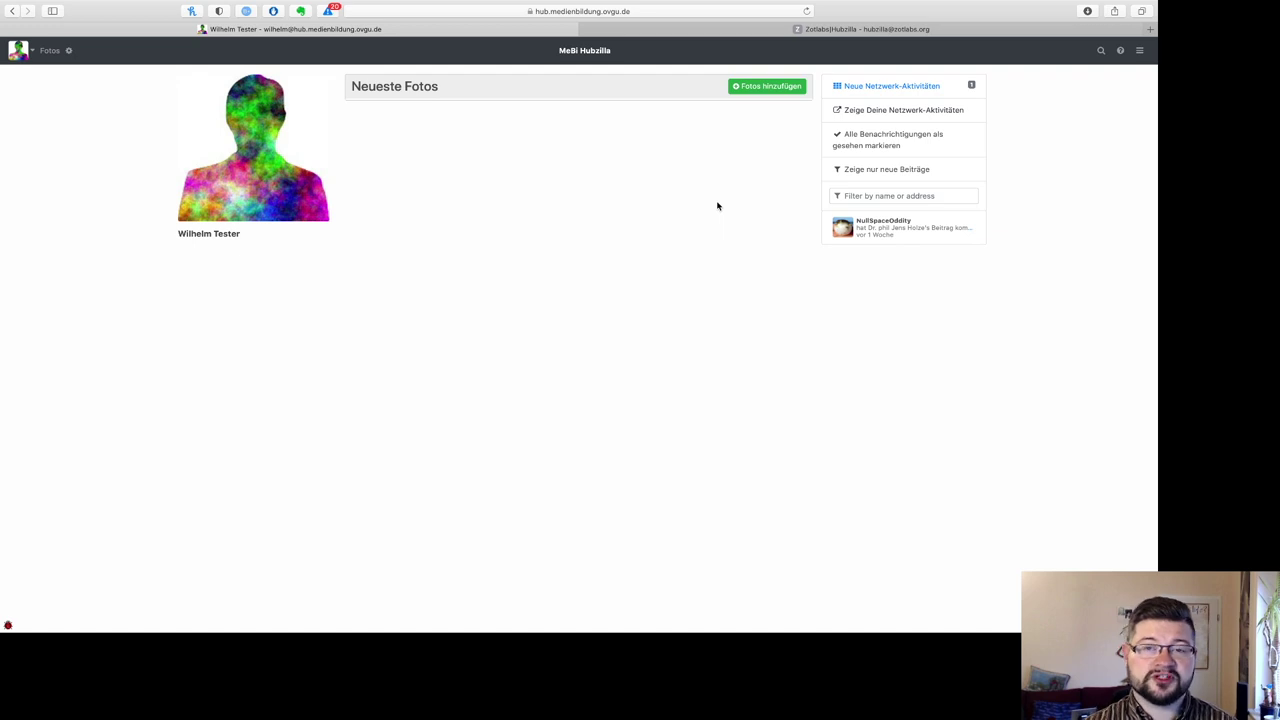
left_click(1139, 55)
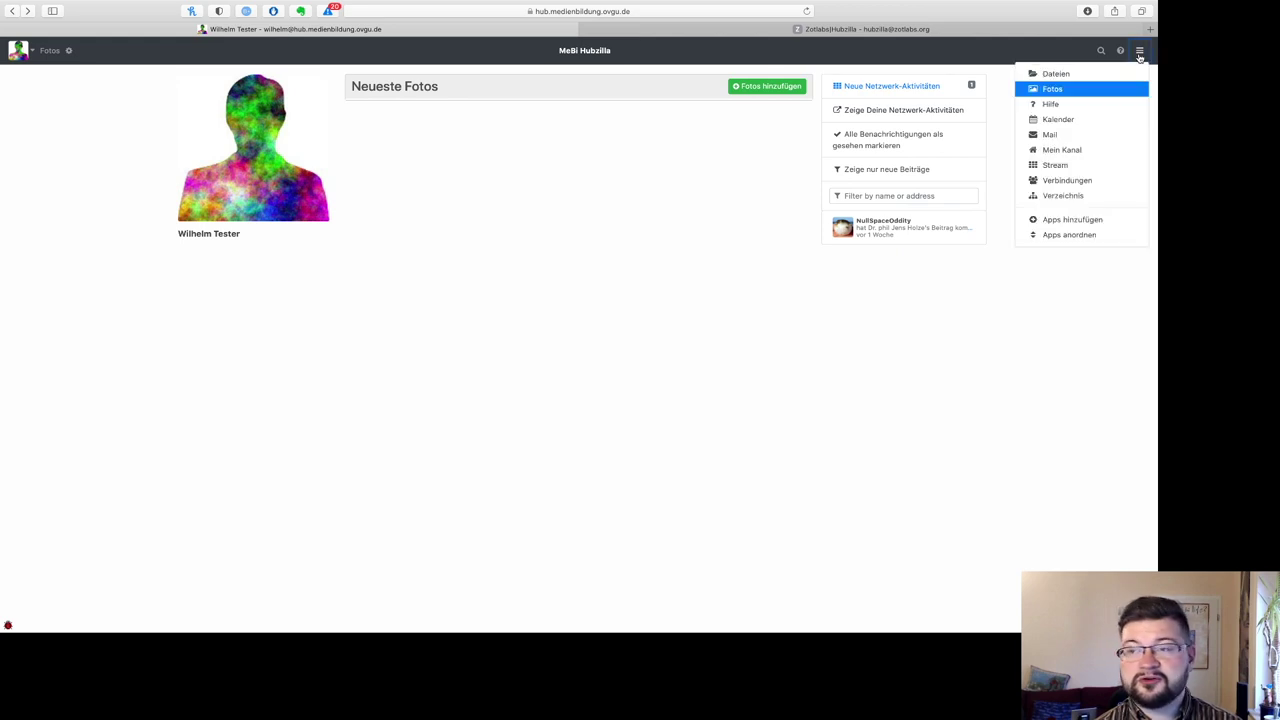
left_click(1058, 120)
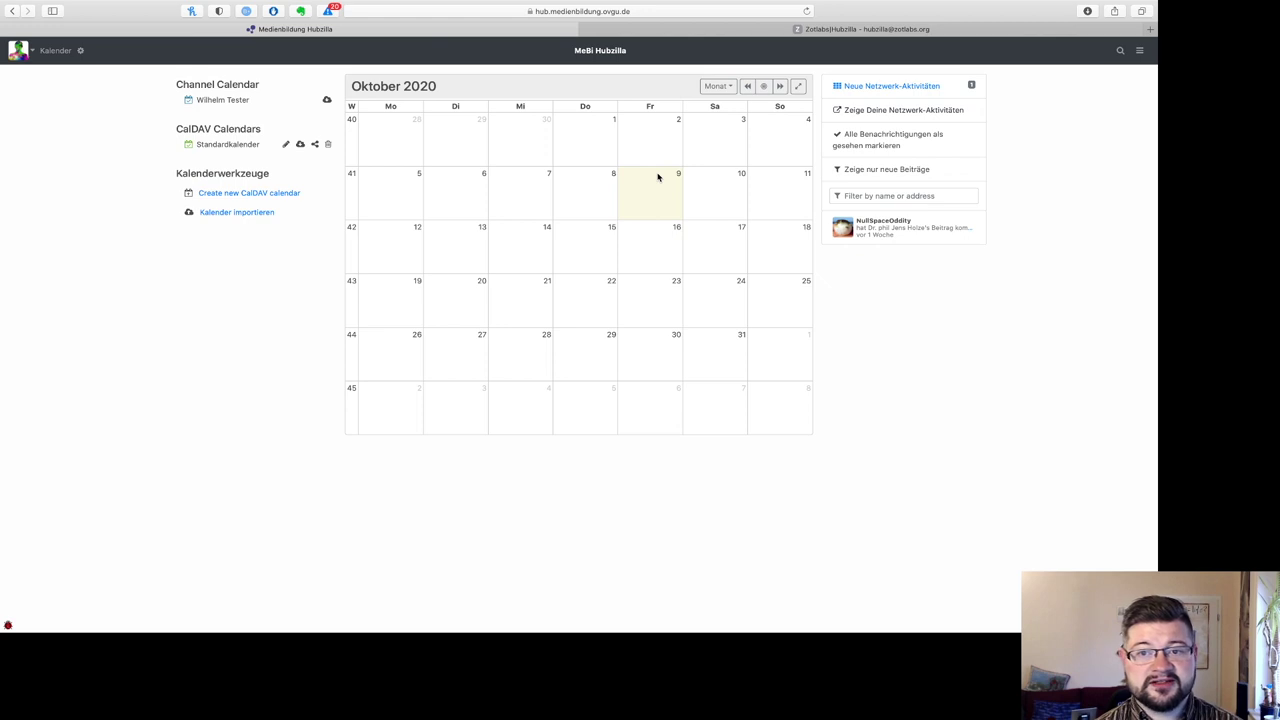
Step: Open Standardkalender's share options, leave Kanal auswählen empty, and keep Lesen-schreiben access
left_click(316, 145)
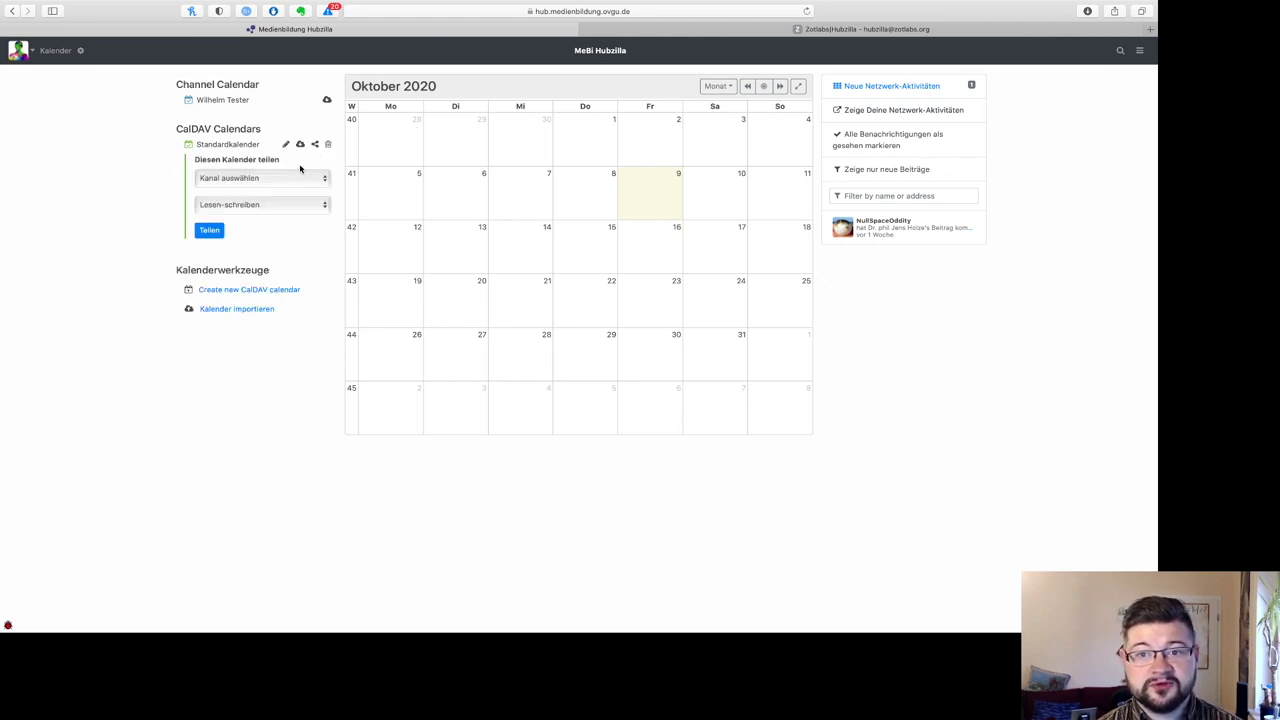
left_click(293, 177)
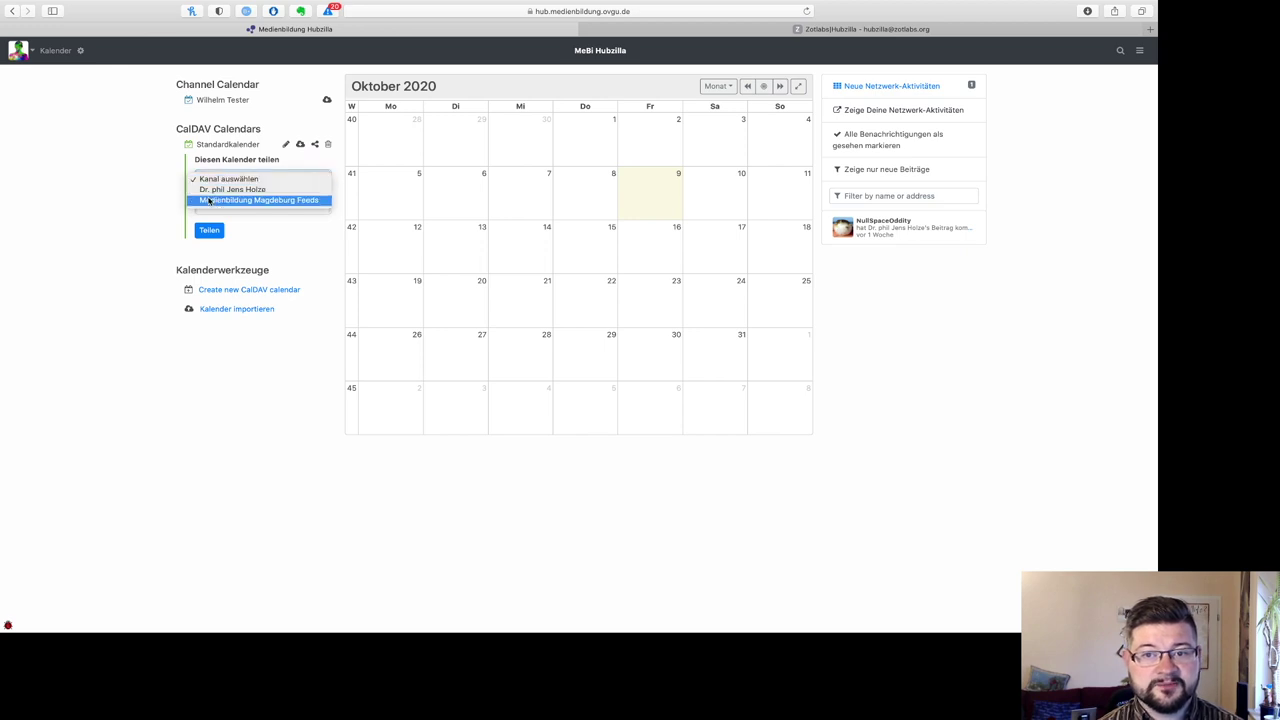
left_click(120, 187)
left_click(246, 207)
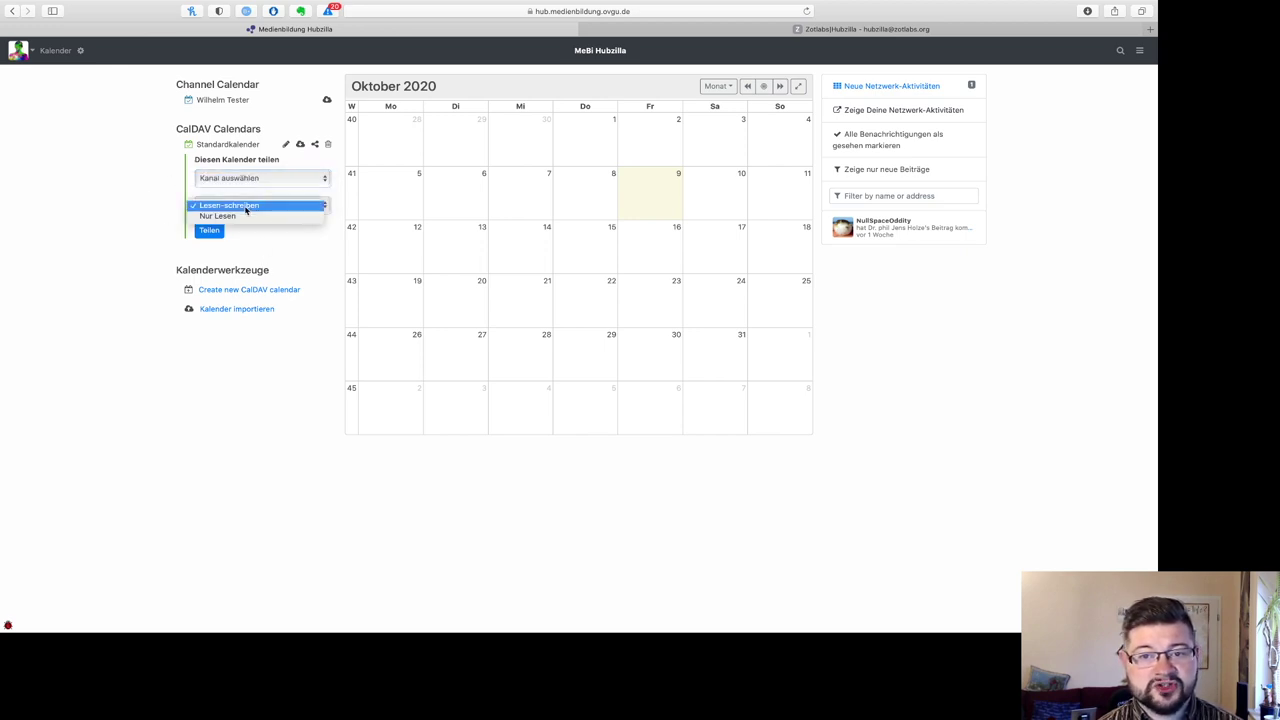
left_click(129, 209)
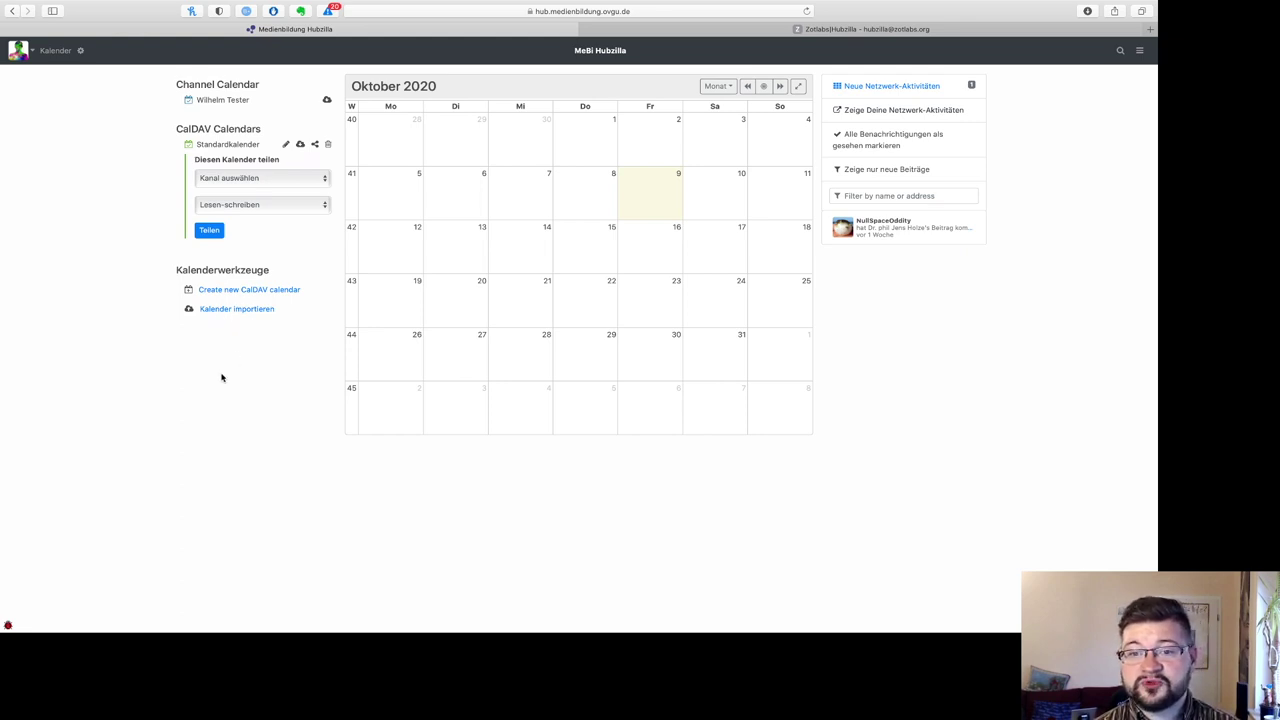
Step: Look over the Installed Apps list and pin the Stream app to the navigation bar
left_click(1139, 50)
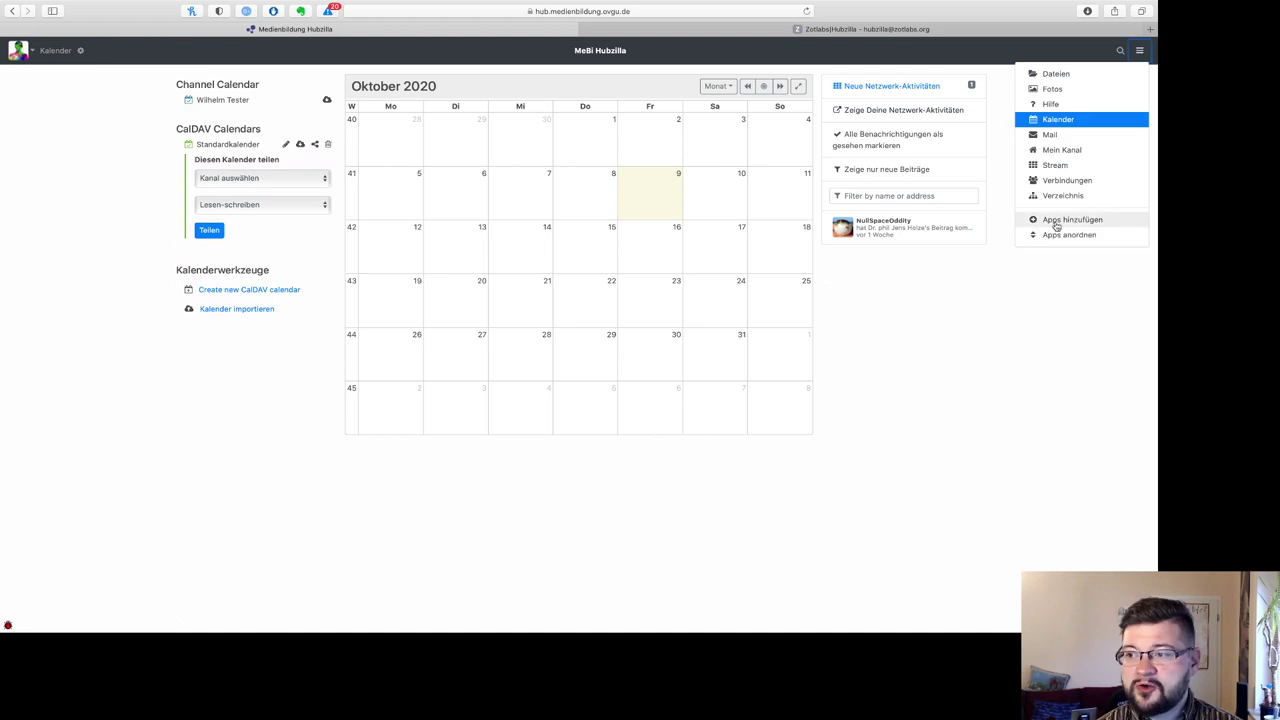
left_click(1056, 224)
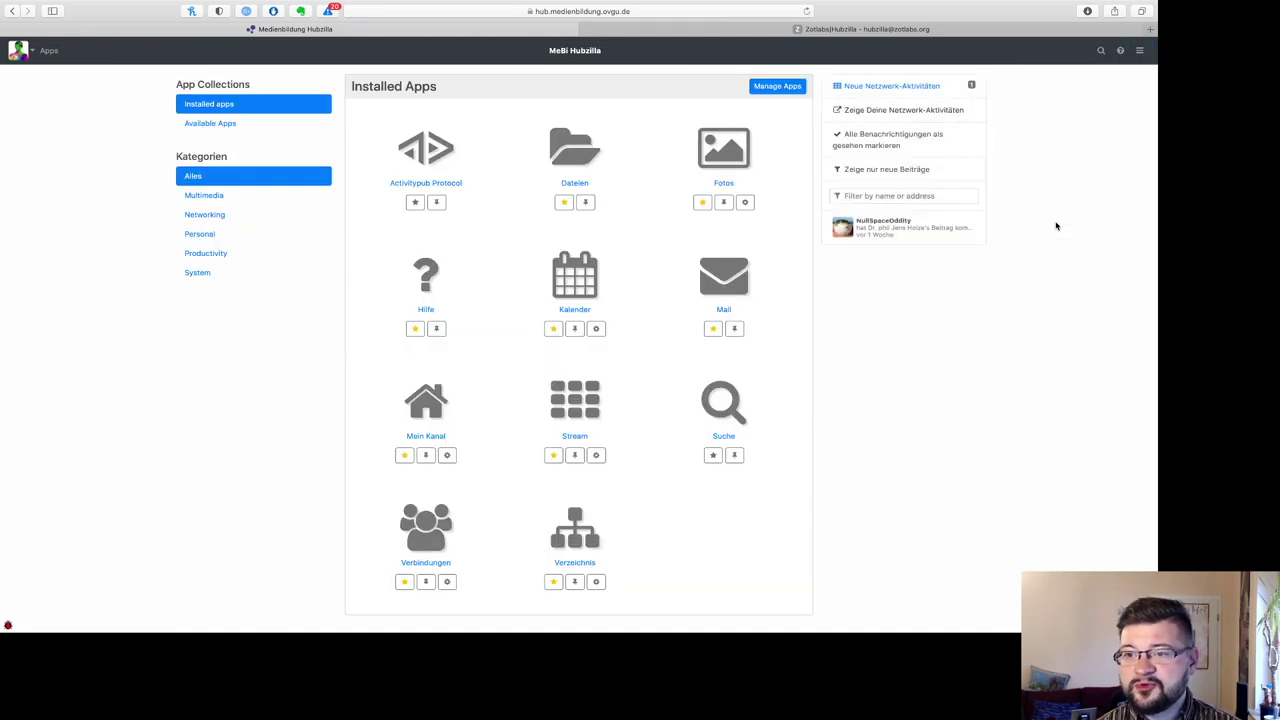
scroll(431, 240, "down", 3)
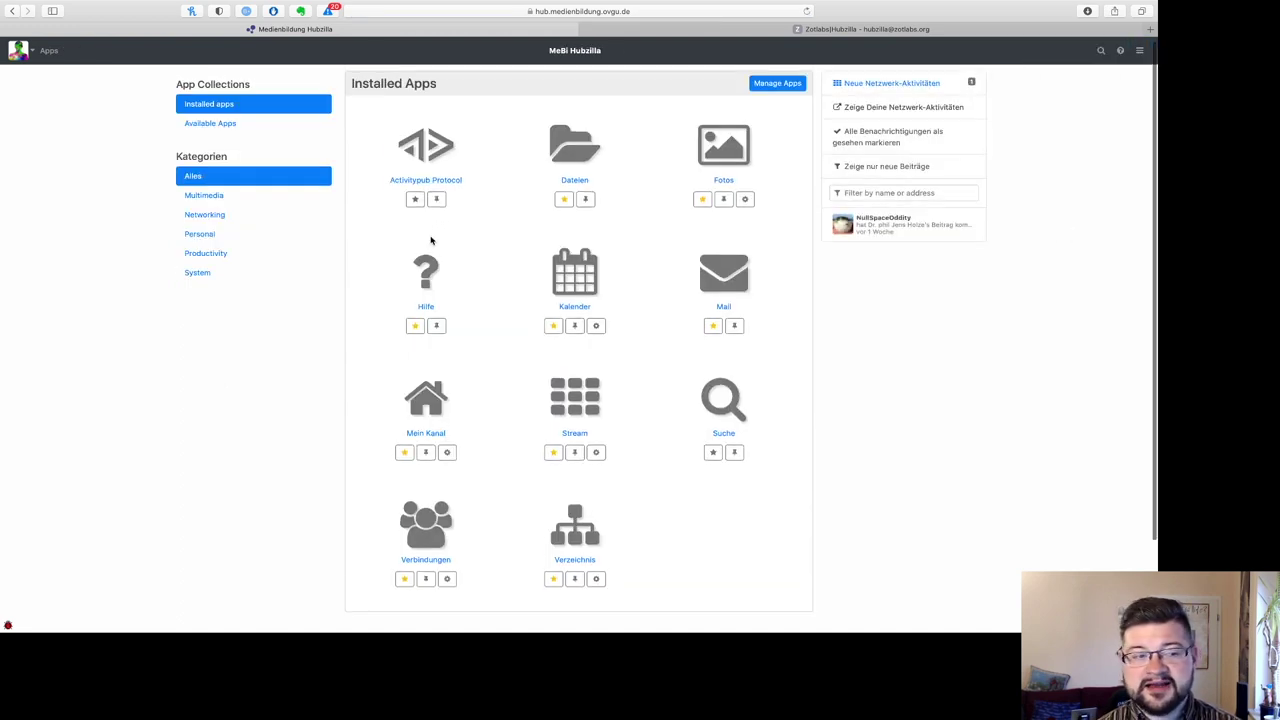
scroll(431, 240, "up", 3)
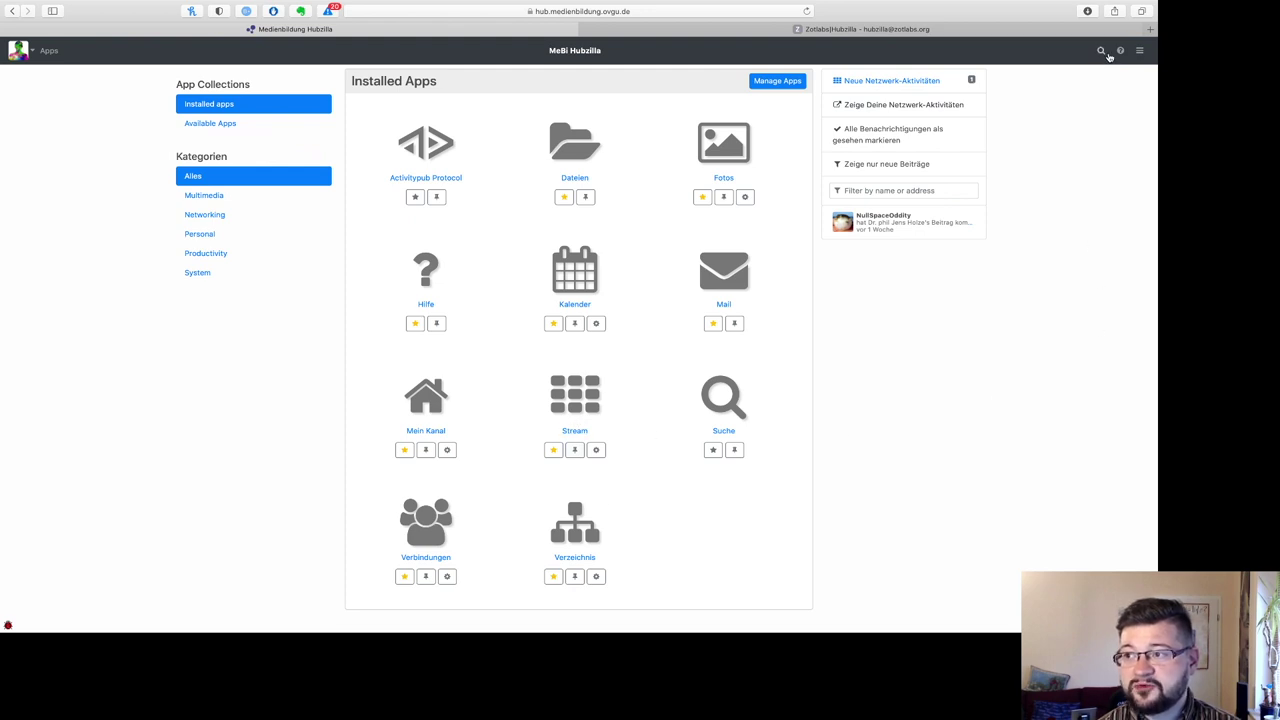
left_click(575, 451)
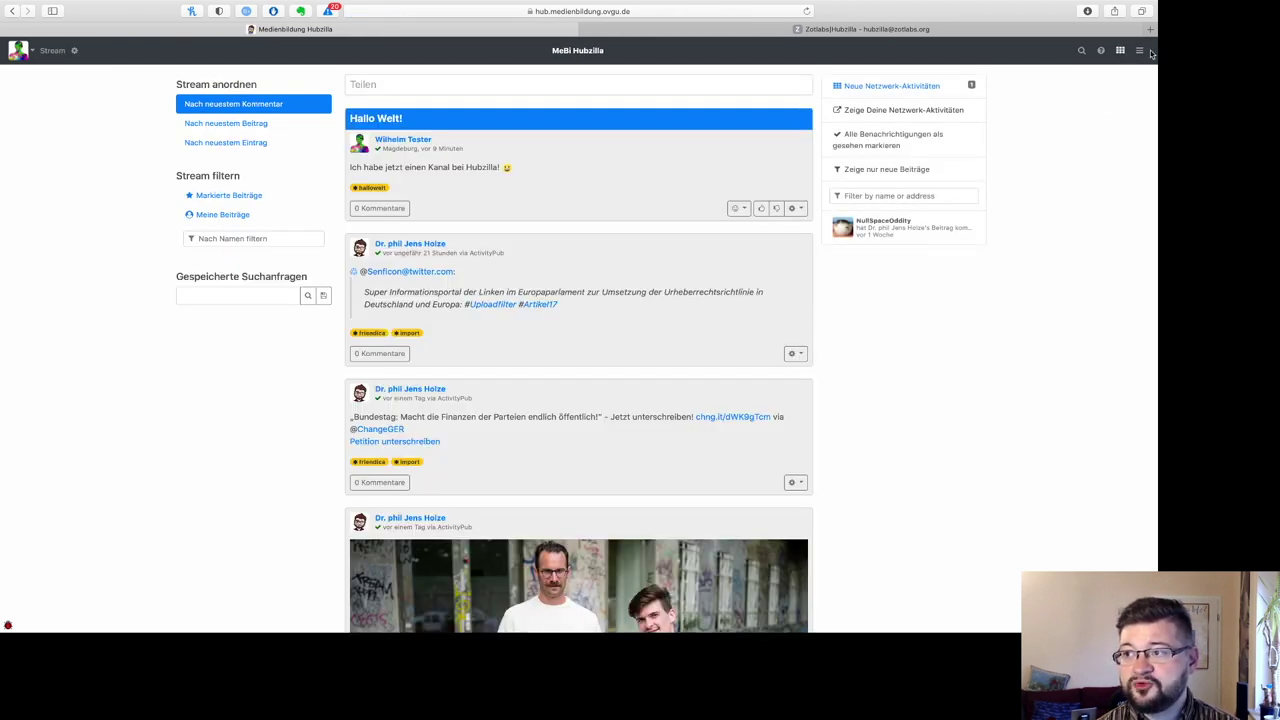
Step: Open the Available apps catalogue and update the Activitypub Protocol app
left_click(1140, 51)
left_click(1059, 206)
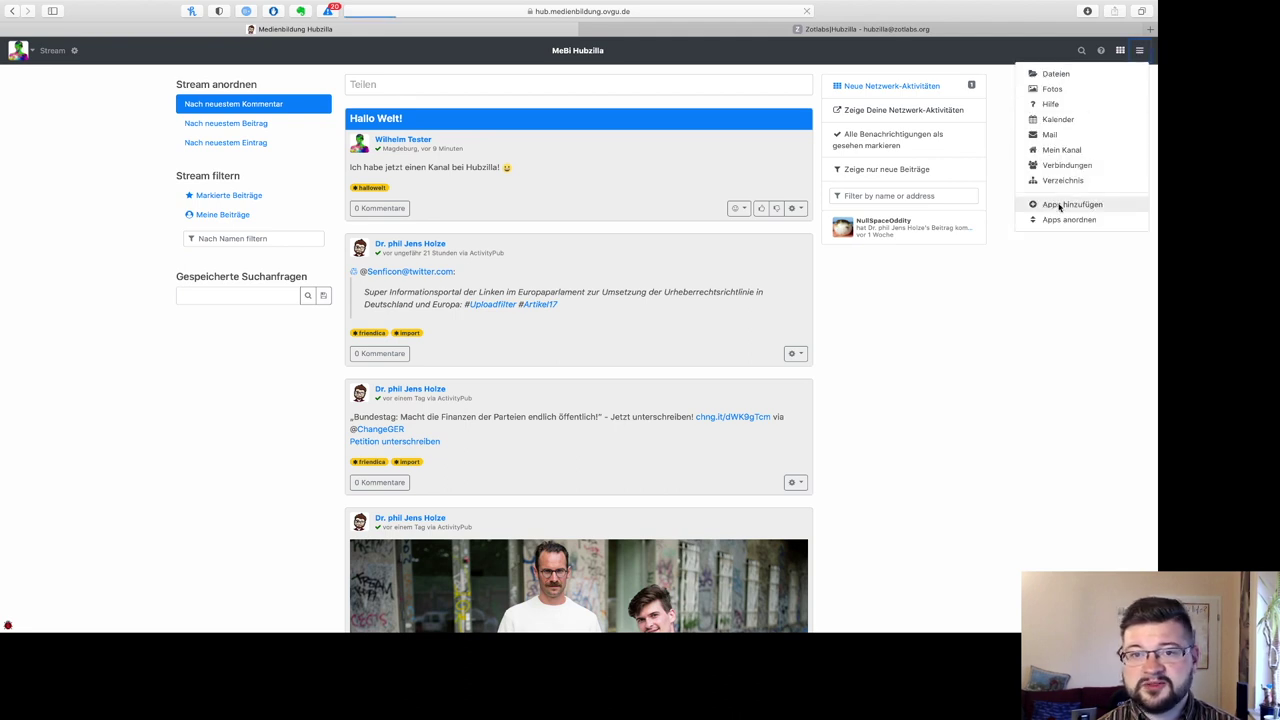
left_click(224, 123)
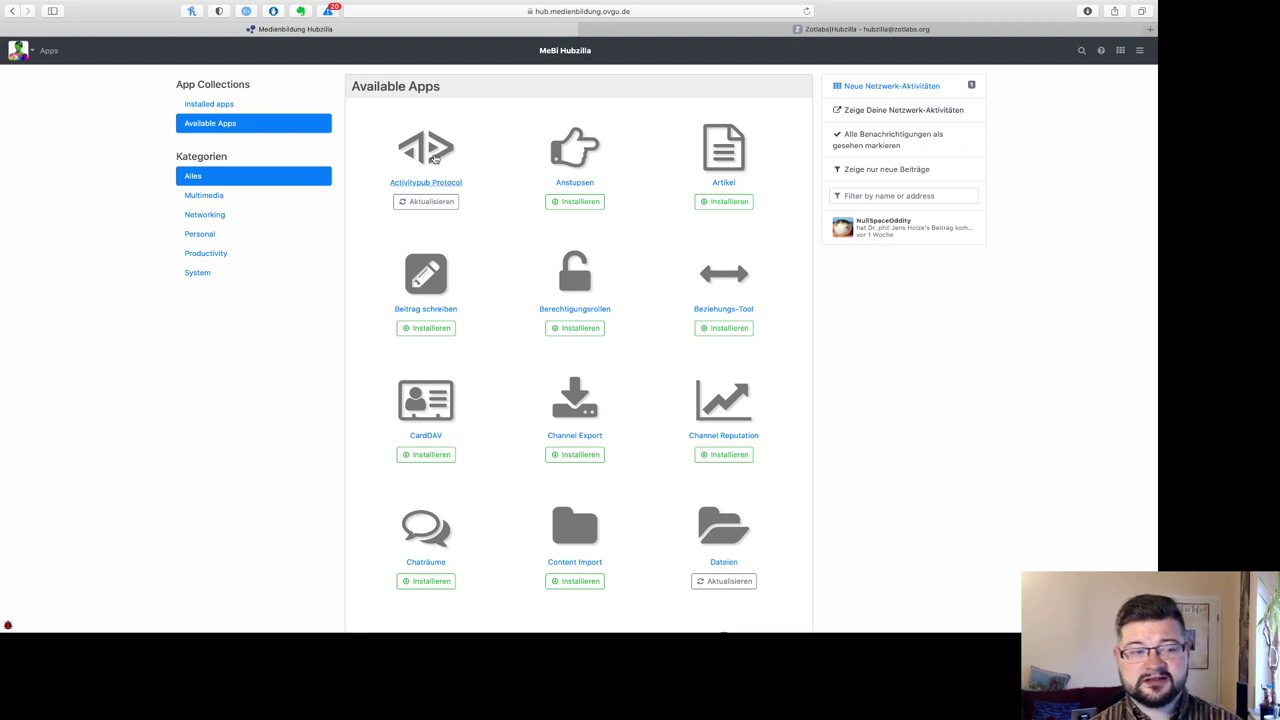
left_click(430, 201)
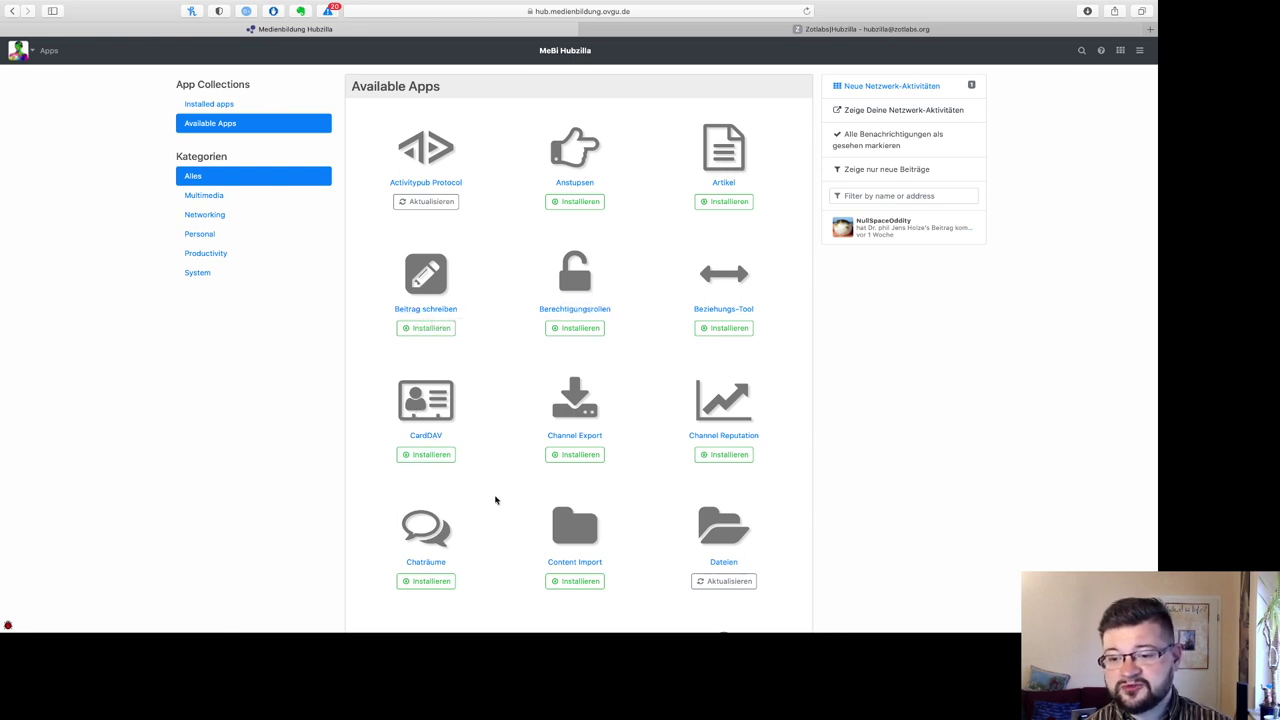
Step: Scroll through the available apps such as Artikel, Wiki and Chaträume
scroll(490, 500, "down", 5)
scroll(503, 493, "down", 1)
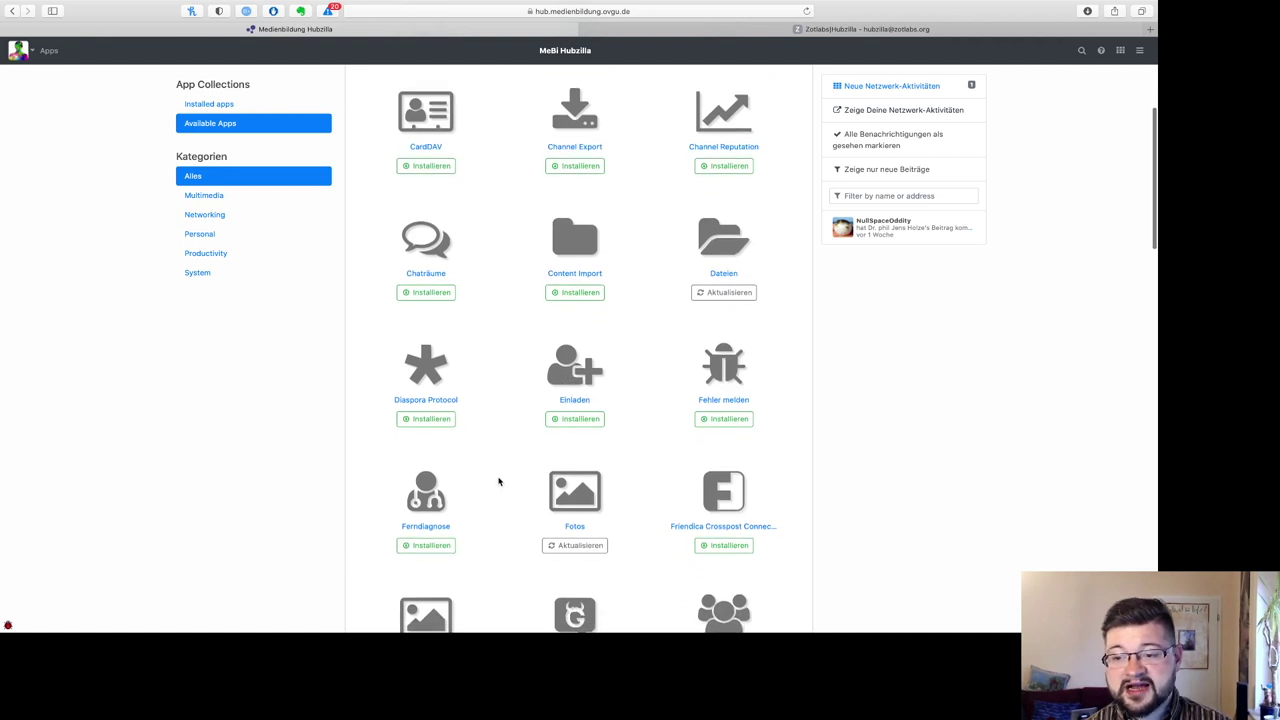
scroll(497, 480, "down", 3)
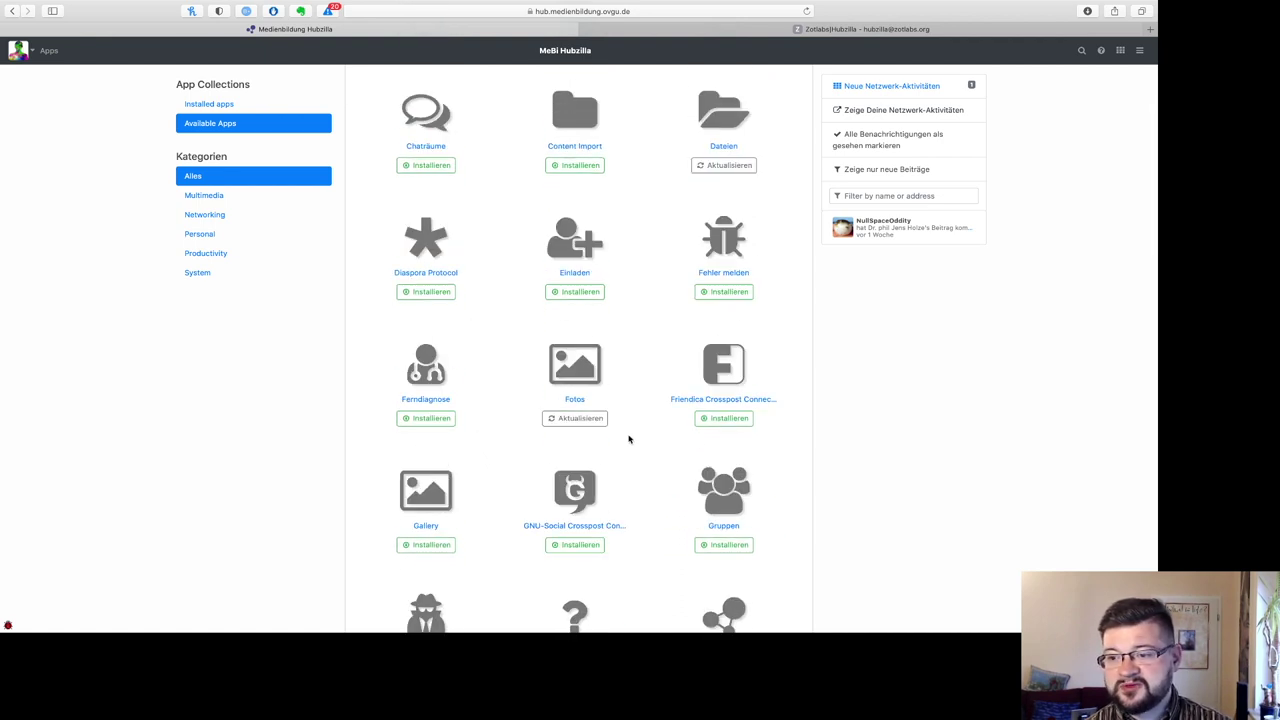
scroll(640, 440, "down", 2)
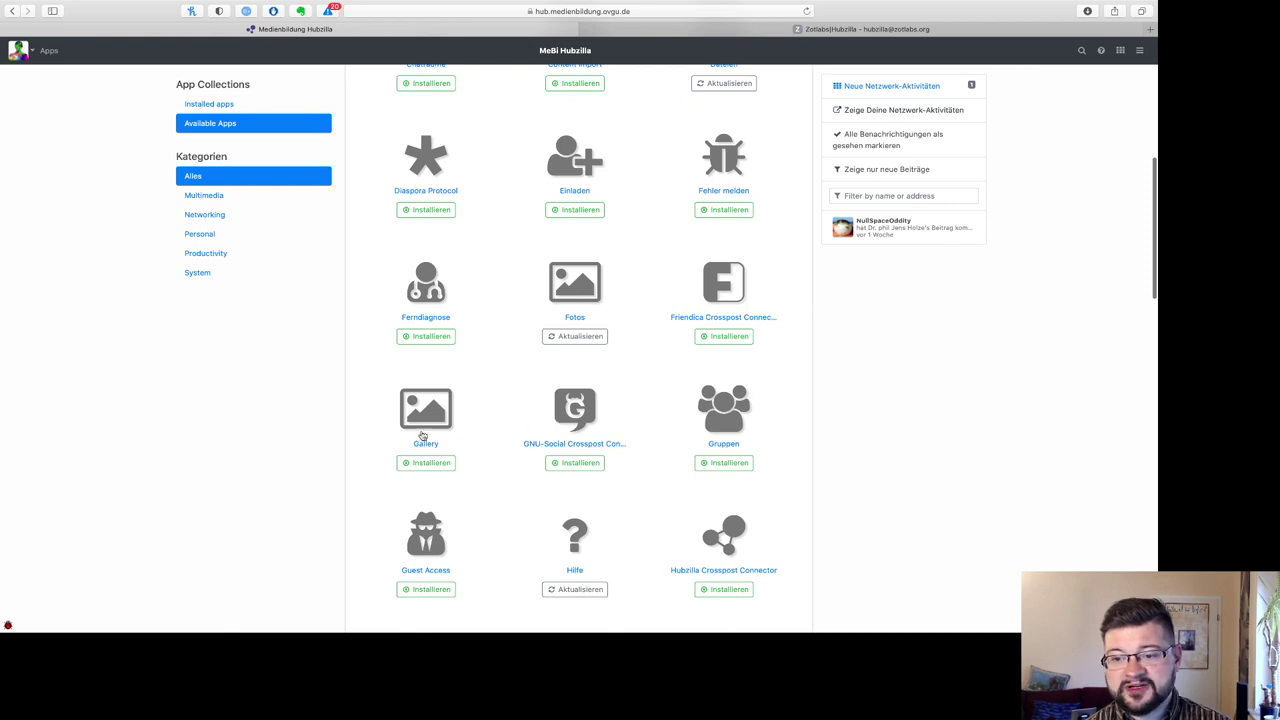
scroll(514, 489, "down", 3)
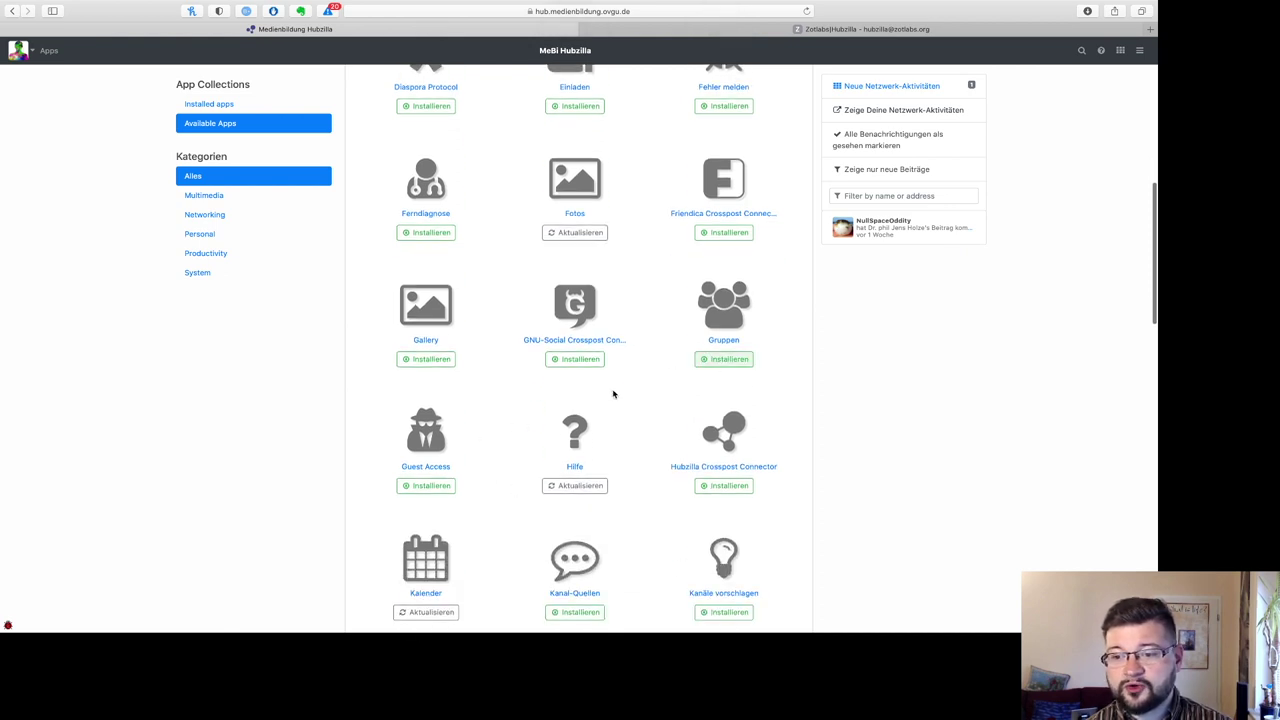
scroll(477, 455, "down", 10)
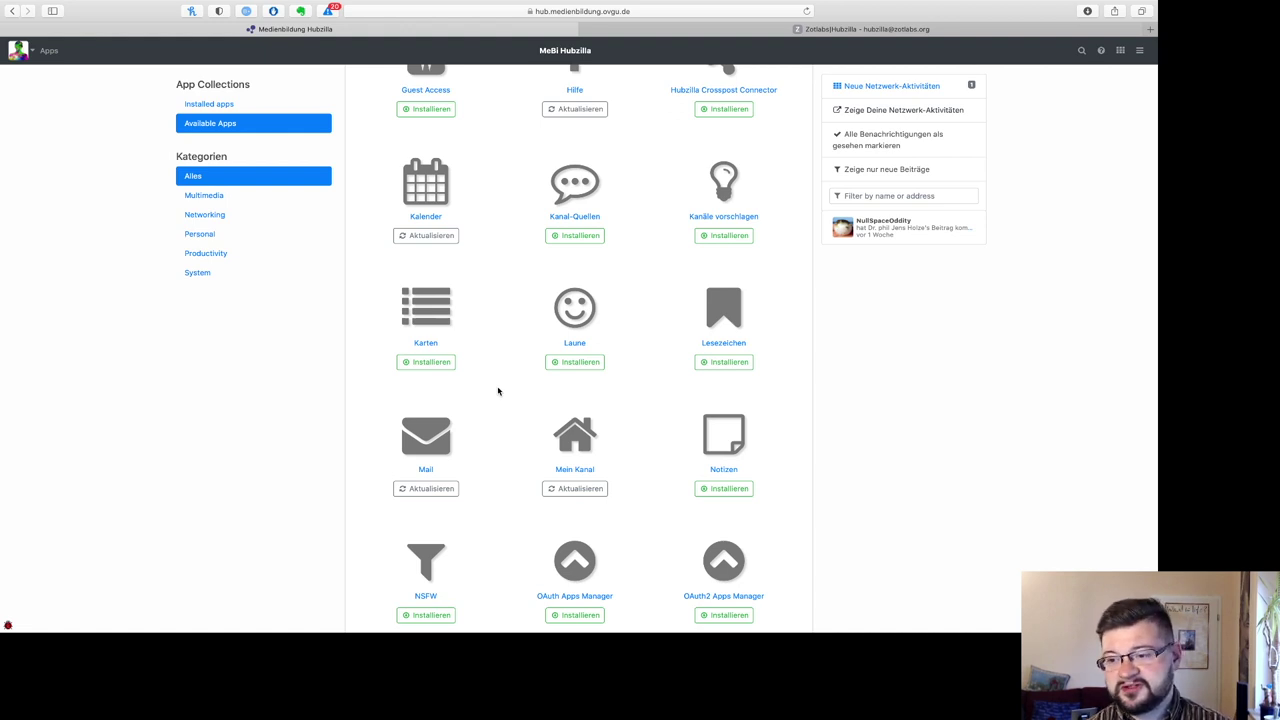
scroll(498, 391, "down", 7)
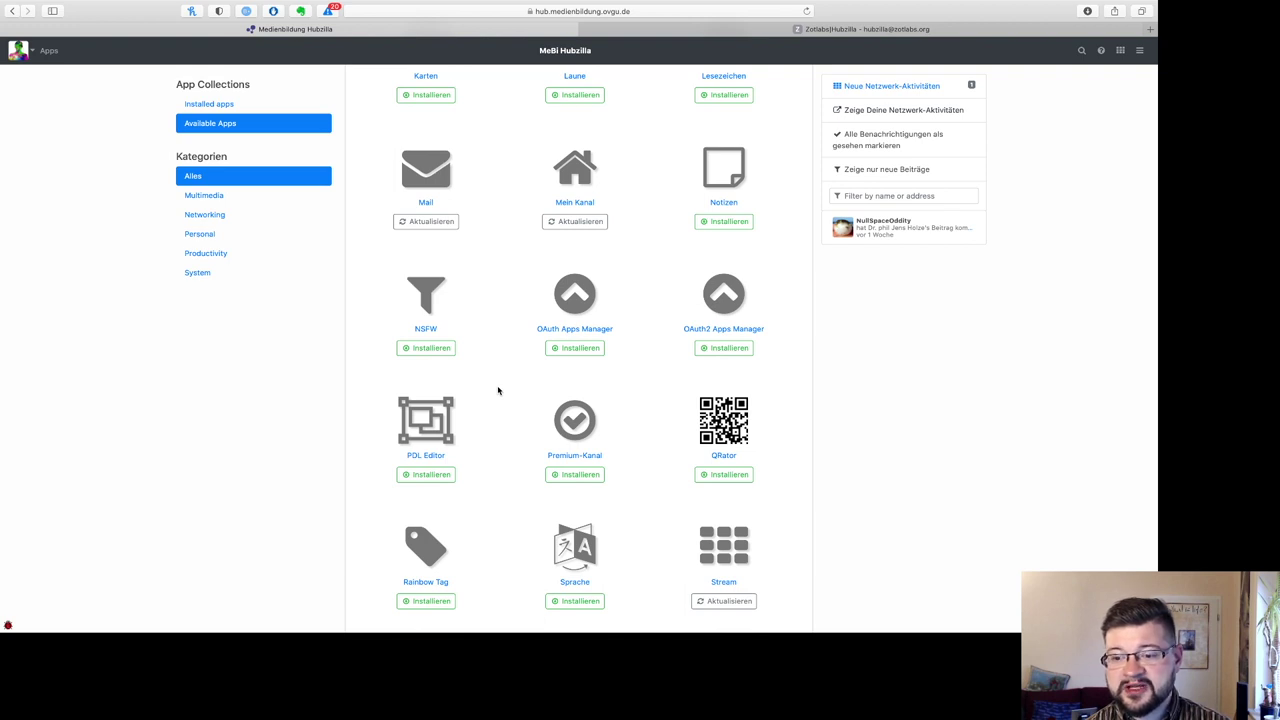
scroll(498, 391, "down", 10)
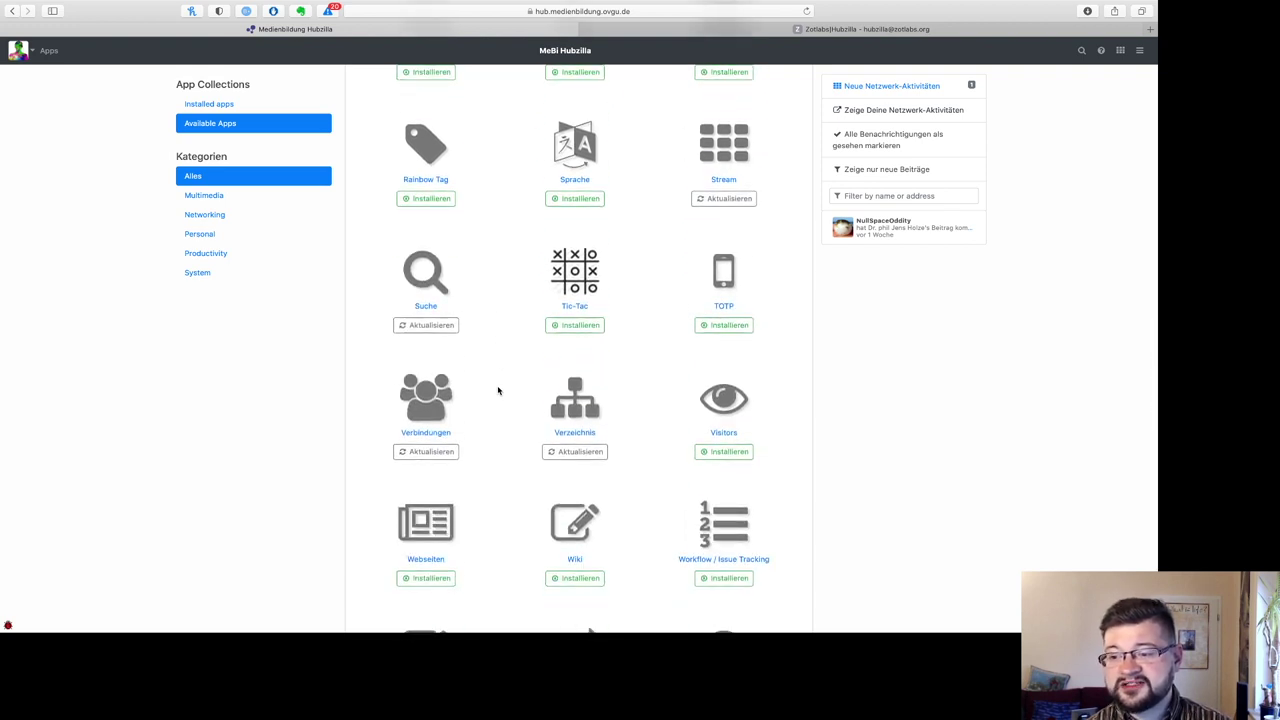
scroll(498, 391, "down", 5)
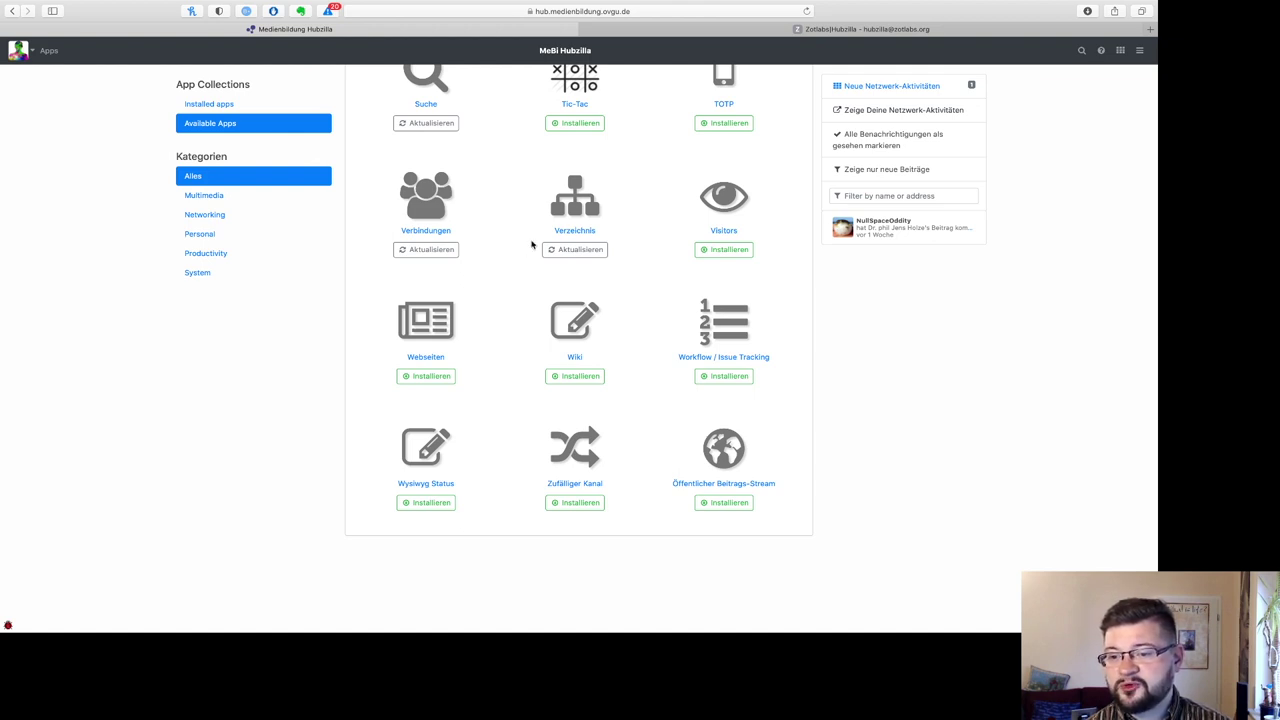
scroll(531, 244, "up", 15)
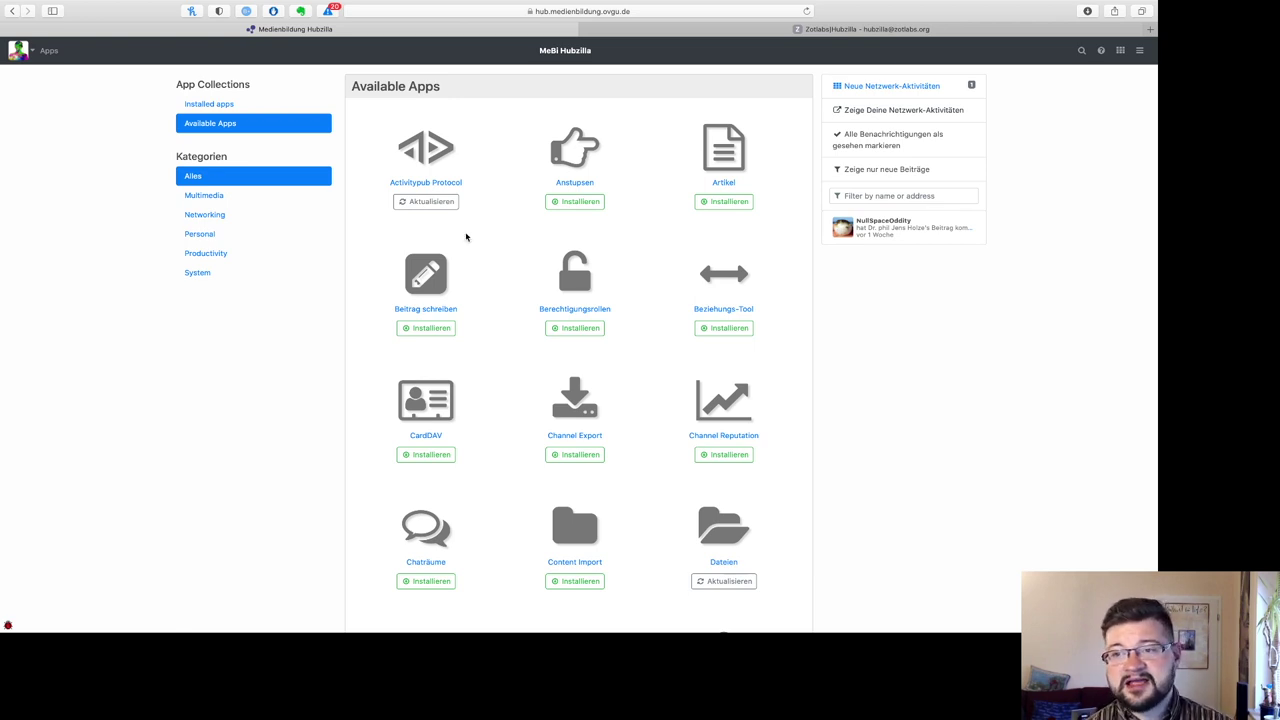
left_click(1141, 52)
Step: Open Hilfe and switch the documentation to German (de) to read 'Hubzilla-Dokumentation: Über'
left_click(1141, 52)
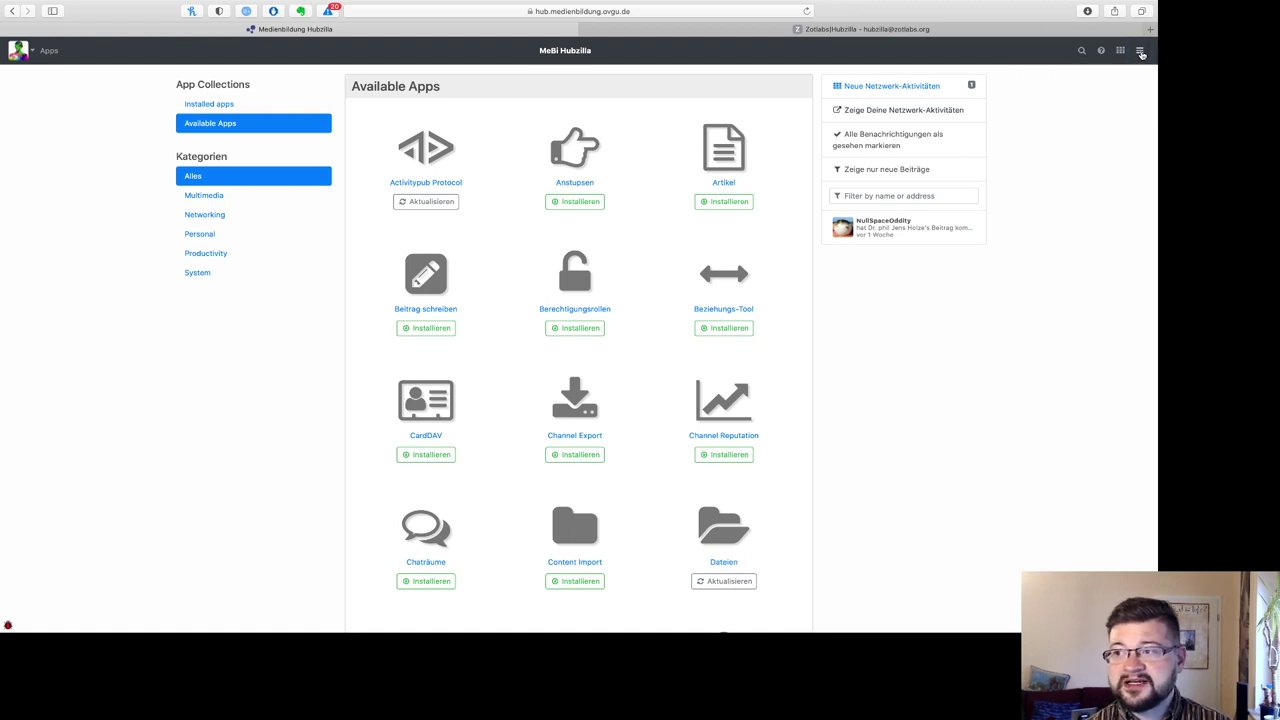
left_click(1141, 52)
left_click(1050, 104)
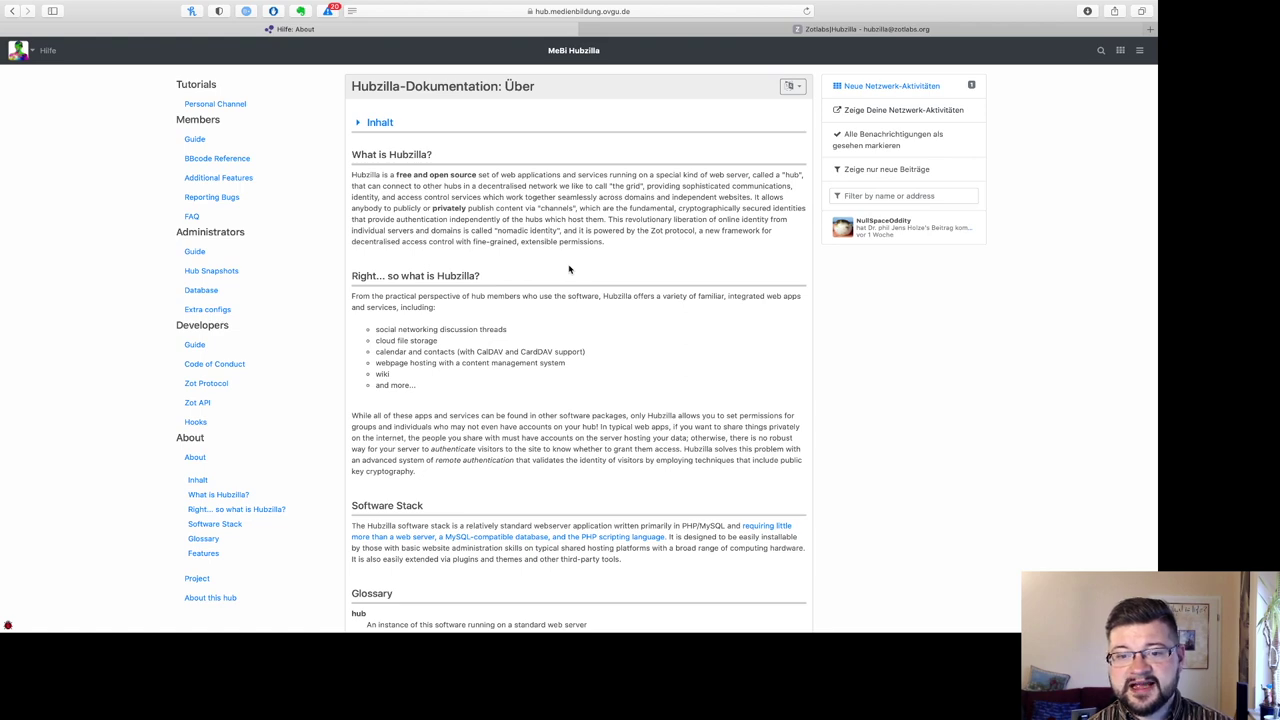
scroll(569, 269, "down", 5)
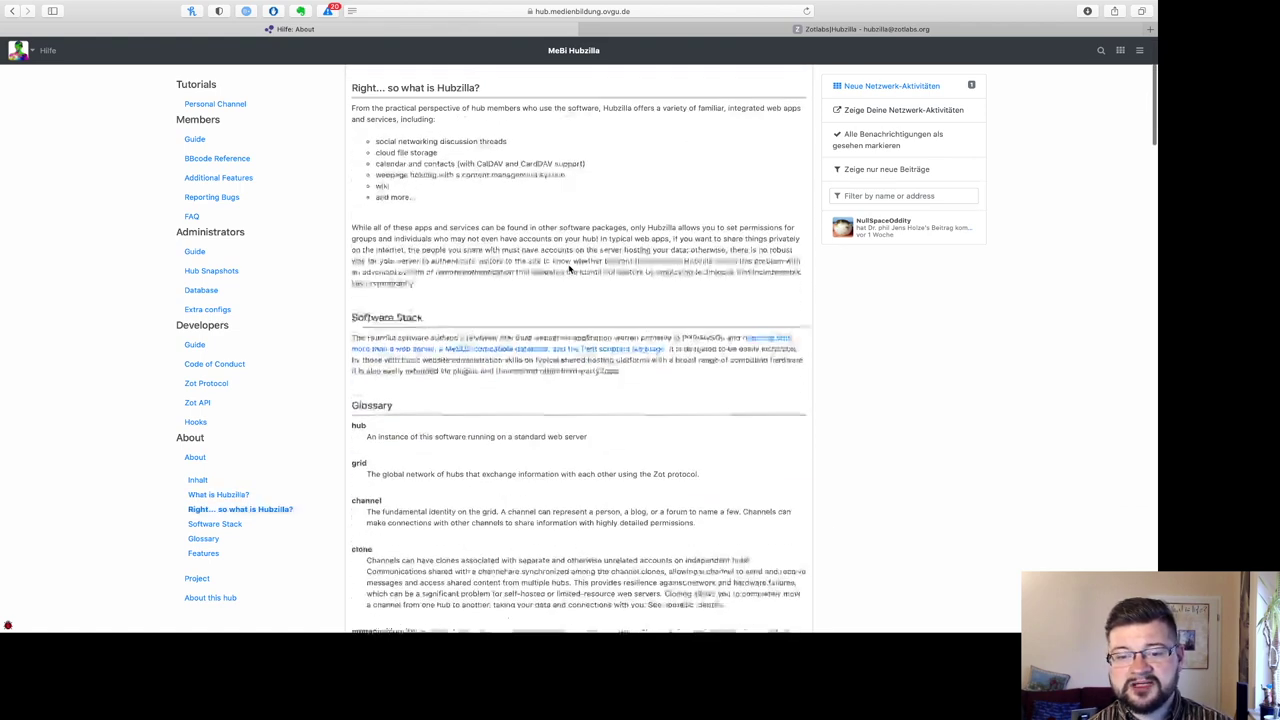
scroll(569, 269, "up", 5)
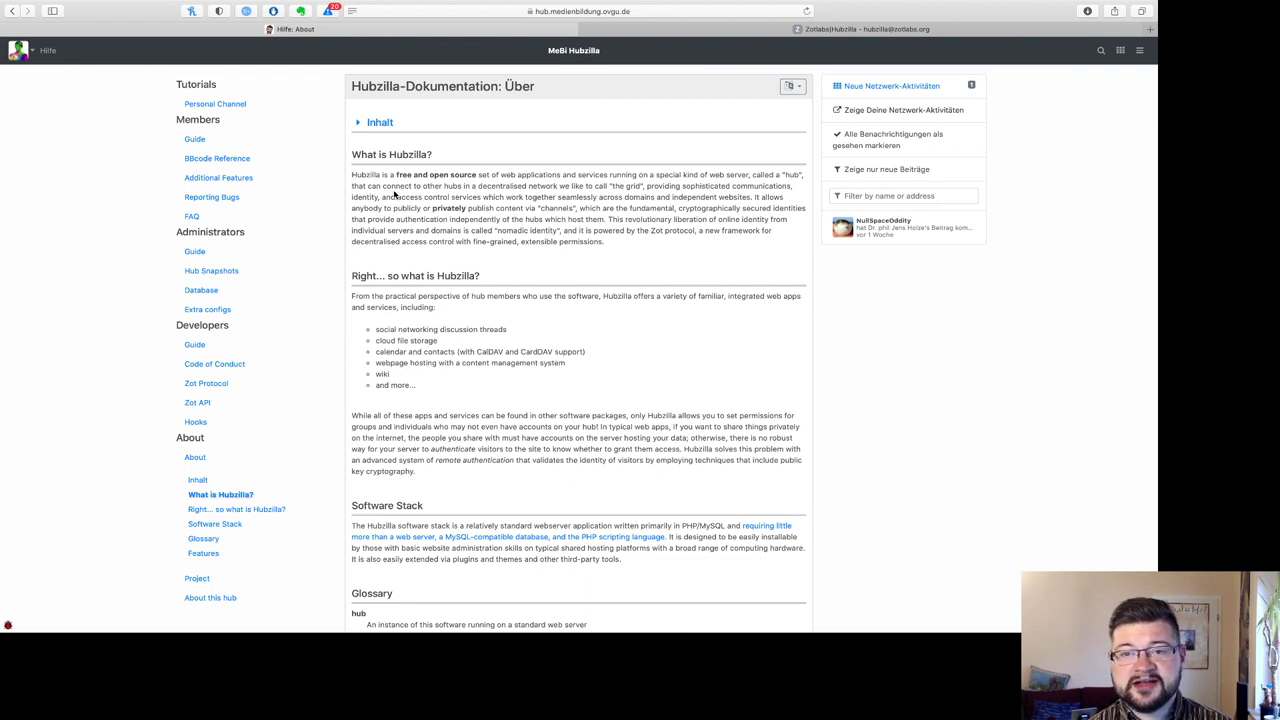
left_click(790, 86)
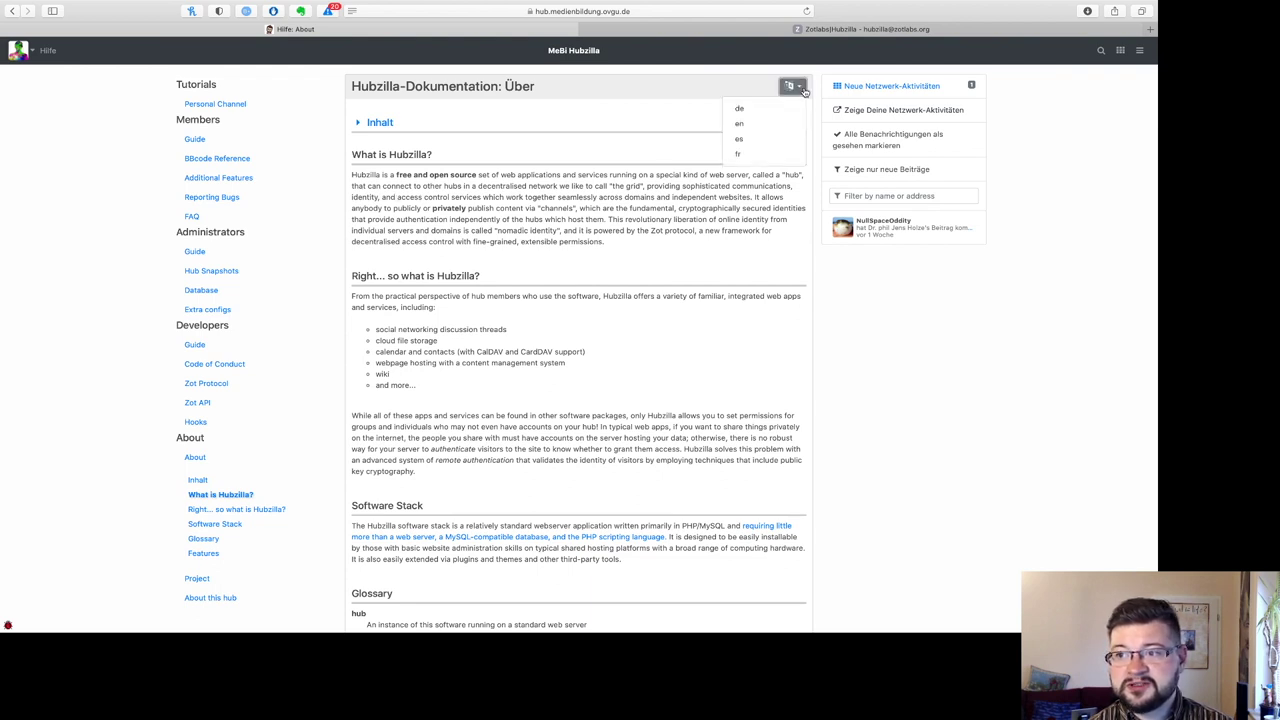
left_click(746, 109)
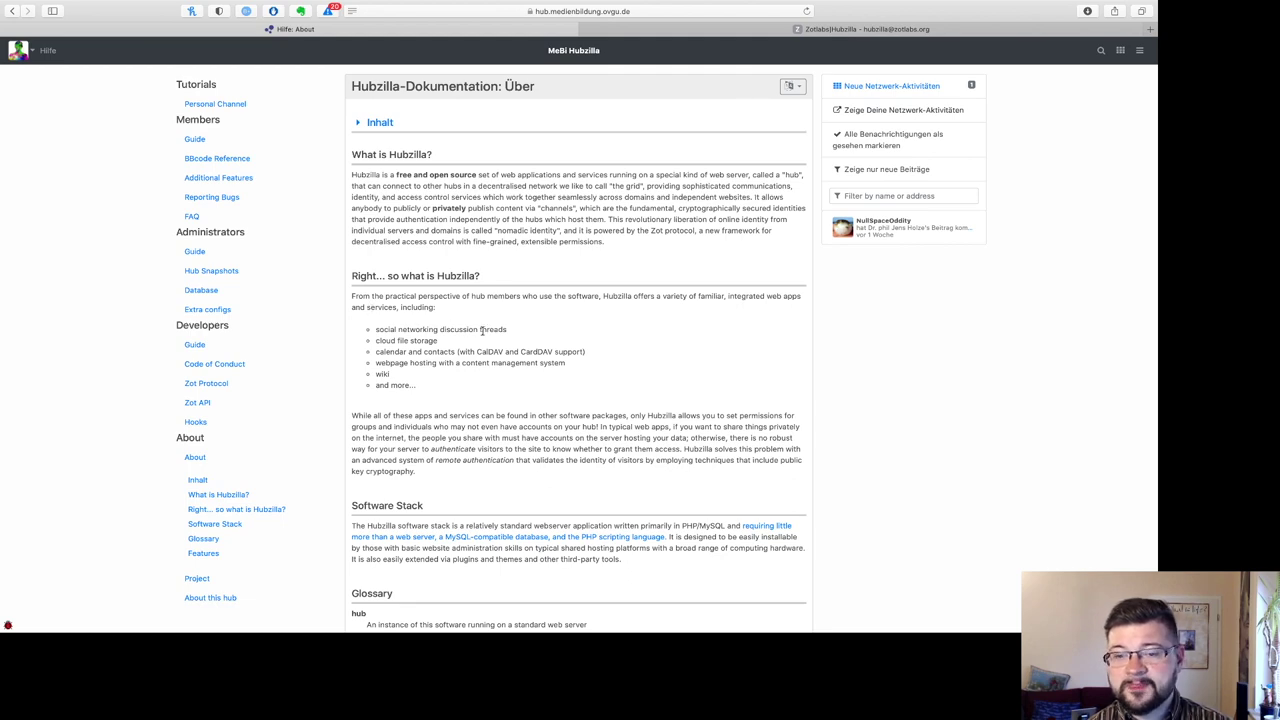
scroll(452, 446, "down", 5)
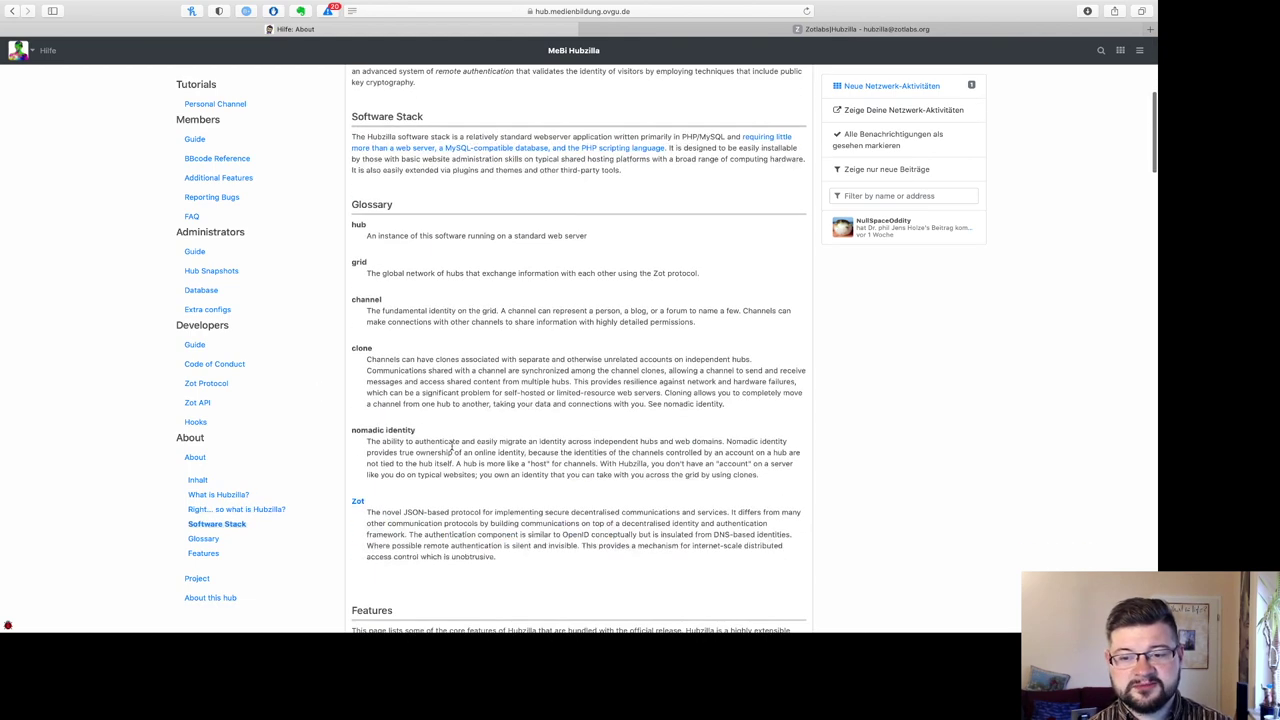
scroll(452, 446, "down", 6)
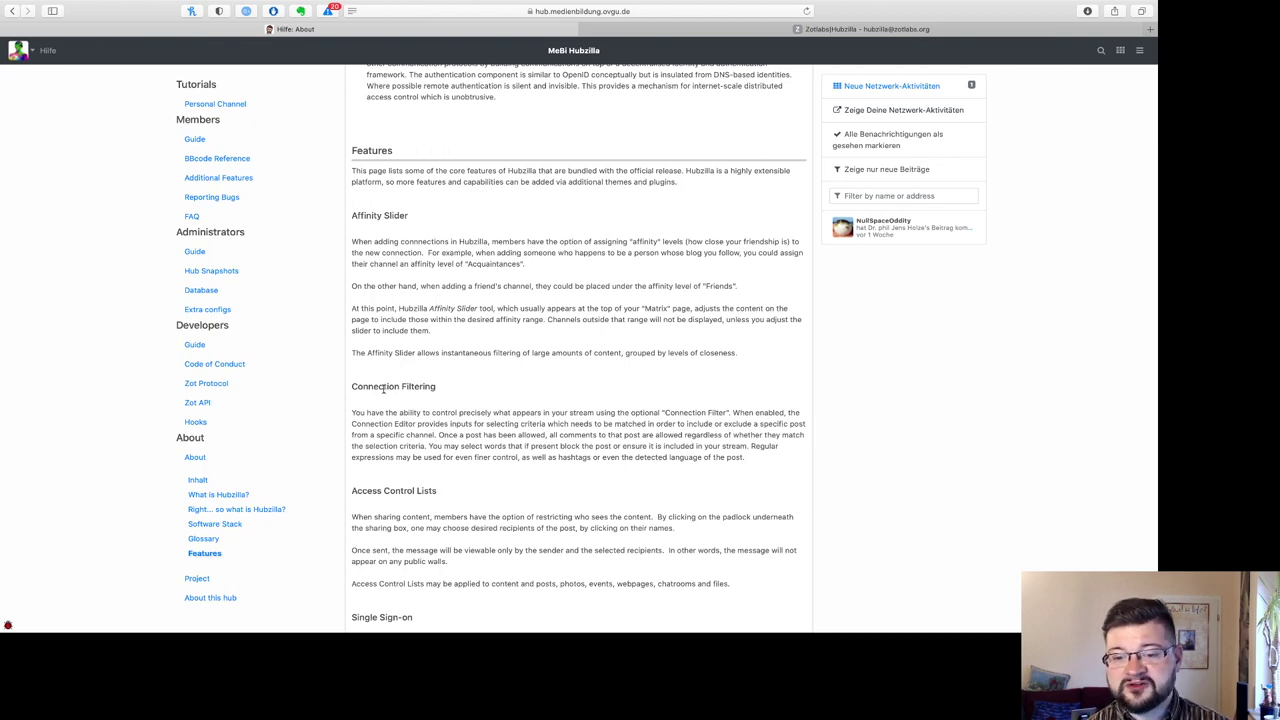
scroll(522, 388, "up", 15)
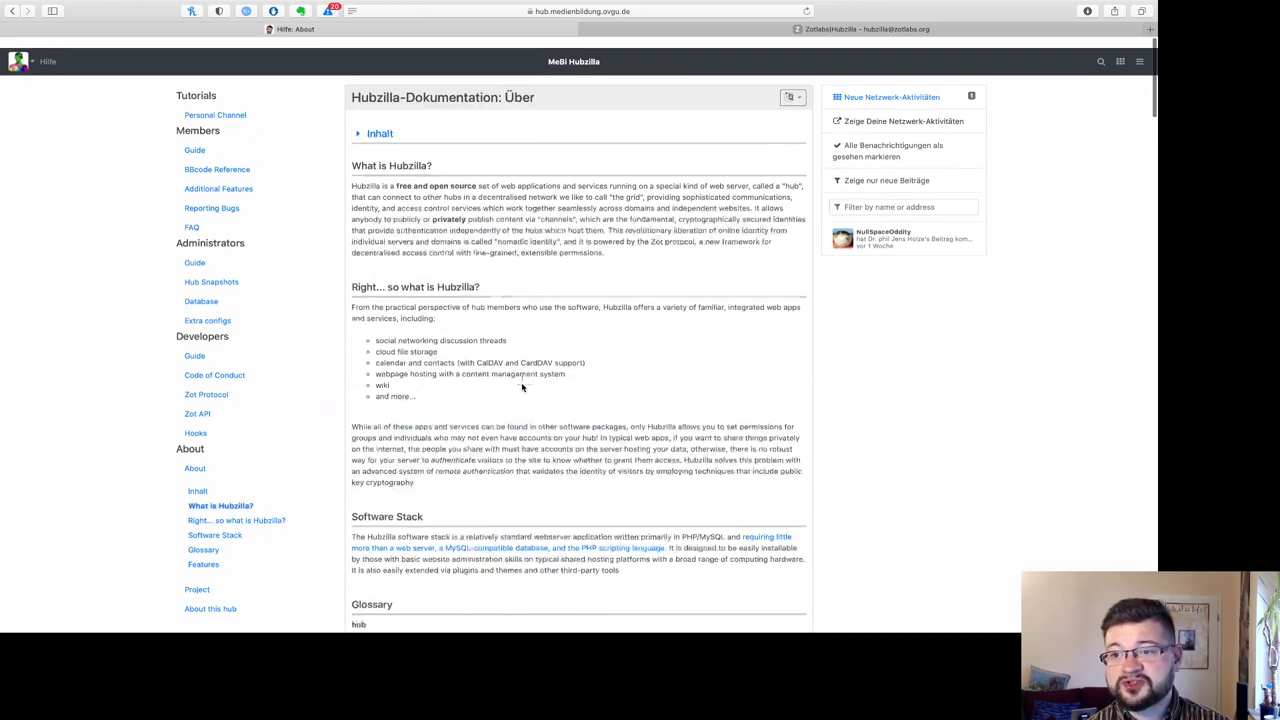